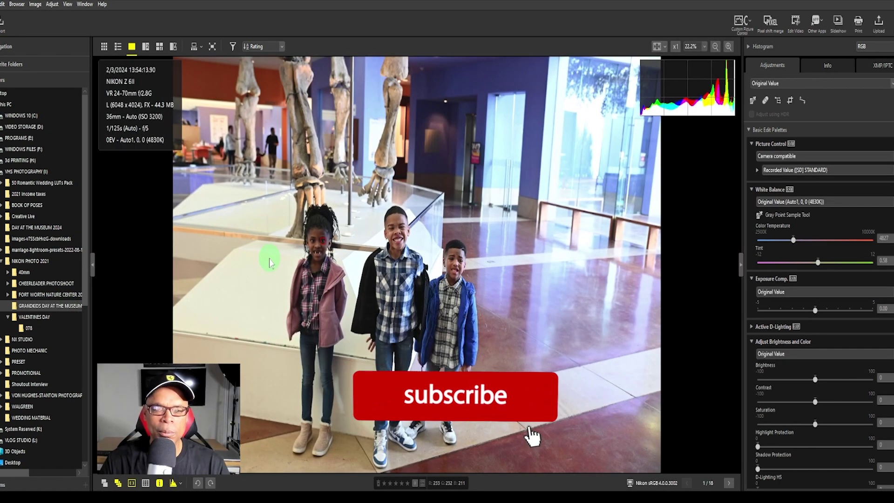
Show the folder's images as thumbnails at the Larger size and rate 6II_7216.NEF five stars
click(104, 49)
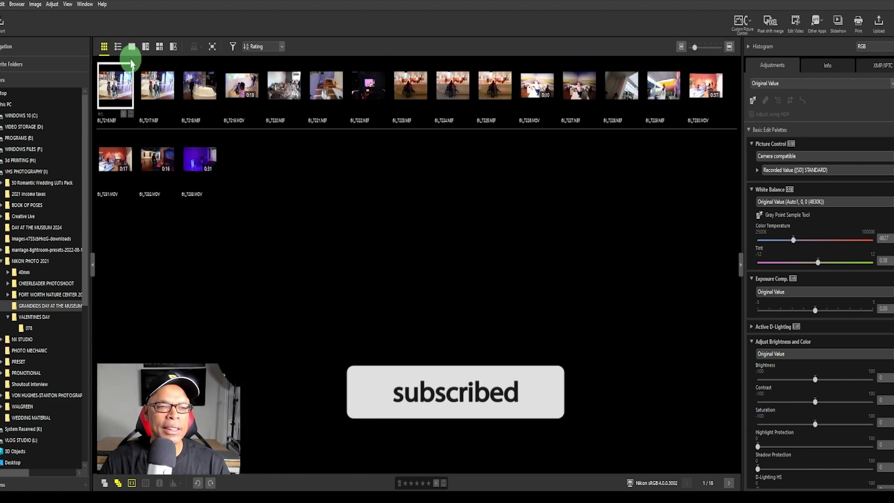
click(68, 5)
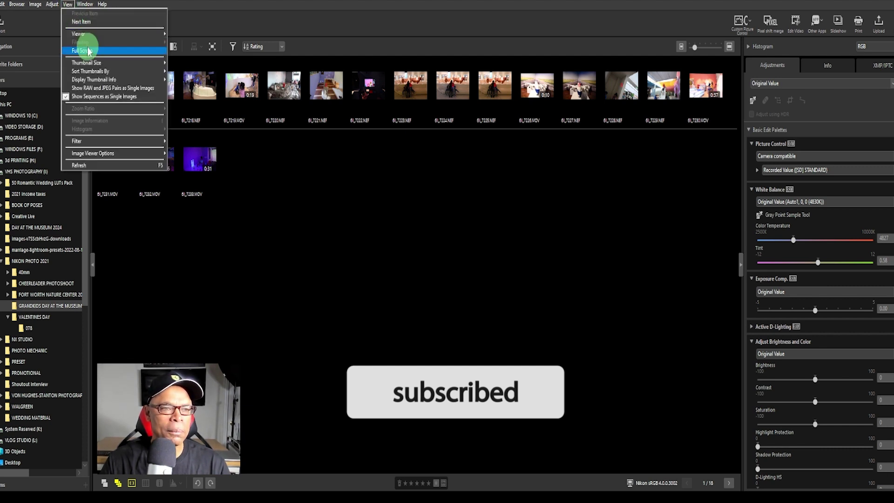
mouse_move(99, 65)
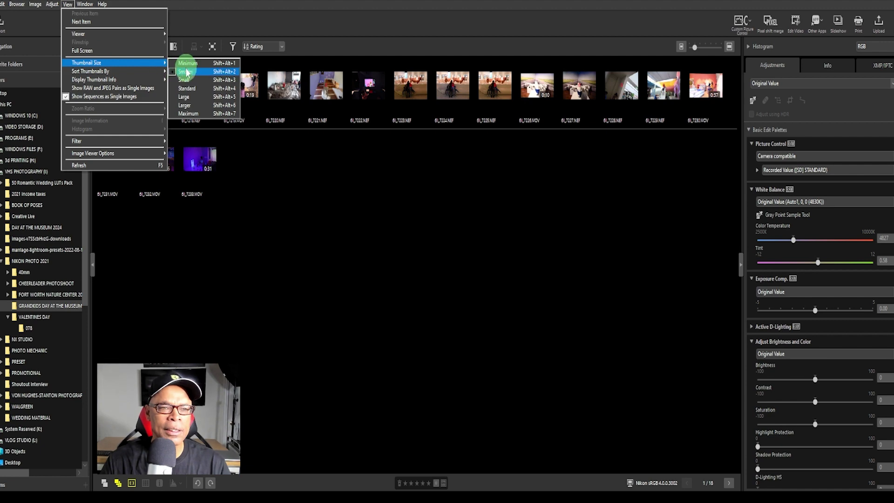
click(189, 106)
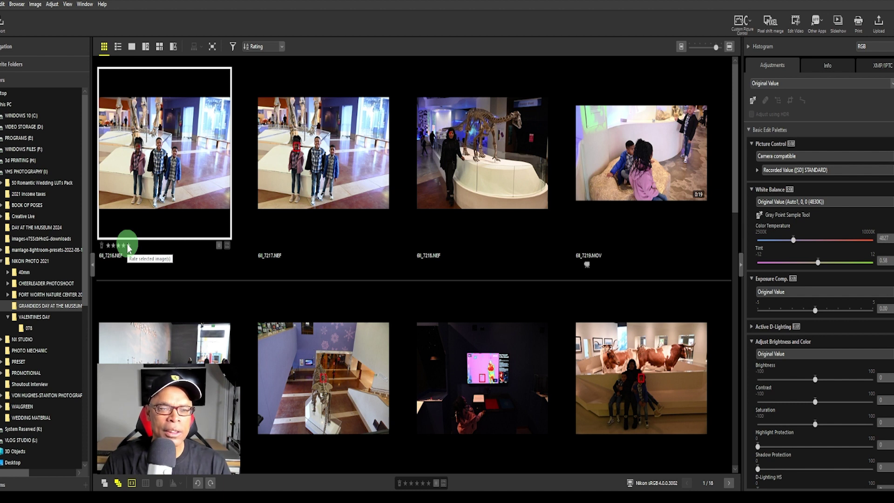
click(128, 246)
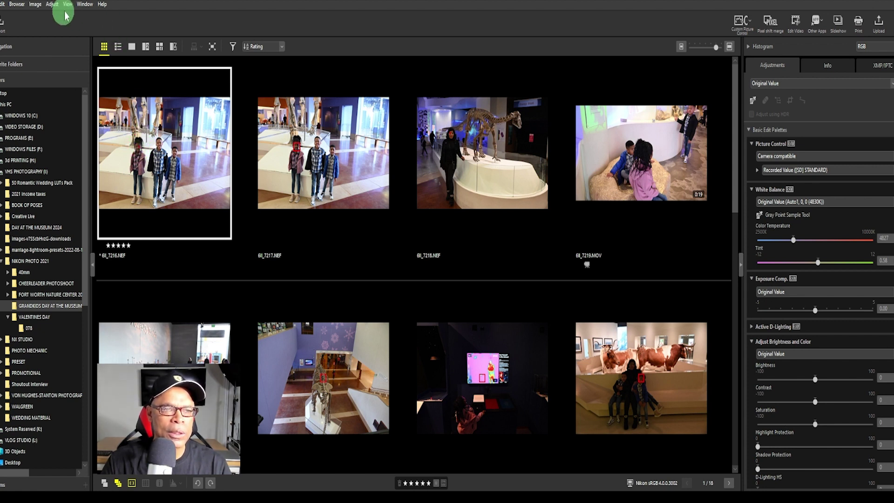
Set the thumbnail size to Maximum
click(84, 6)
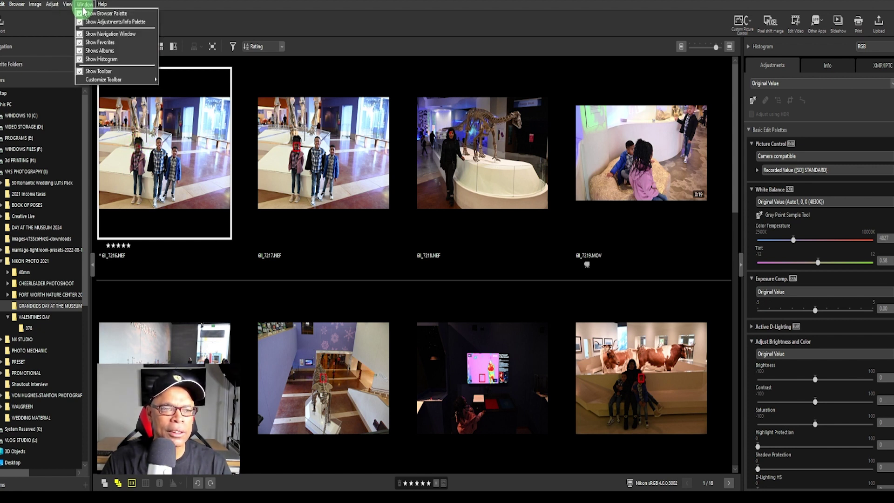
mouse_move(70, 7)
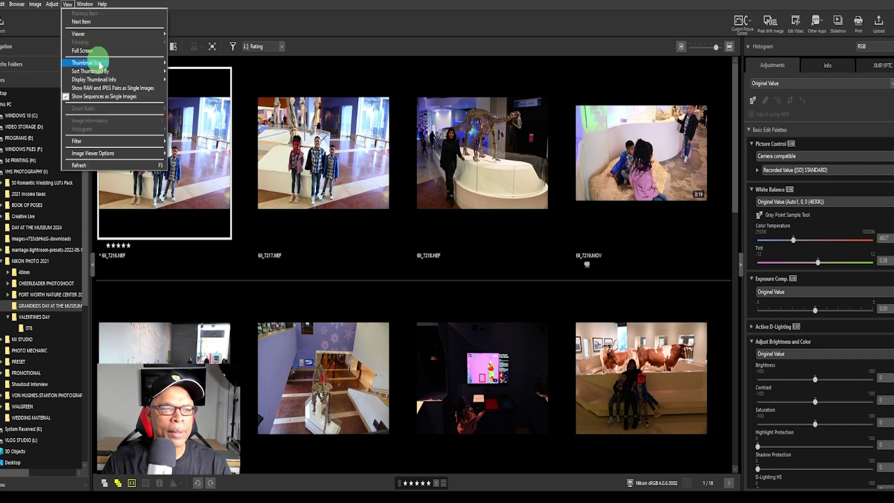
mouse_move(122, 64)
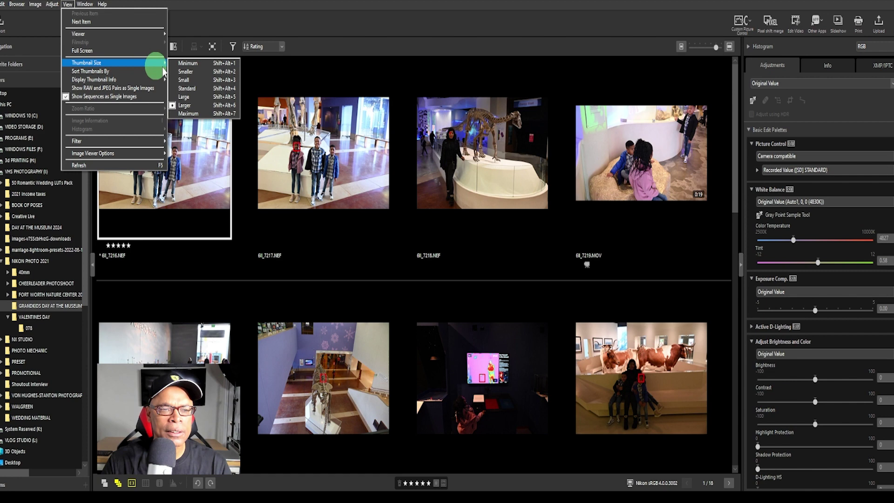
click(187, 114)
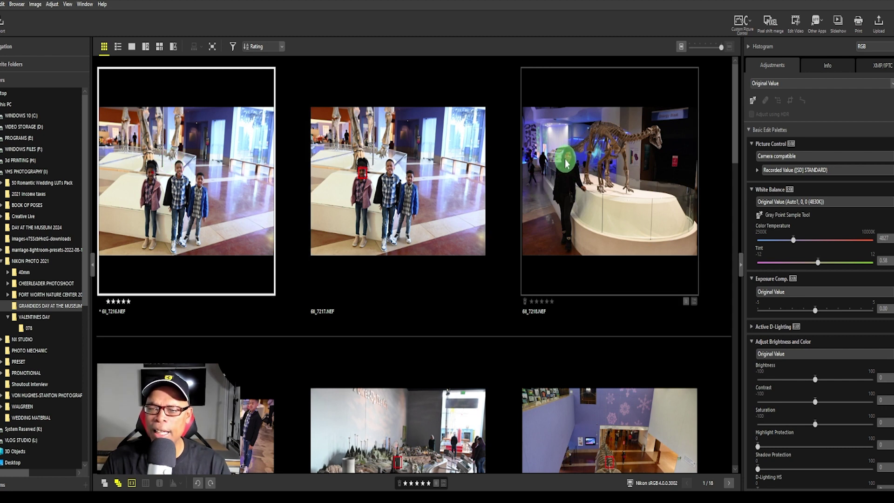
Look through all the photos and videos in the folder, from the first thumbnail row to the last
scroll(566, 163, down, 3)
scroll(565, 159, down, 3)
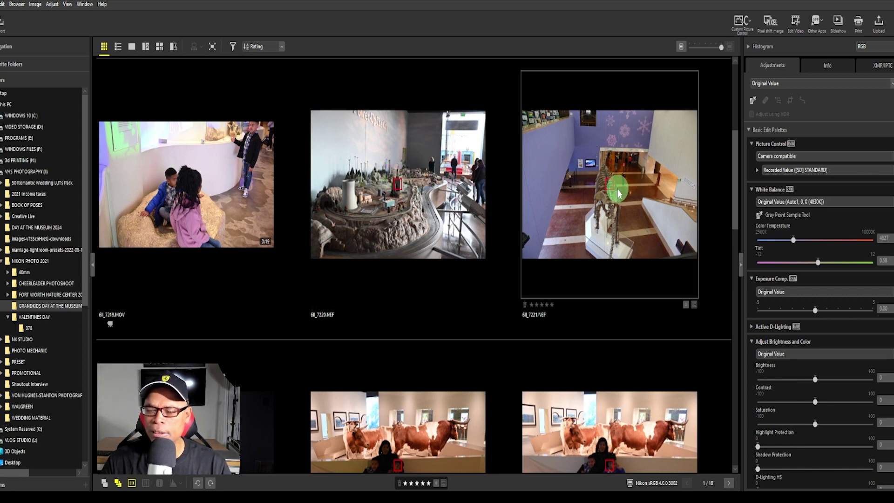
scroll(617, 191, down, 3)
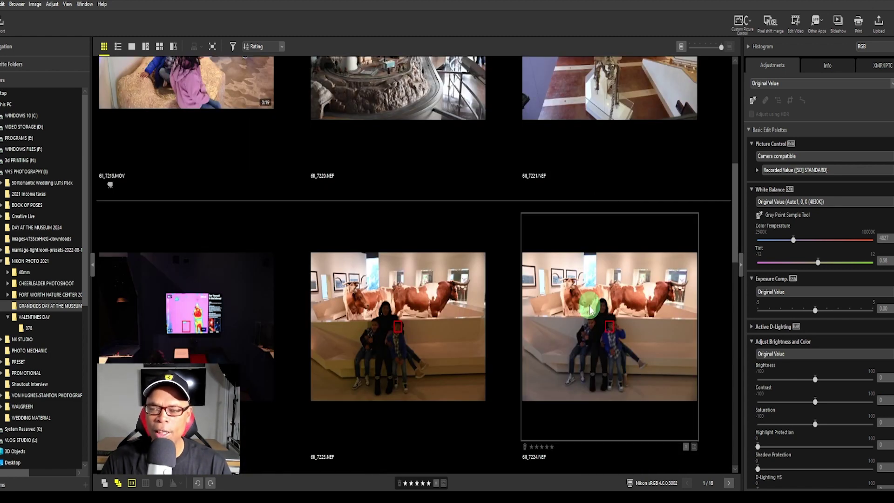
scroll(589, 310, up, 9)
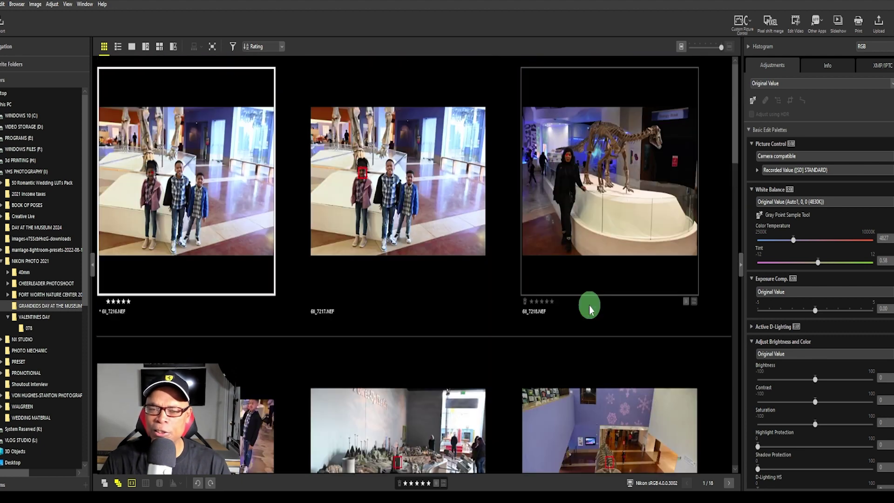
scroll(588, 305, down, 10)
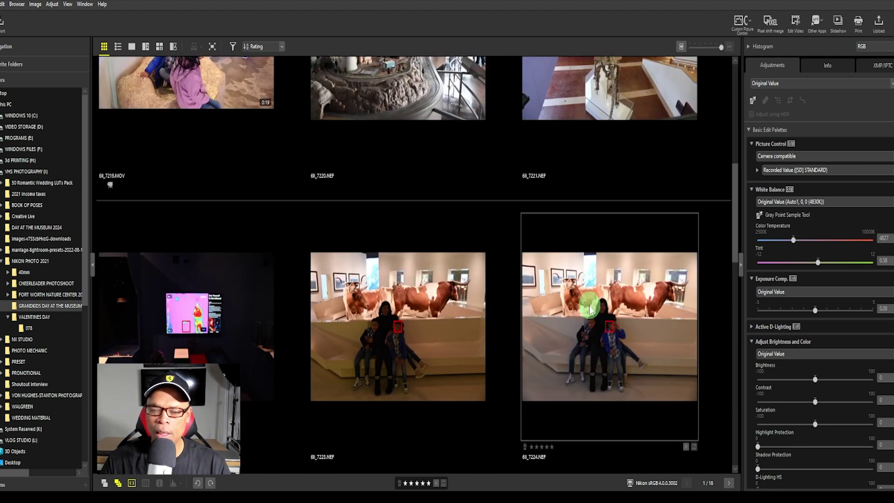
scroll(588, 305, down, 6)
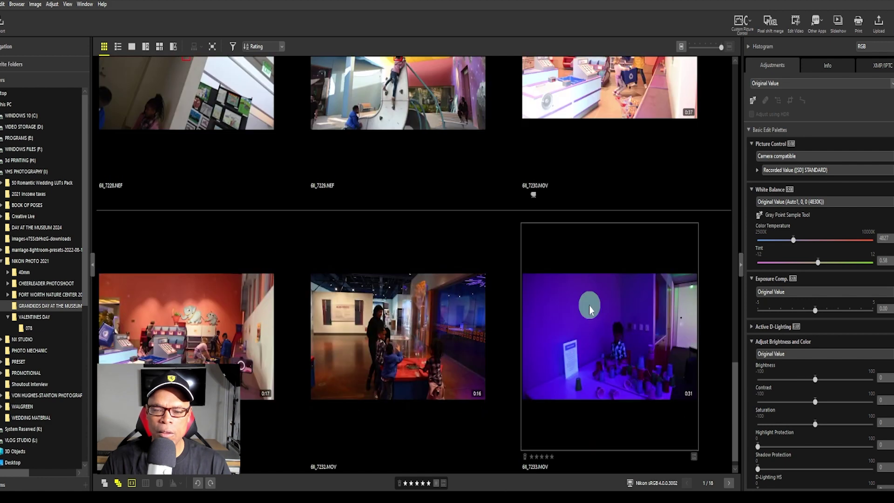
scroll(588, 305, up, 15)
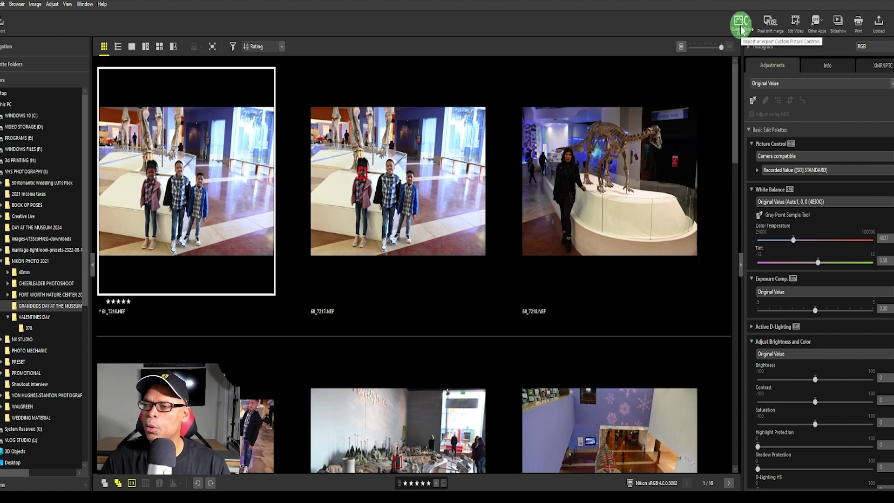
click(740, 27)
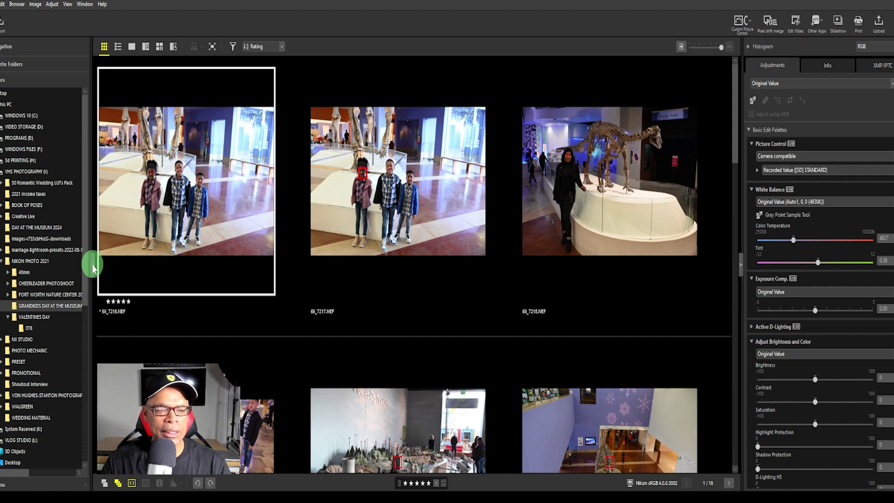
Hide the Browser palette and the Adjustments/Info palette to give the thumbnails the full window width
click(93, 267)
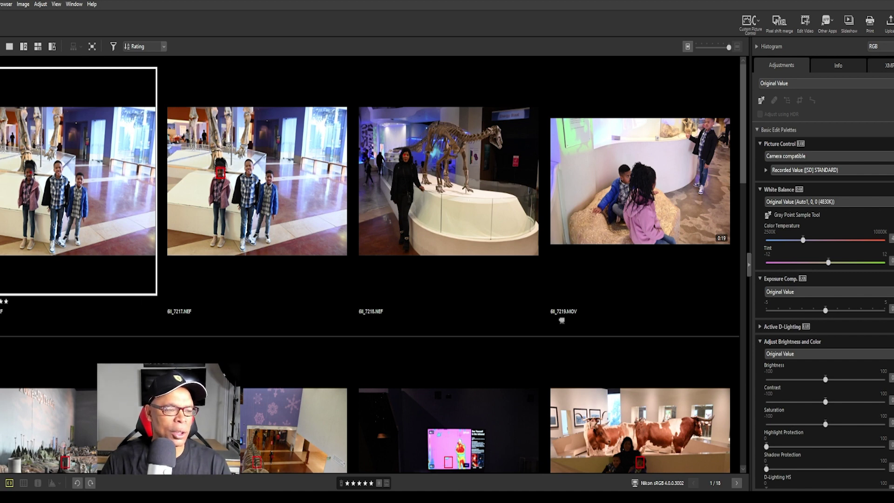
click(1, 267)
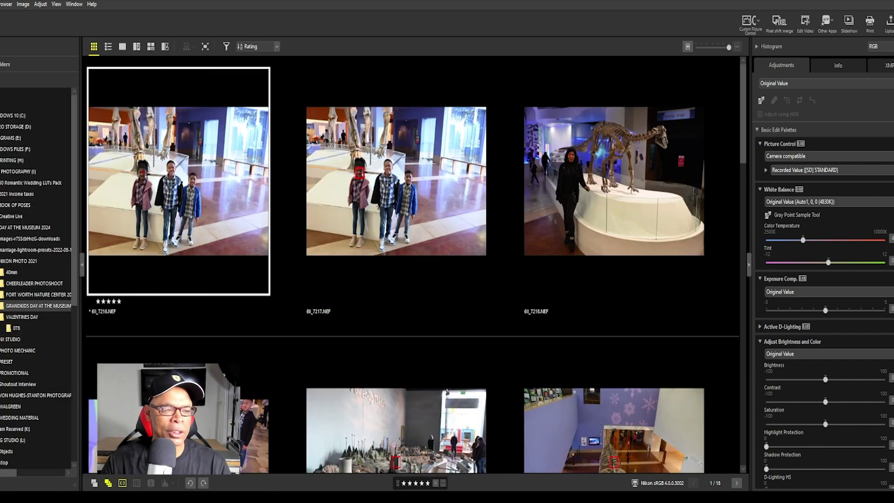
click(83, 267)
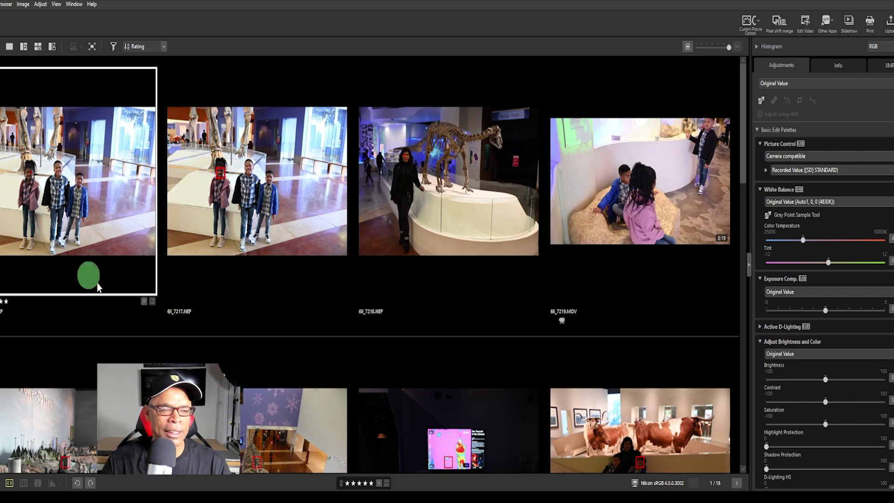
click(750, 269)
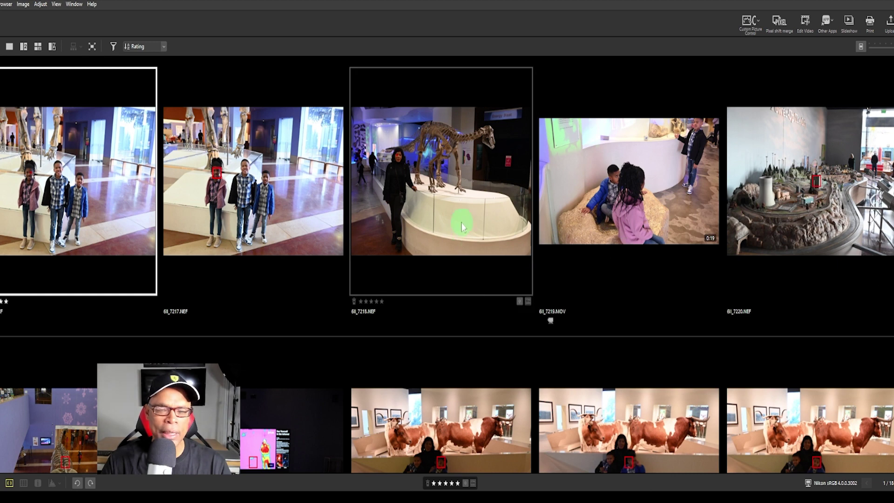
Rate the dinosaur skeleton photo 6II_7218.NEF and the model railway photo 6II_7220.NEF five stars each
click(363, 301)
click(371, 302)
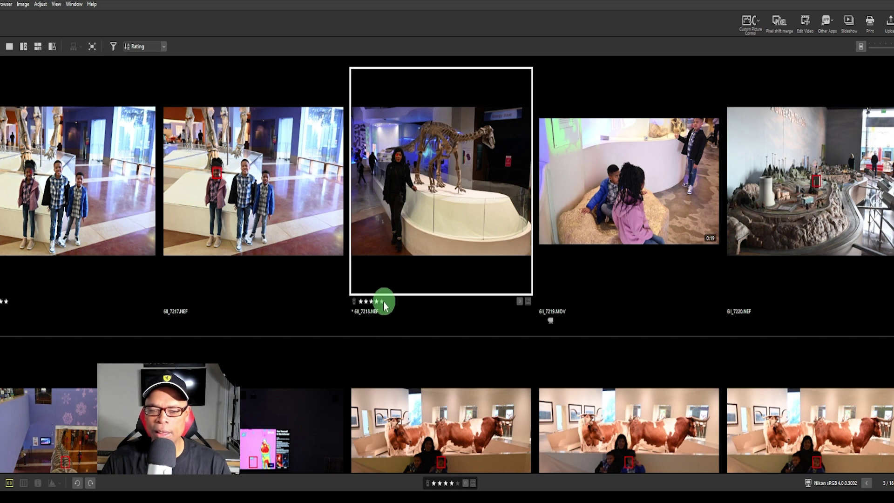
click(382, 301)
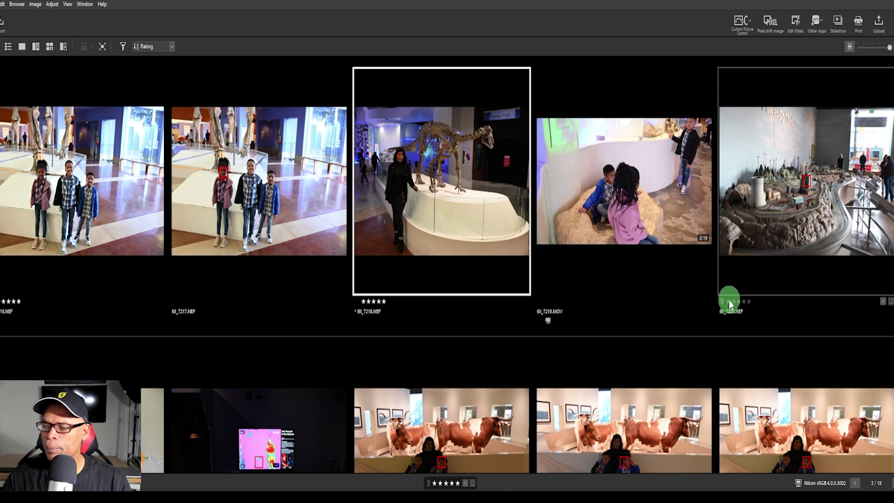
click(737, 306)
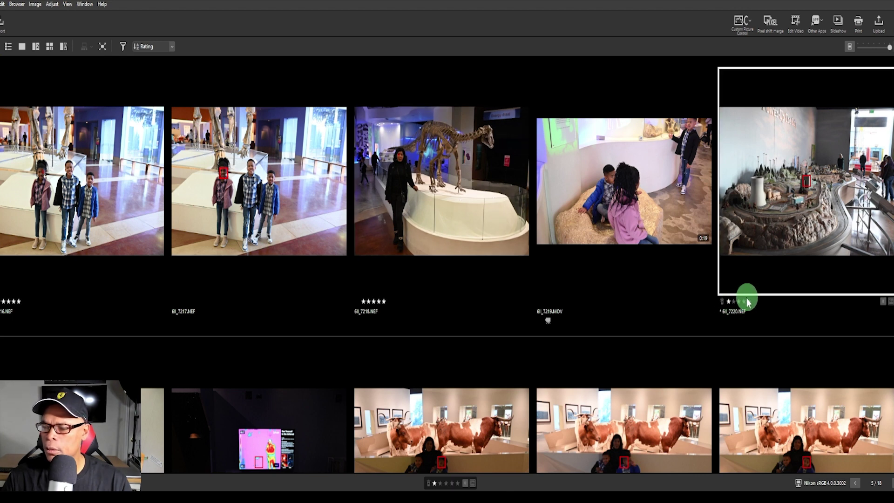
click(744, 302)
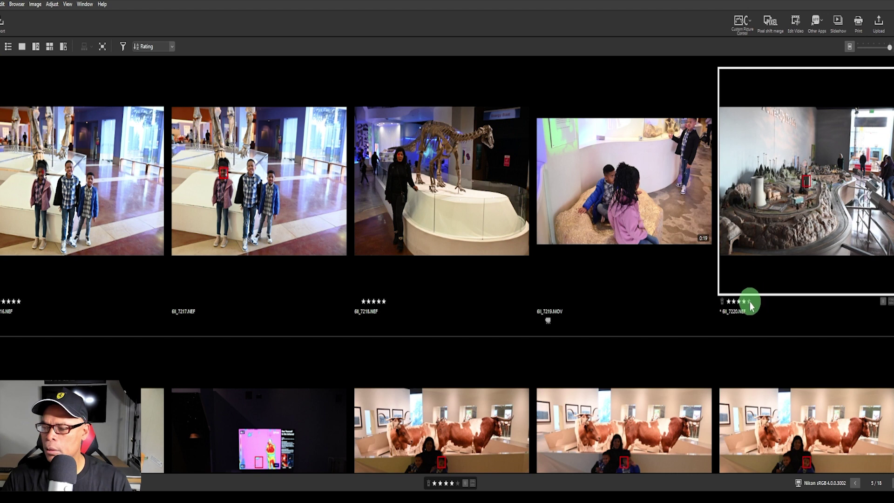
Rate 6II_7221.NEF and the first cattle exhibit photo, 6II_7223.NEF, five stars each
scroll(780, 303, down, 3)
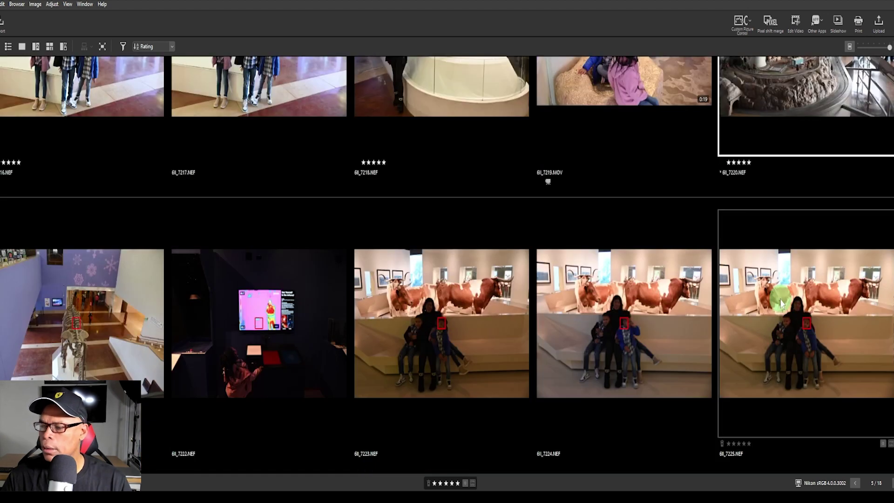
scroll(781, 304, down, 3)
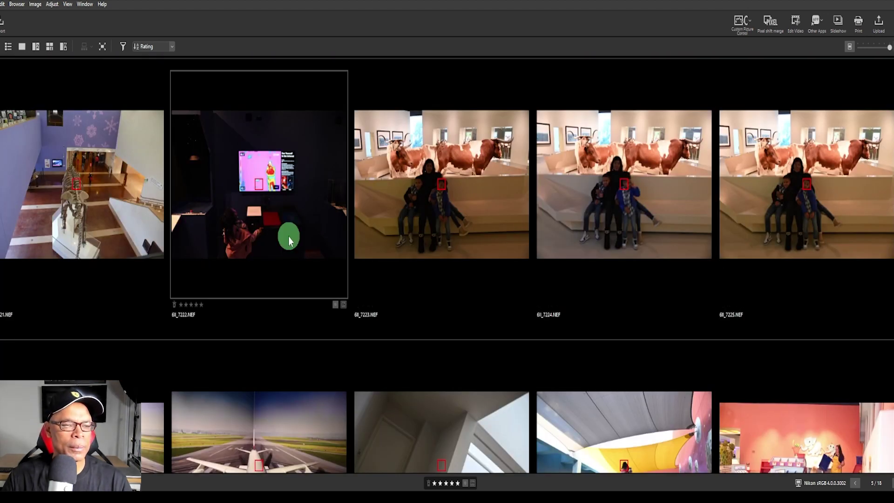
click(3, 306)
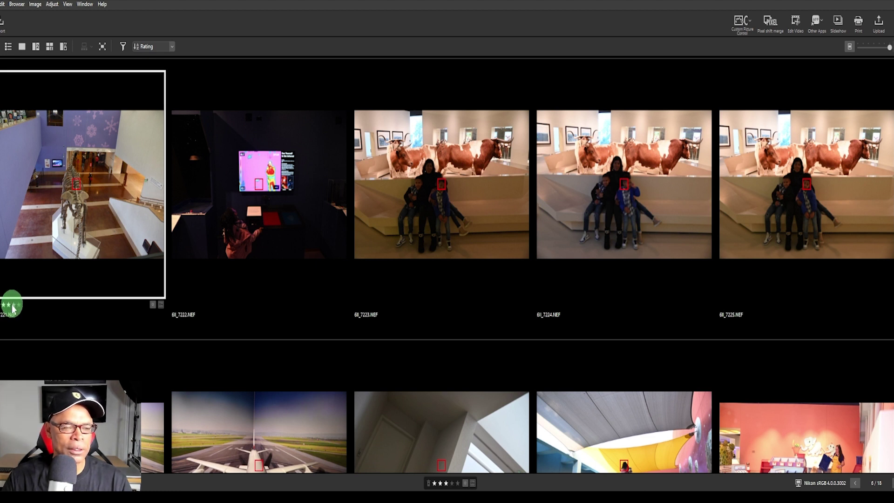
click(20, 306)
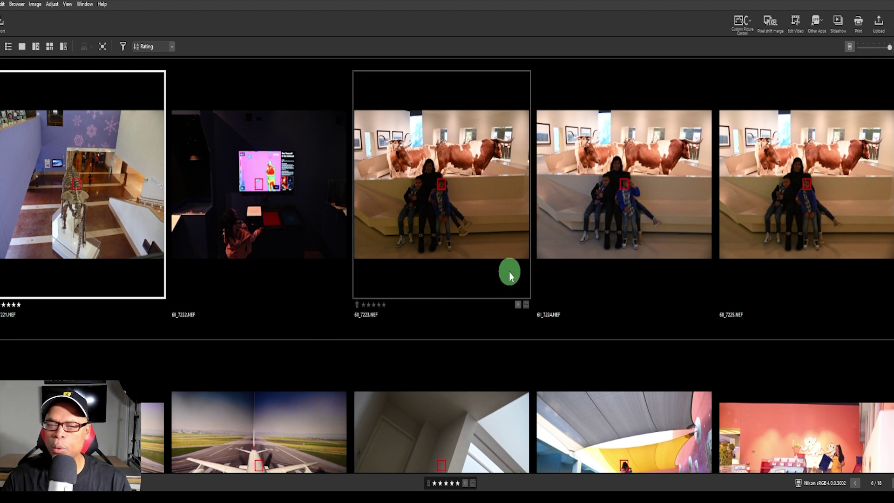
click(368, 306)
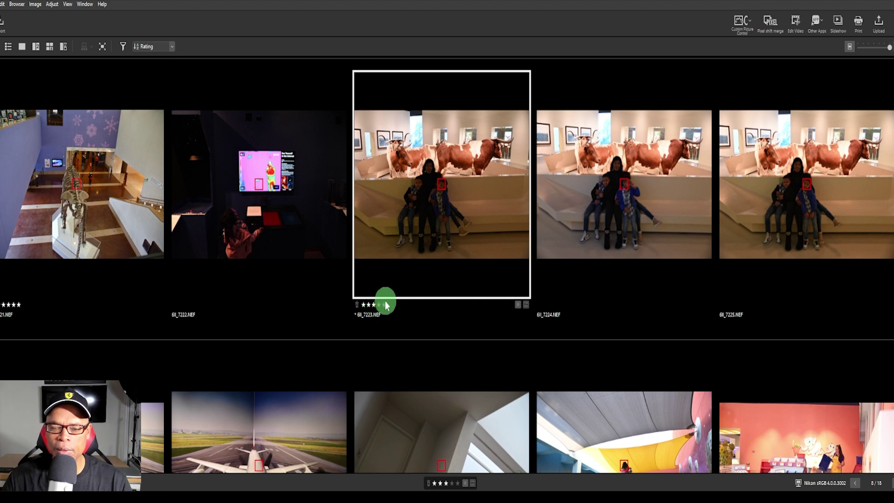
click(378, 305)
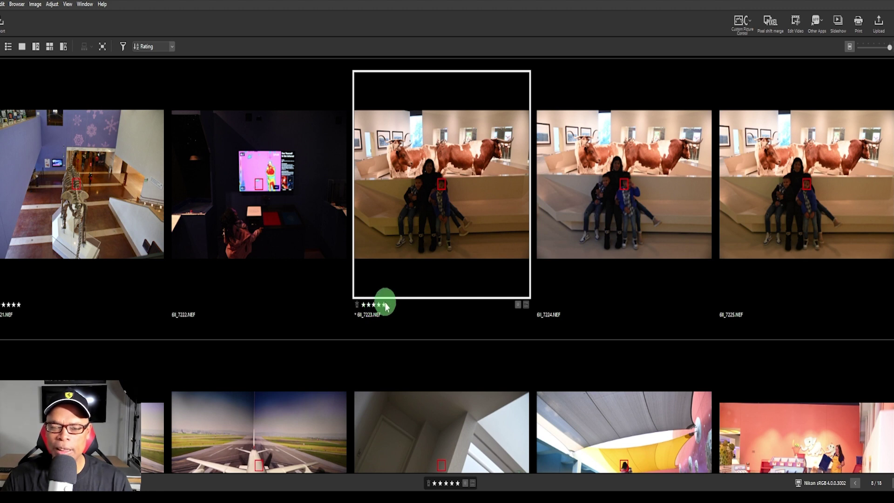
Rate the airplane model photo 6II_7227.NEF five stars
scroll(450, 272, down, 3)
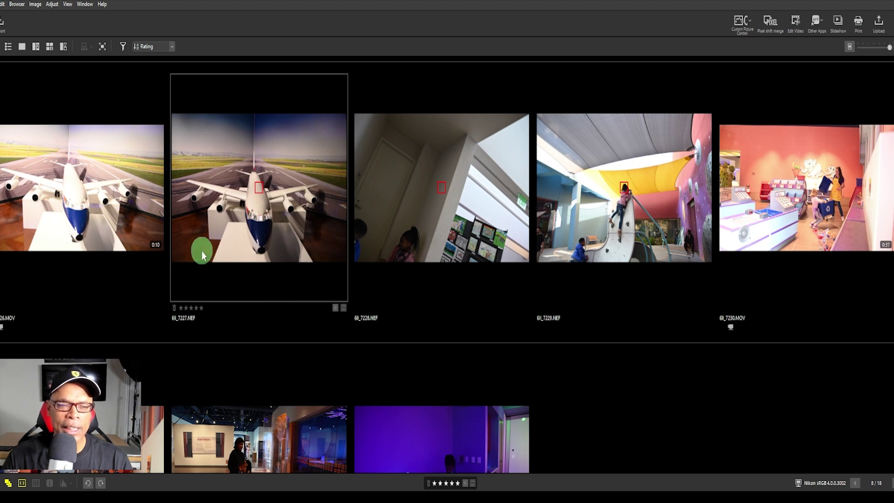
click(181, 307)
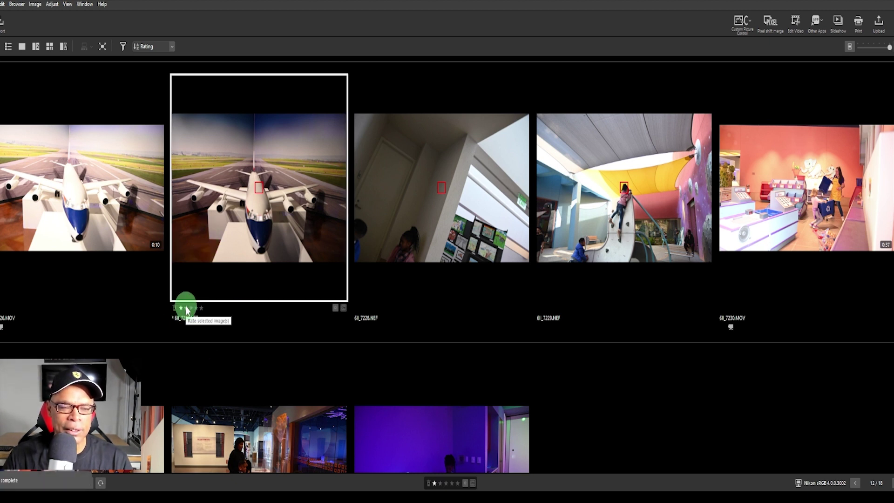
click(186, 308)
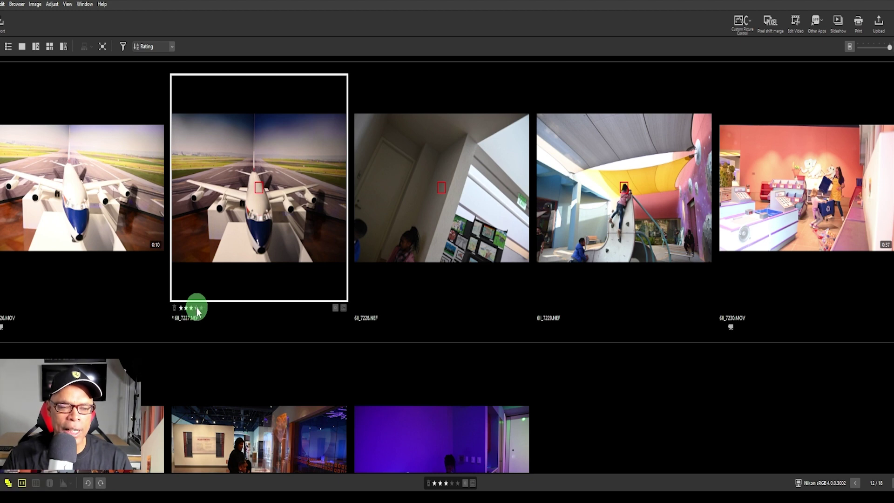
click(196, 308)
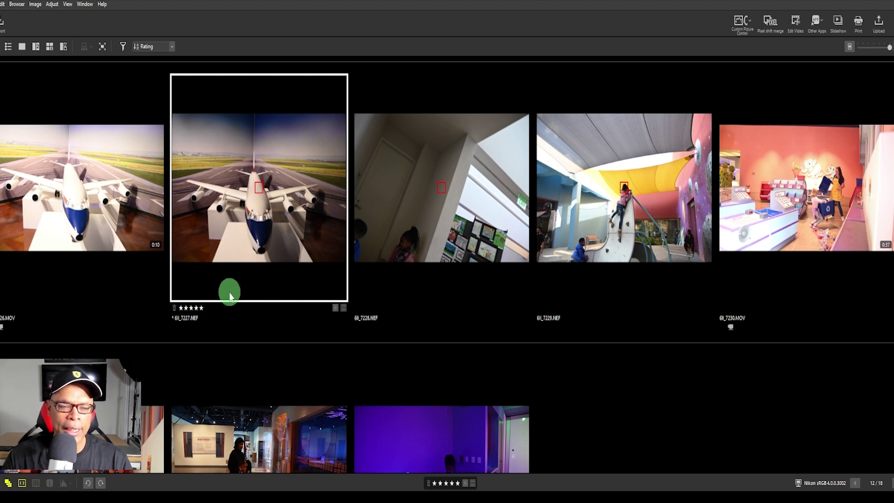
scroll(237, 270, down, 3)
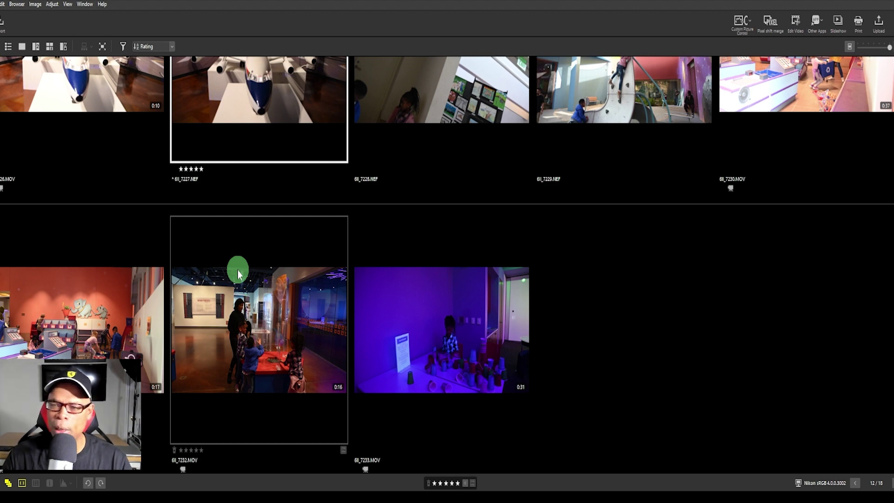
Rate the museum hall video 6II_7232.MOV five stars
scroll(237, 270, up, 3)
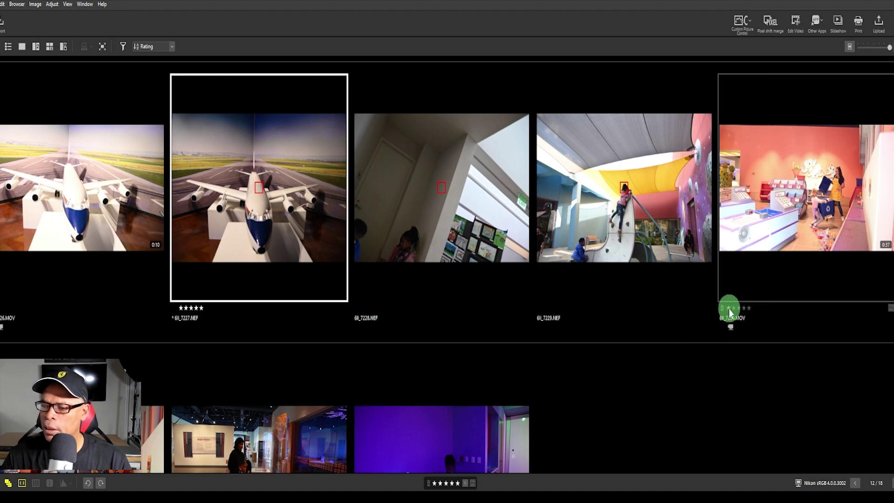
scroll(729, 309, down, 3)
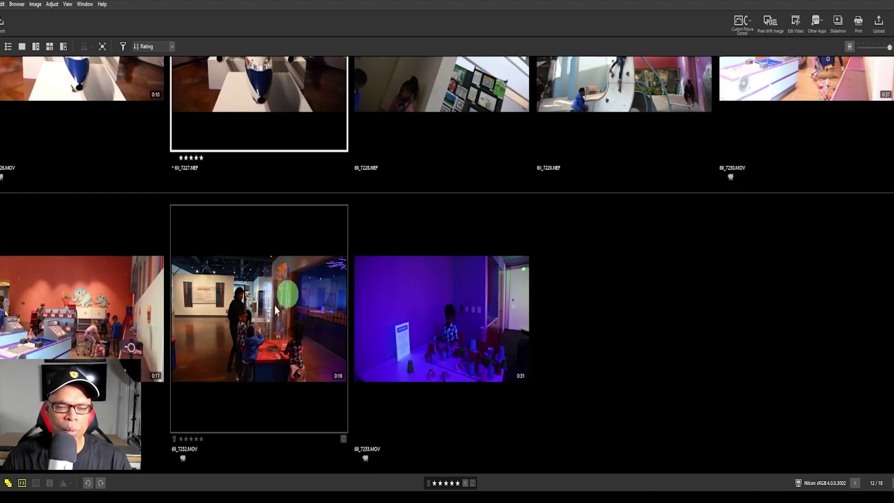
click(181, 440)
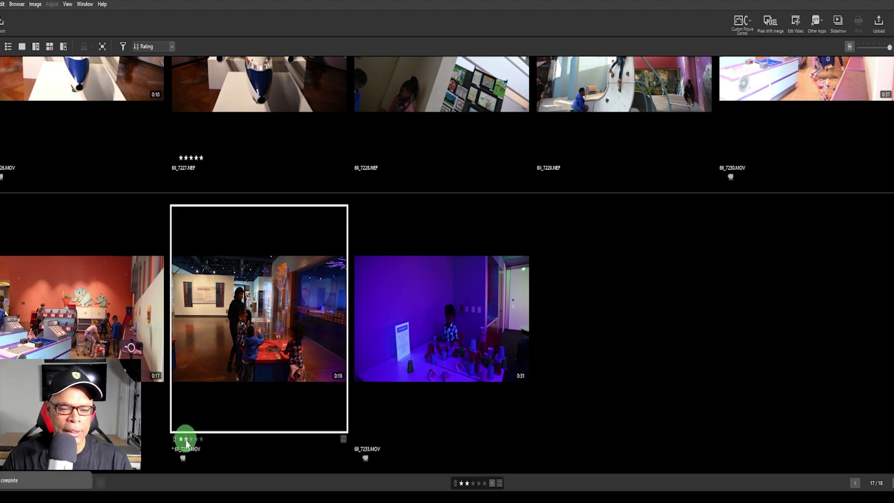
click(200, 440)
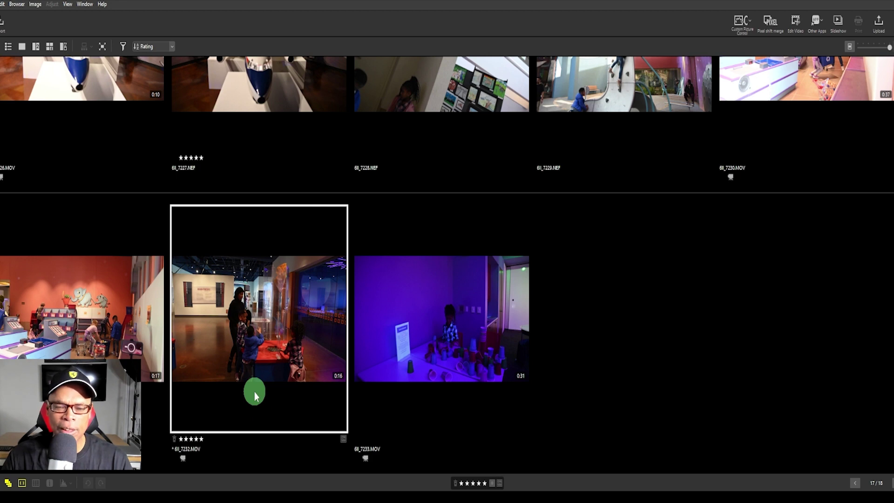
Show the files as a thumbnail list, select 6II_7230.MOV and look through the ratings and shooting data
scroll(254, 392, up, 5)
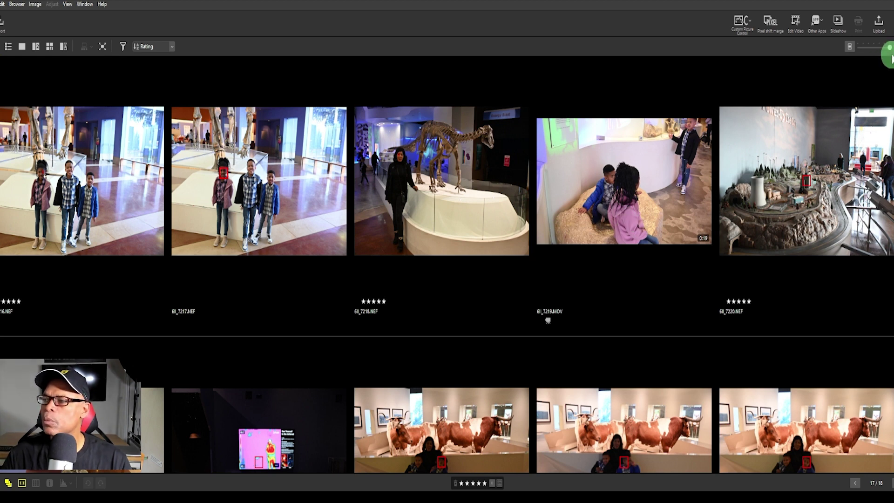
mouse_move(890, 49)
mouse_down()
mouse_move(858, 46)
mouse_move(889, 40)
mouse_up()
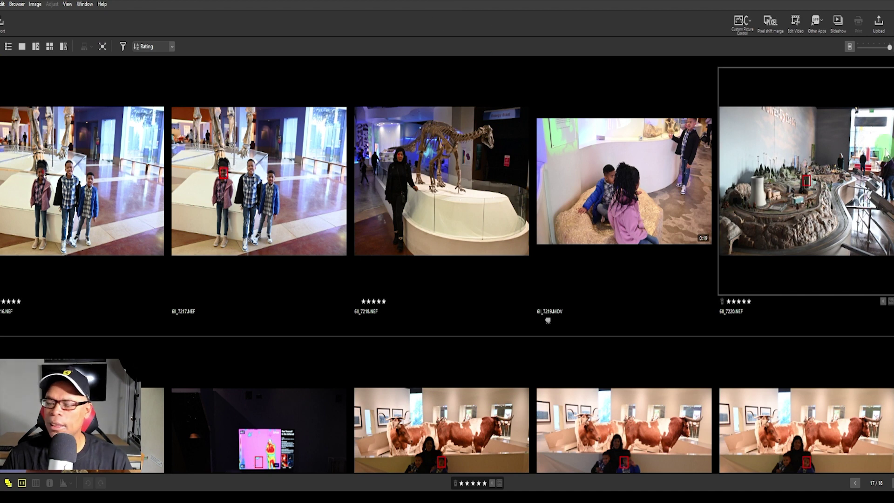
click(9, 46)
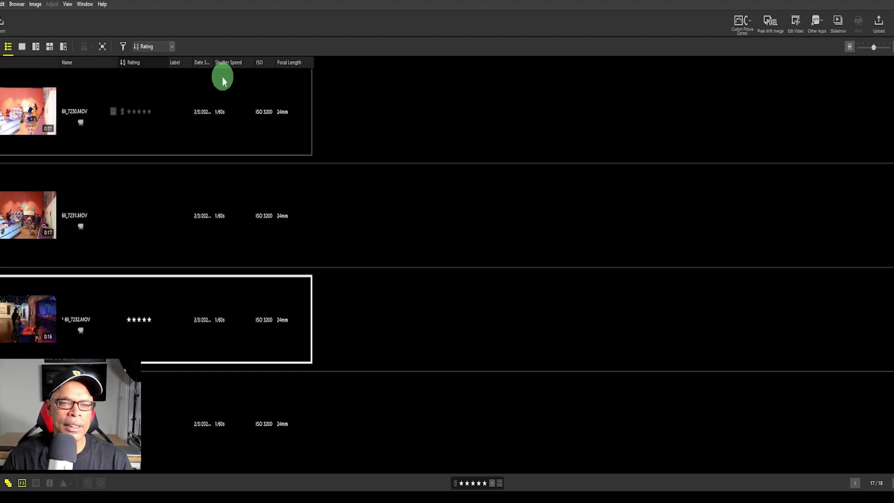
click(312, 92)
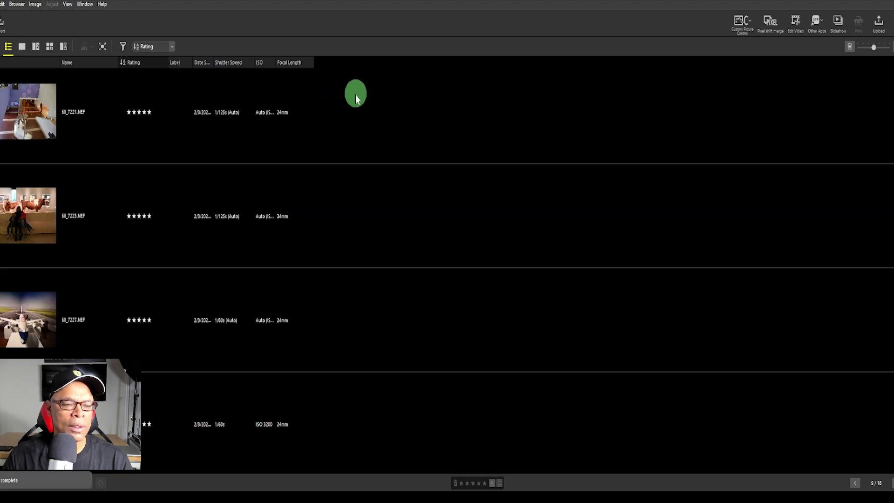
scroll(289, 172, down, 10)
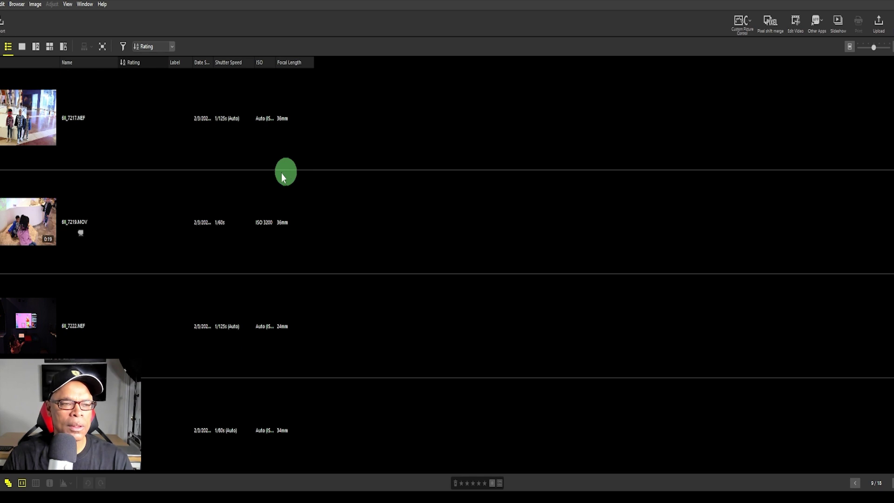
View 6II_7230.MOV alone in the image viewer and in the two-image comparison layout
click(22, 46)
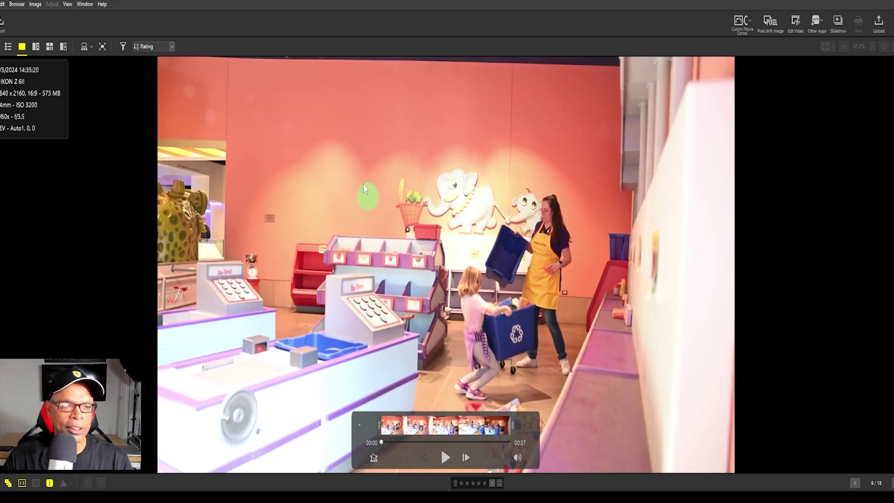
click(37, 46)
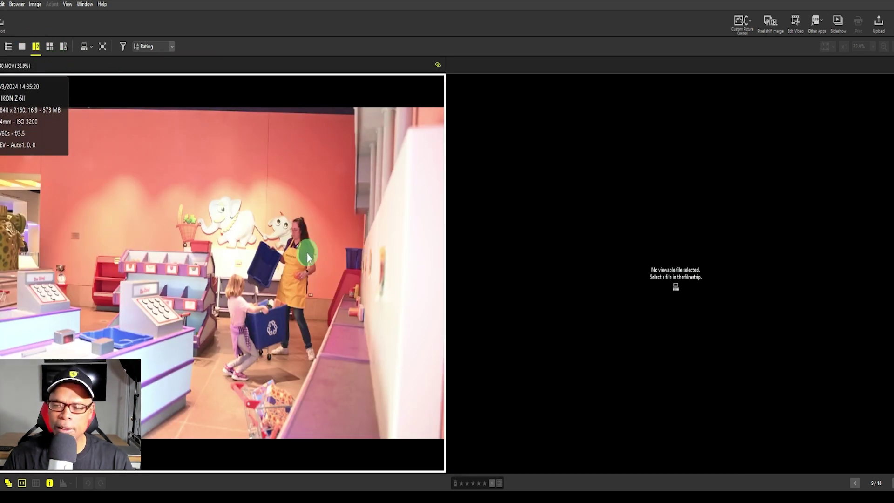
mouse_move(168, 486)
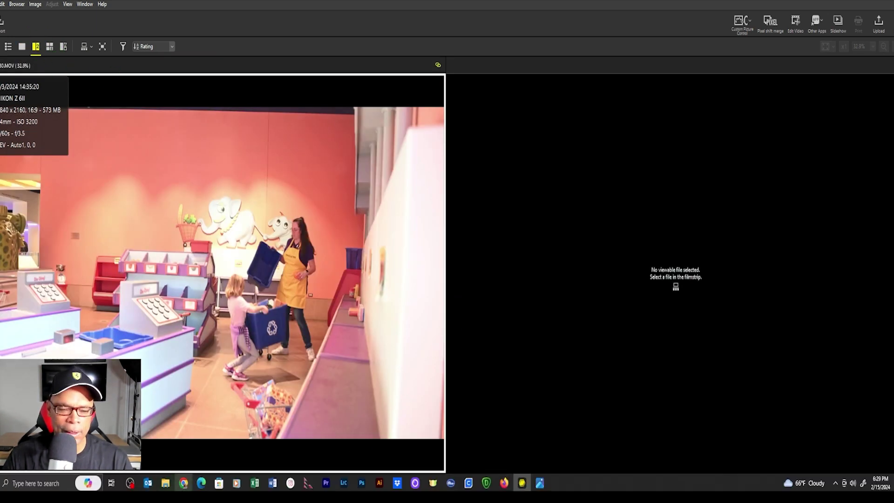
click(175, 470)
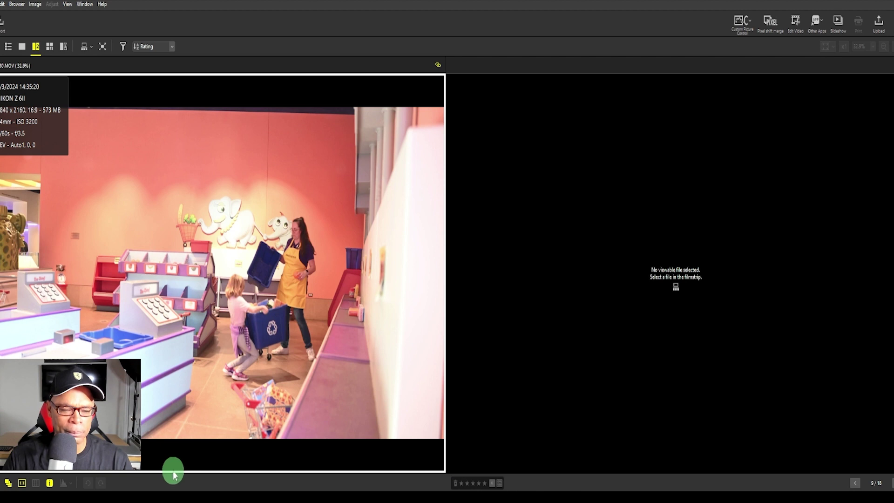
Switch to the four-image comparison layout and display the filmstrip horizontally
click(48, 45)
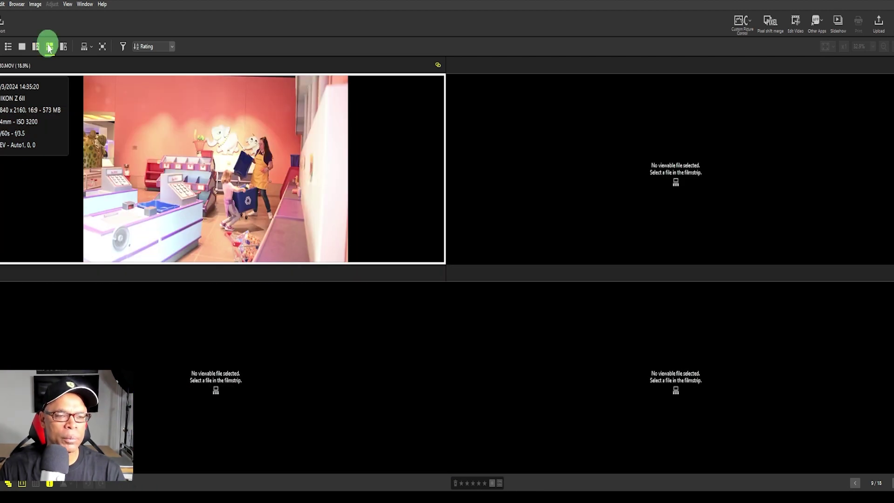
click(178, 351)
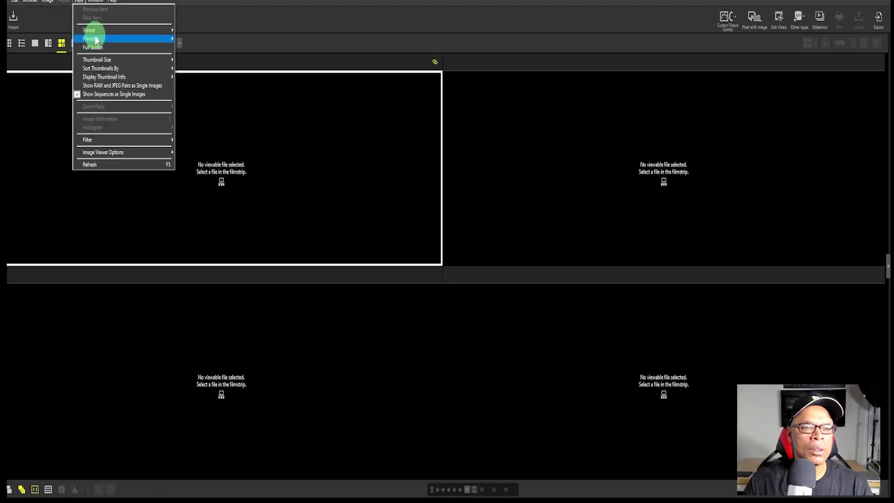
mouse_move(92, 37)
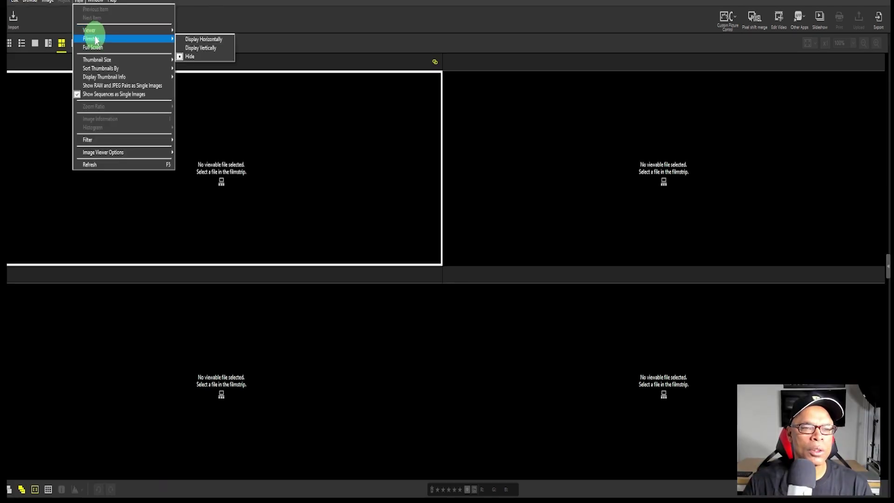
click(198, 42)
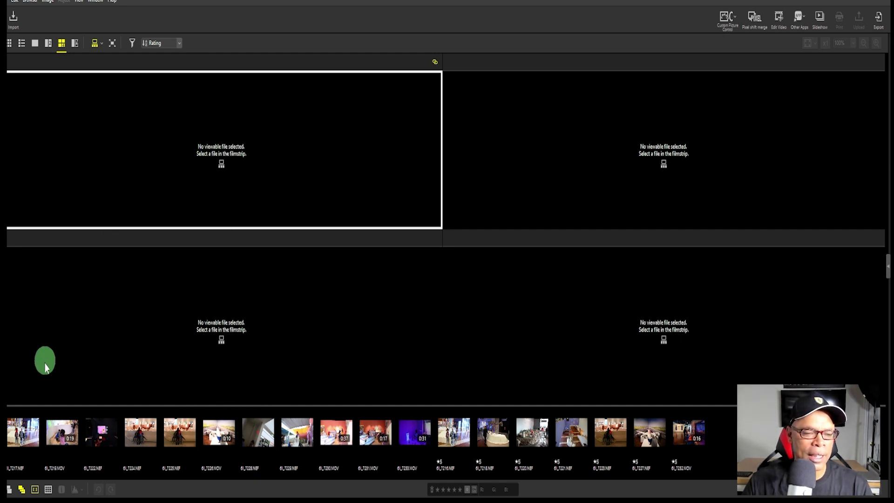
Load 6II_7217.NEF into the first comparison frame and try cattle photos 6II_7224.NEF and 6II_7225.NEF in the other frames
click(23, 432)
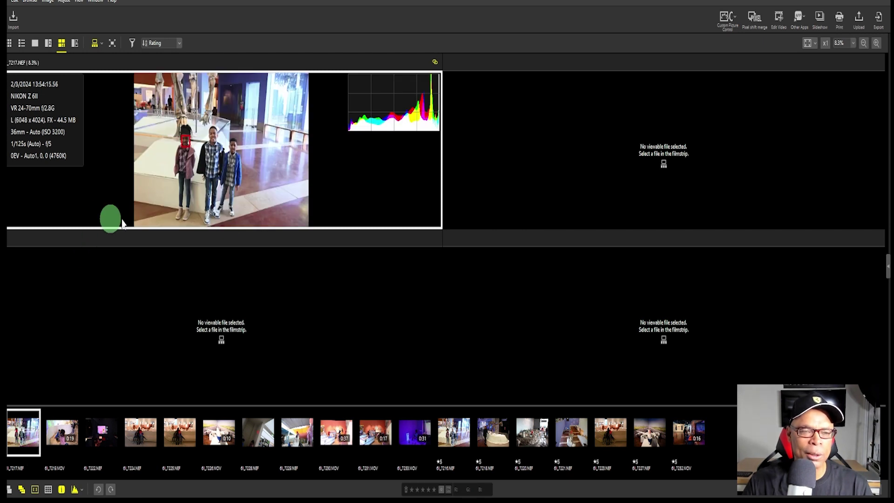
click(561, 165)
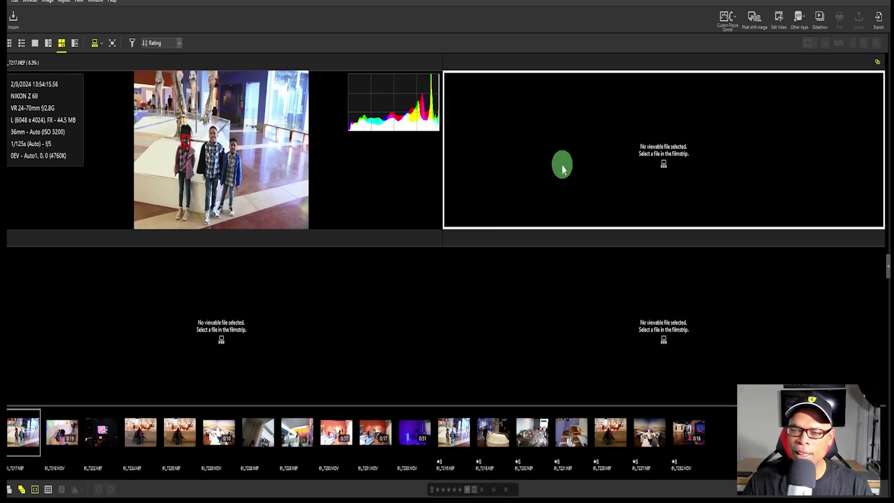
click(142, 437)
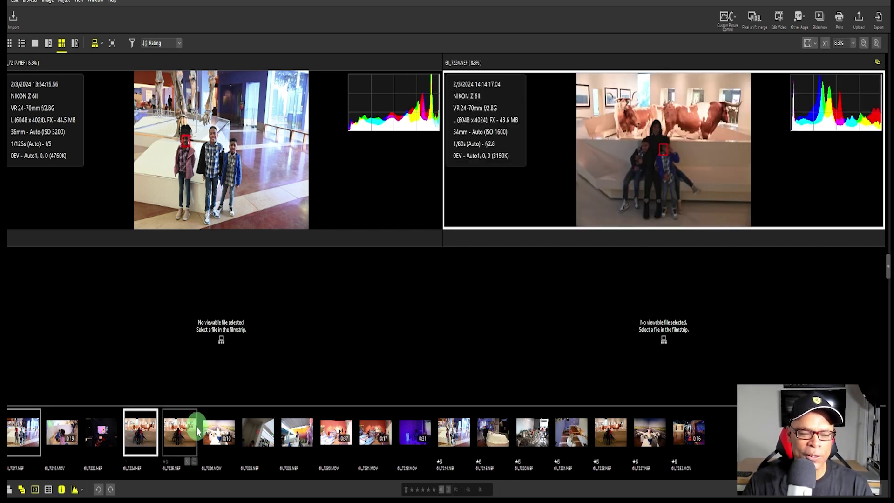
click(182, 428)
click(210, 342)
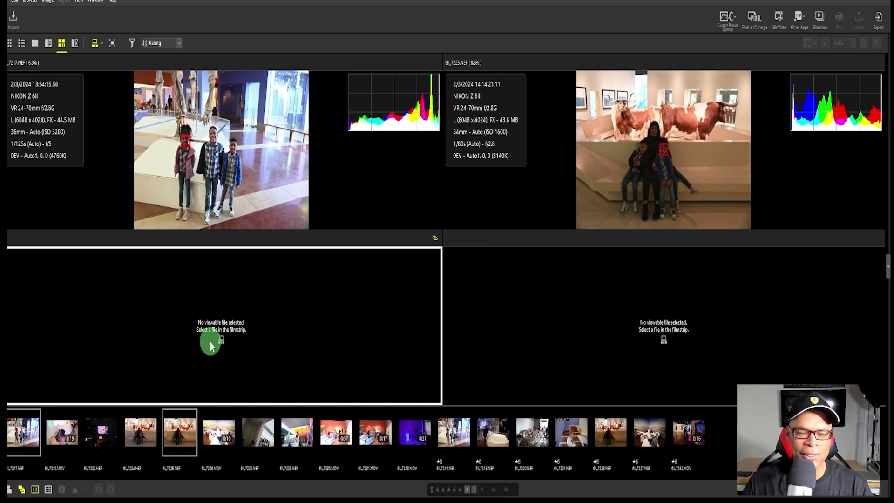
click(188, 433)
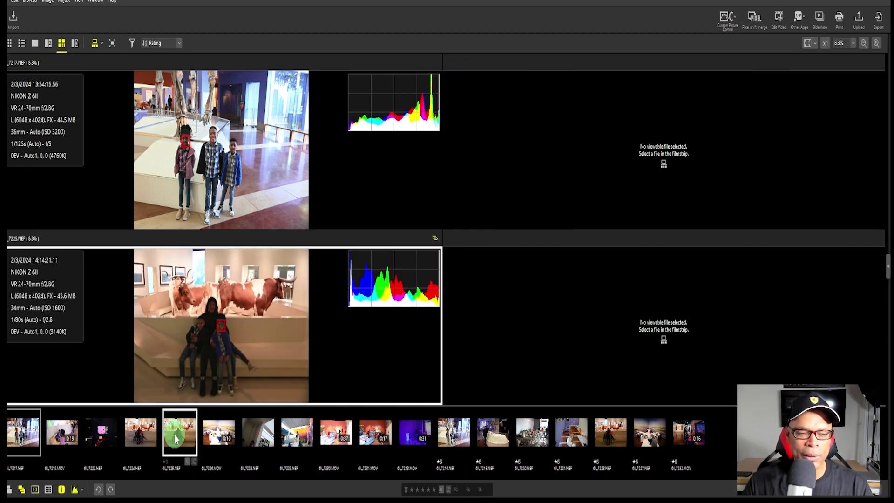
Switch to the two-image comparison and compare 6II_7217.NEF with 6II_7225.NEF, 6II_7226.MOV and the similar shot 6II_7216.NEF
click(51, 44)
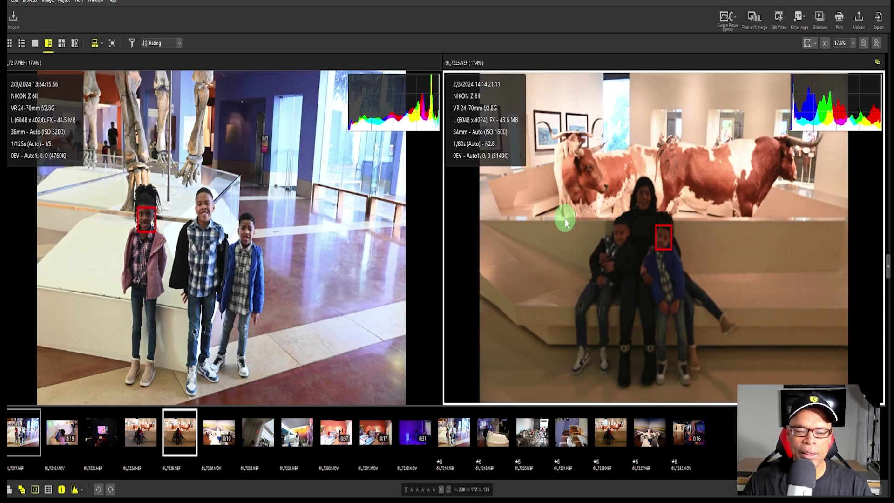
click(224, 430)
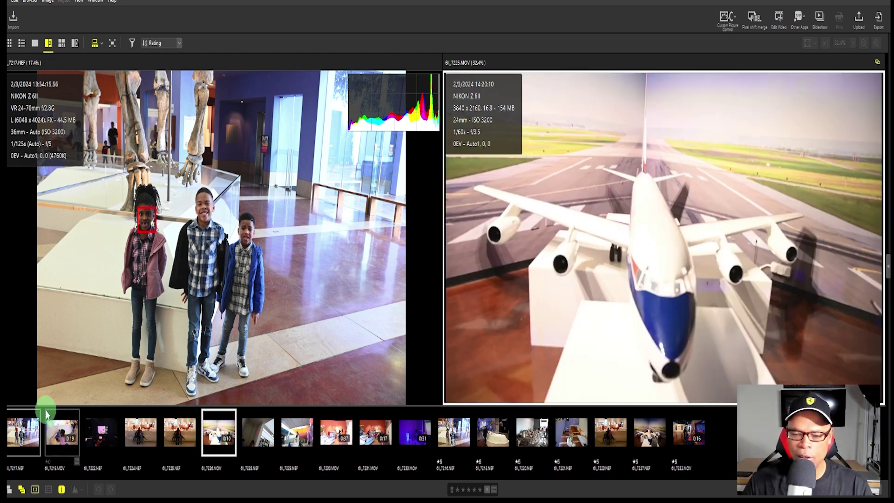
click(453, 435)
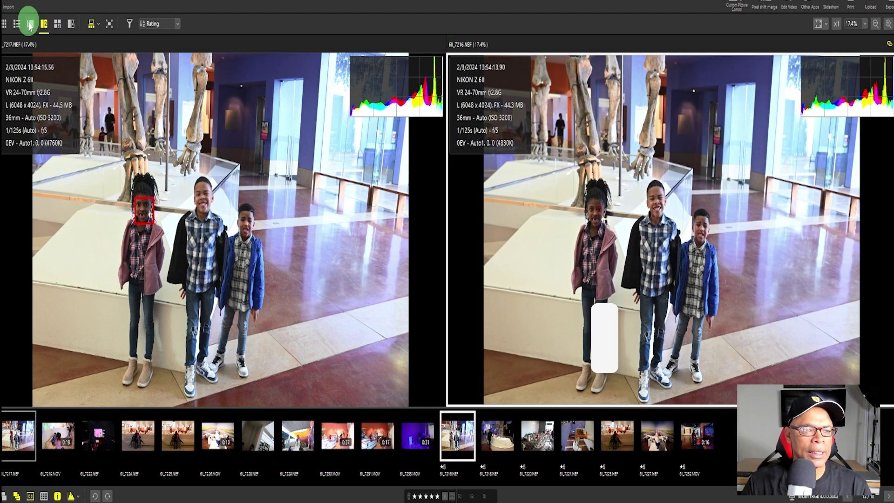
Show the dinosaur hall photo 6II_7221.NEF in the single-image viewer and inspect the skeleton's details at 100% zoom
click(29, 26)
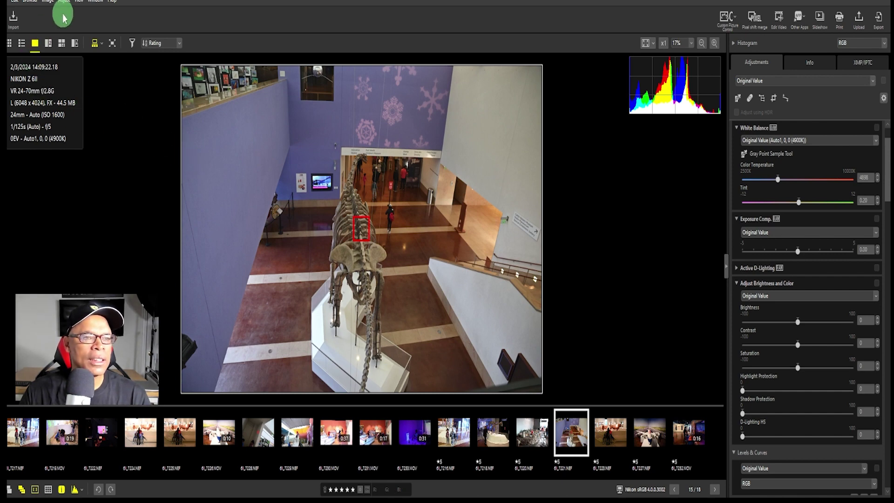
click(46, 85)
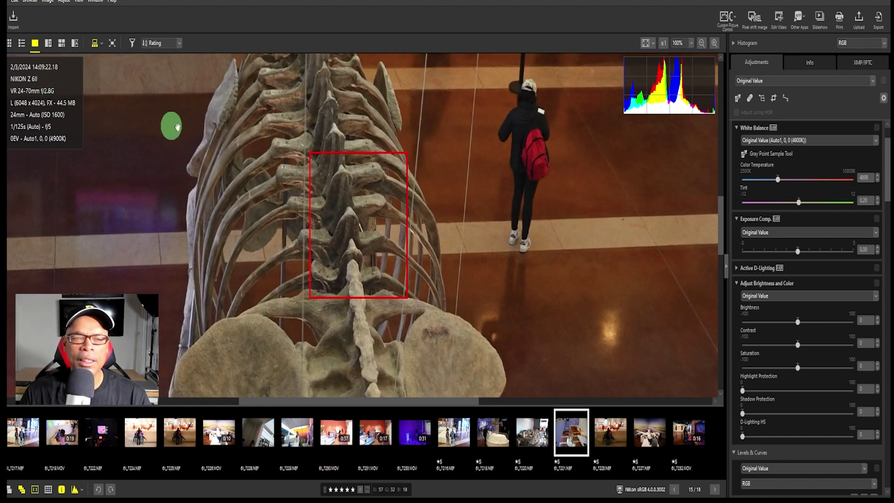
mouse_move(256, 163)
mouse_down()
mouse_move(298, 229)
mouse_move(315, 323)
mouse_move(304, 435)
mouse_move(289, 465)
mouse_move(289, 258)
mouse_up()
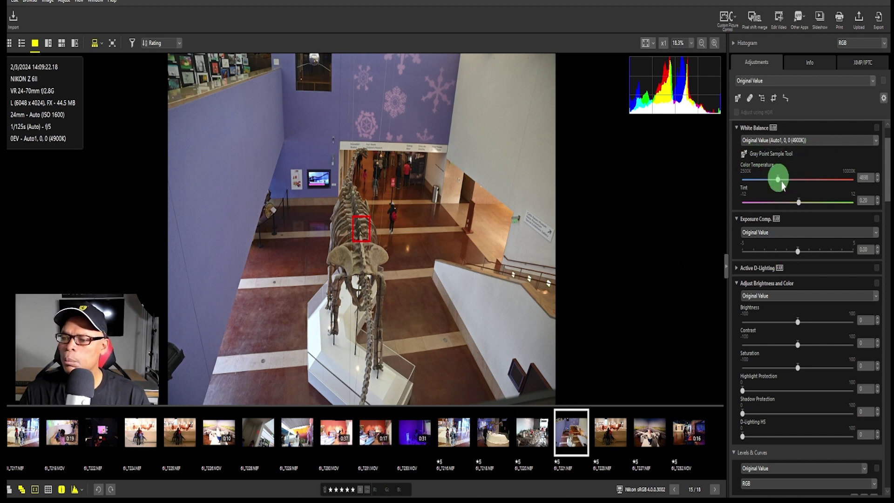
Set the exposure compensation of the dinosaur hall photo 6II_7221.NEF to 0.95
click(799, 252)
mouse_move(798, 251)
mouse_down()
mouse_move(815, 236)
mouse_move(809, 248)
mouse_up()
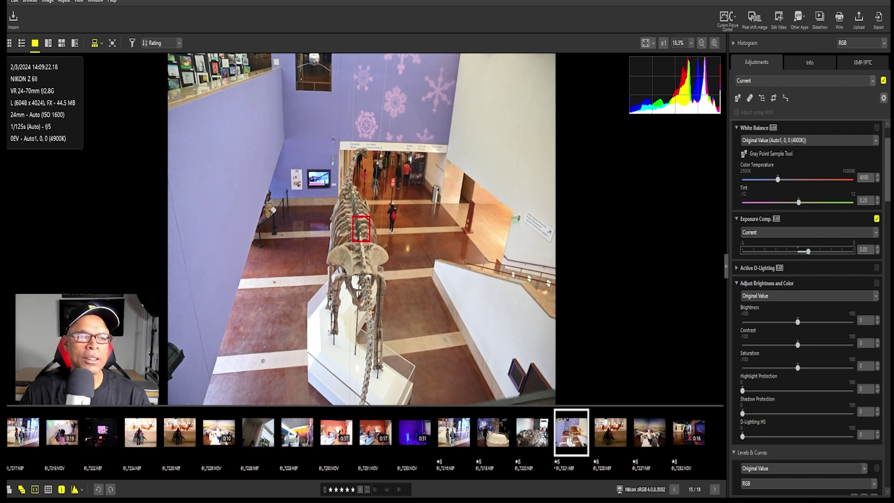
Hide the red focus point marker on the dinosaur hall photo
click(78, 4)
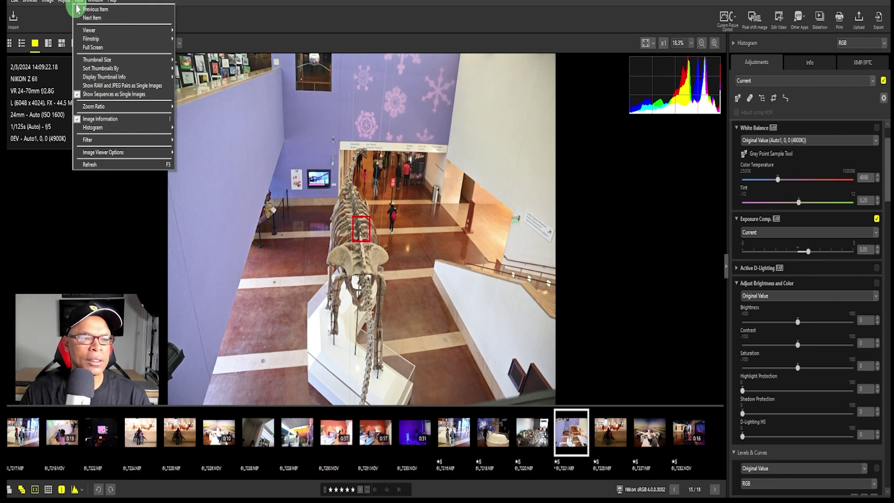
mouse_move(91, 3)
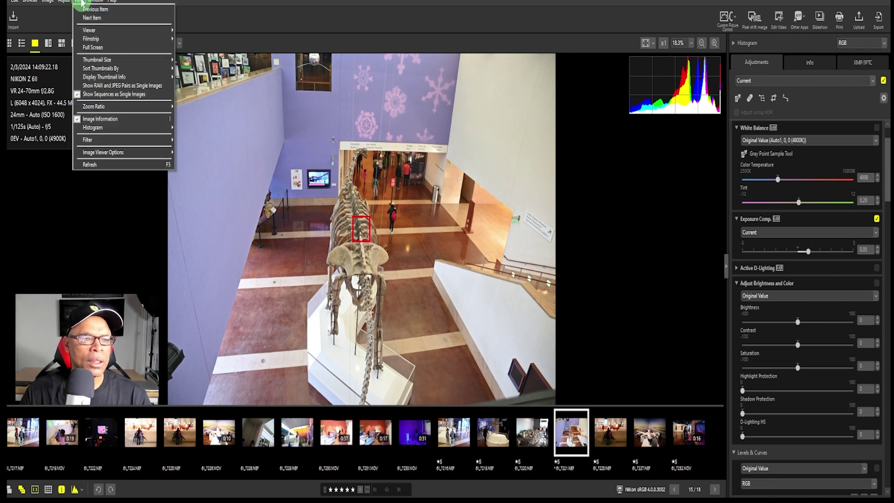
click(80, 3)
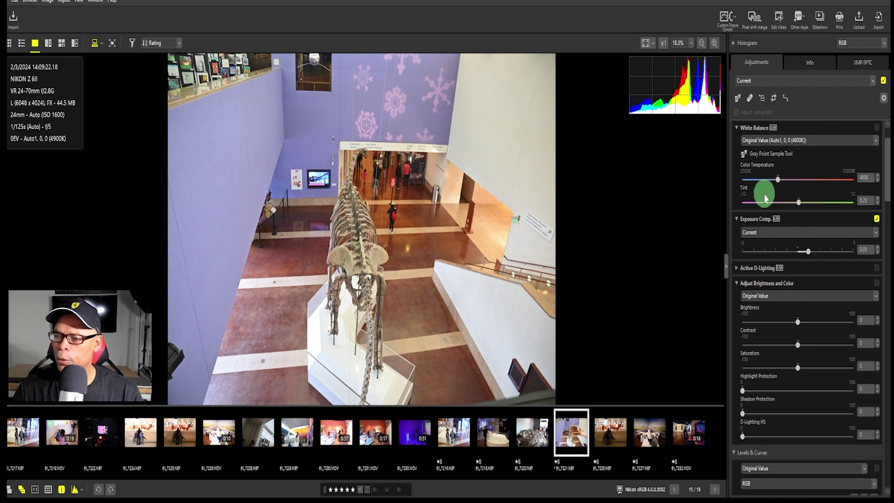
Set the photo's color temperature to 5182 and compare the white balance adjustment off and on, leaving it enabled
mouse_move(776, 178)
mouse_down()
mouse_move(828, 185)
mouse_move(775, 186)
mouse_move(803, 184)
mouse_move(782, 178)
mouse_up()
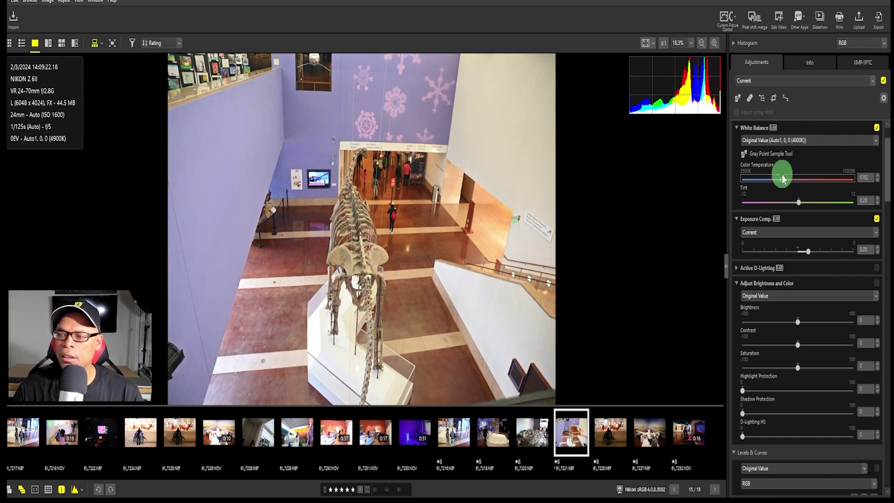
click(876, 128)
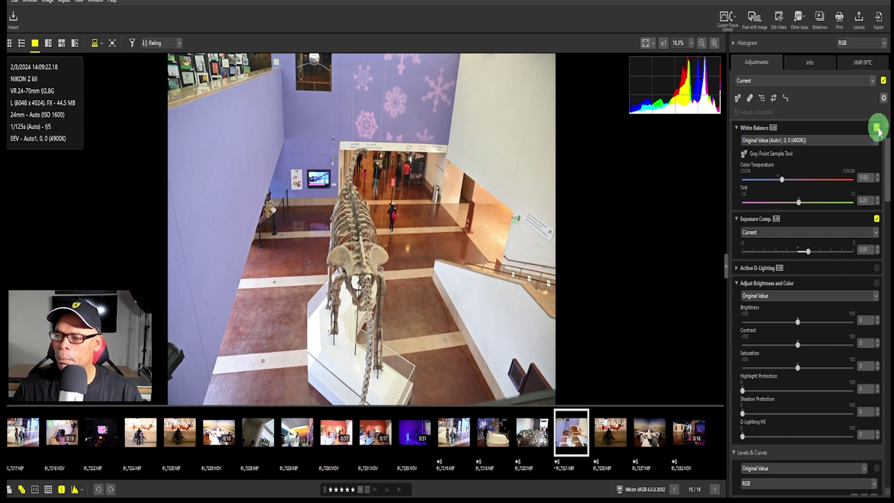
click(877, 128)
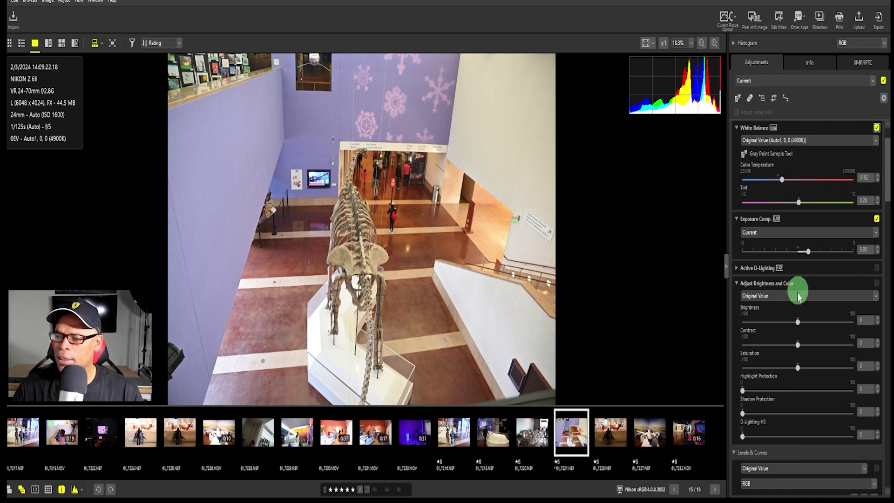
Set the dinosaur hall photo's Active D-Lighting to High, and set its brightness to -3 and contrast to 1
click(736, 269)
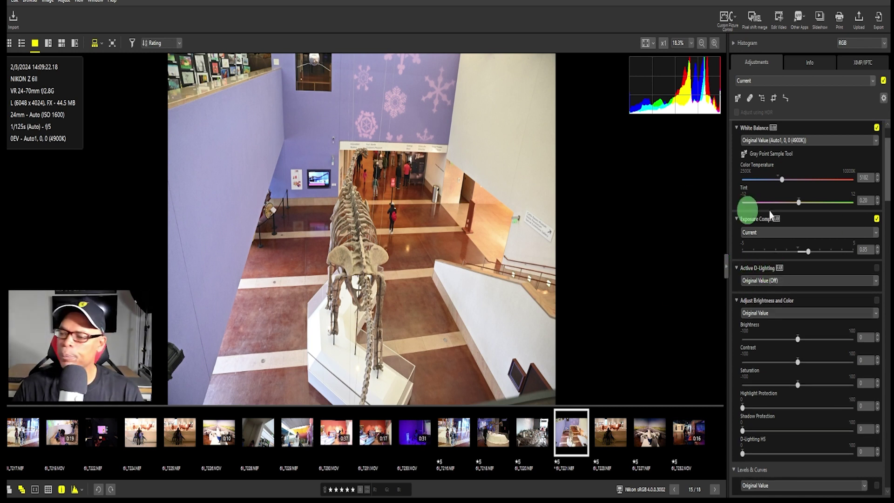
click(790, 280)
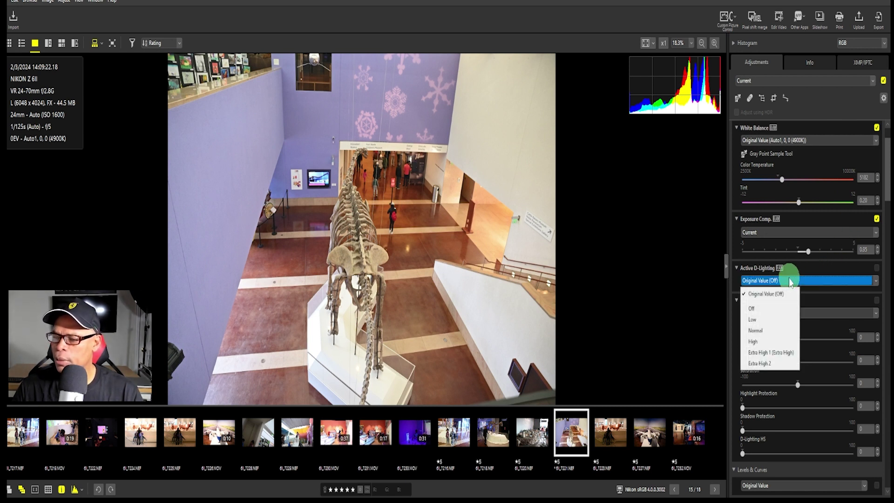
click(762, 343)
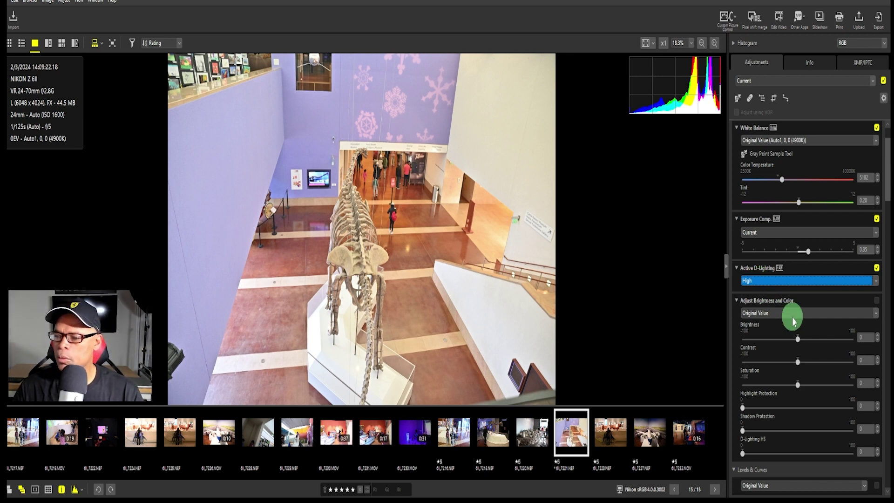
drag(798, 339, 798, 361)
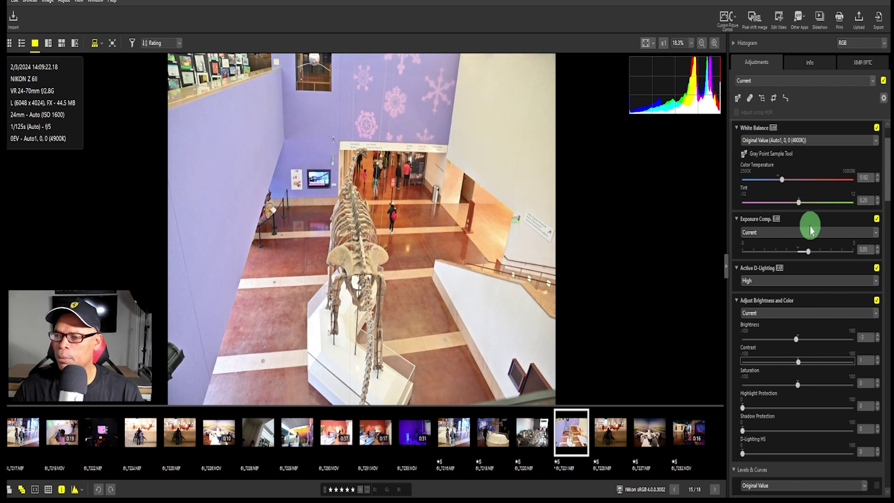
Try the Auto, Standard, Neutral, Vivid and Monochrome picture controls on the dinosaur hall photo
scroll(809, 226, up, 3)
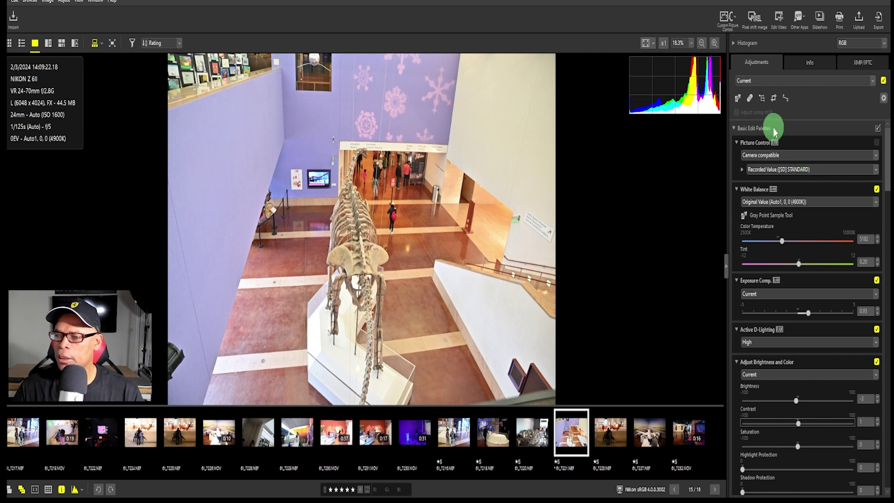
click(775, 156)
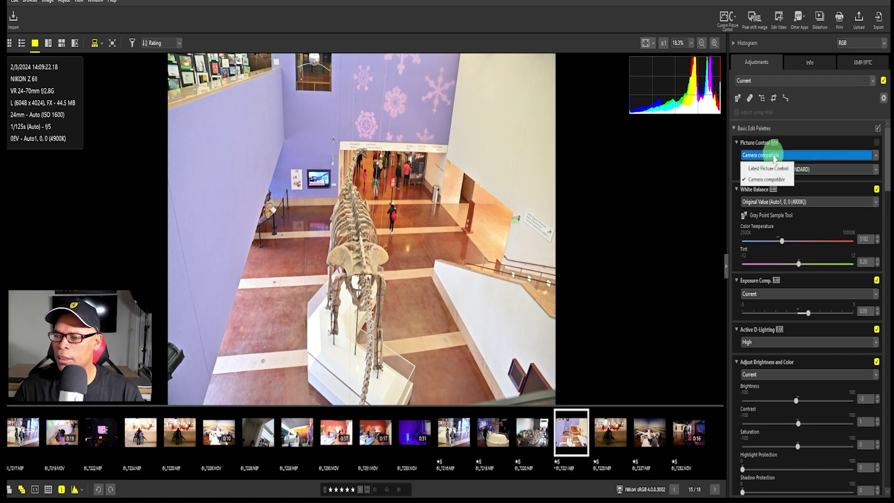
click(827, 173)
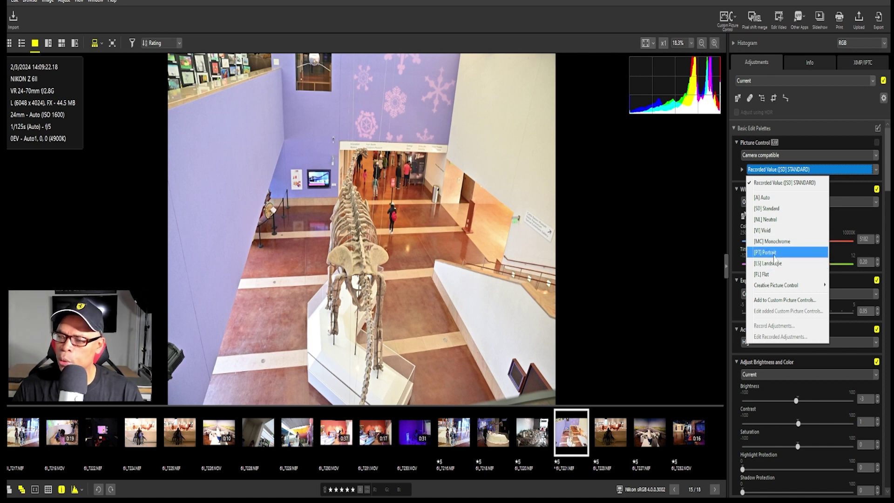
click(768, 199)
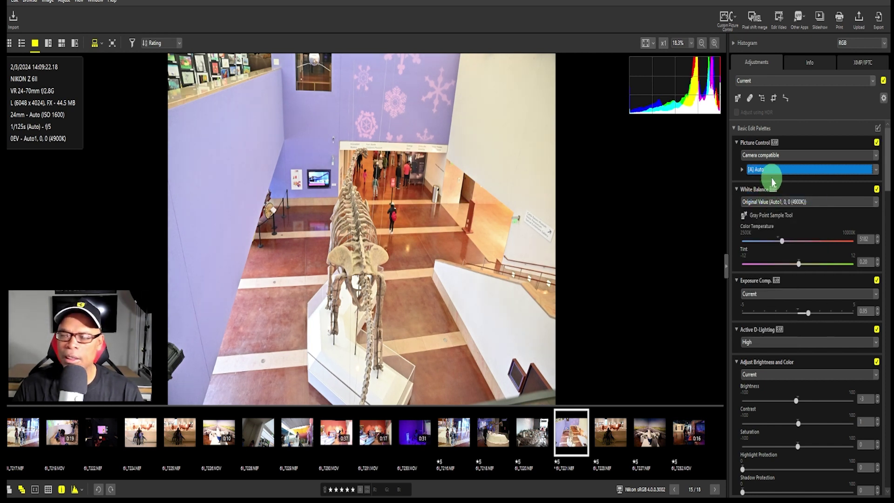
click(771, 169)
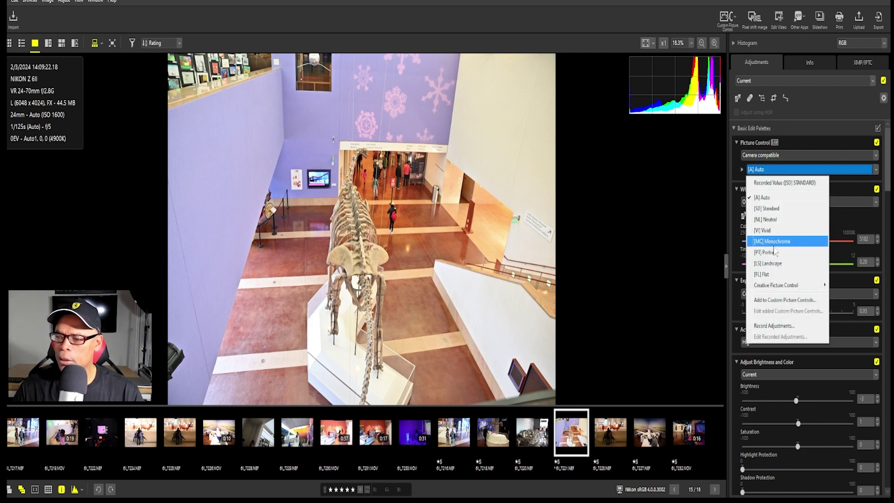
click(781, 209)
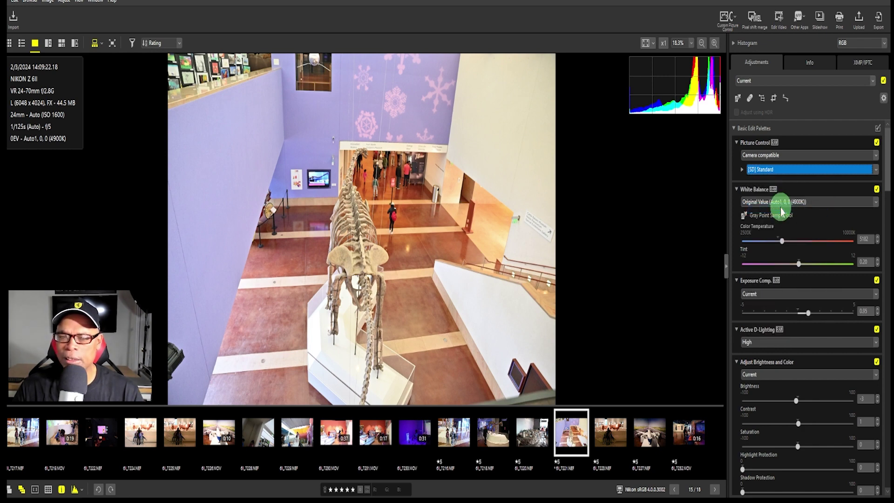
click(775, 170)
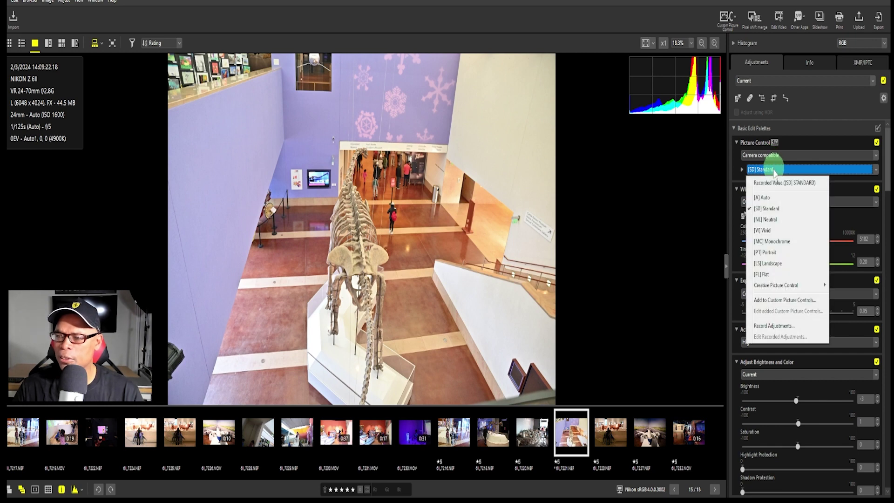
click(773, 223)
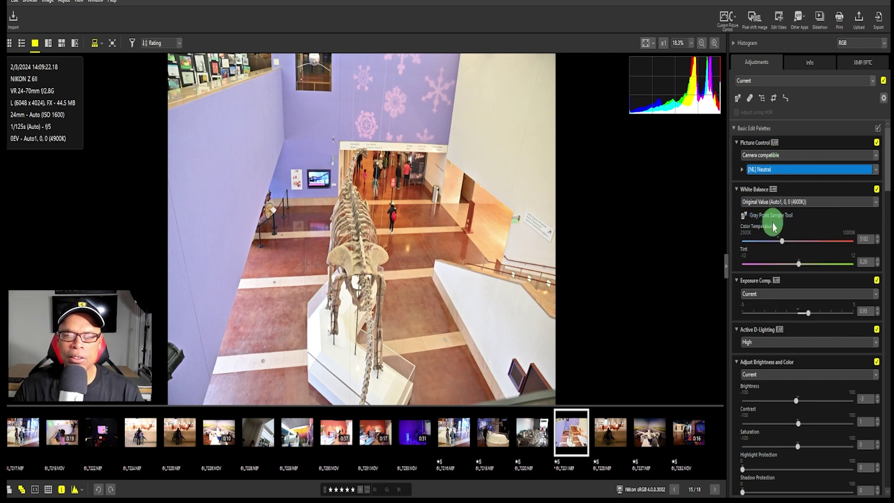
click(777, 171)
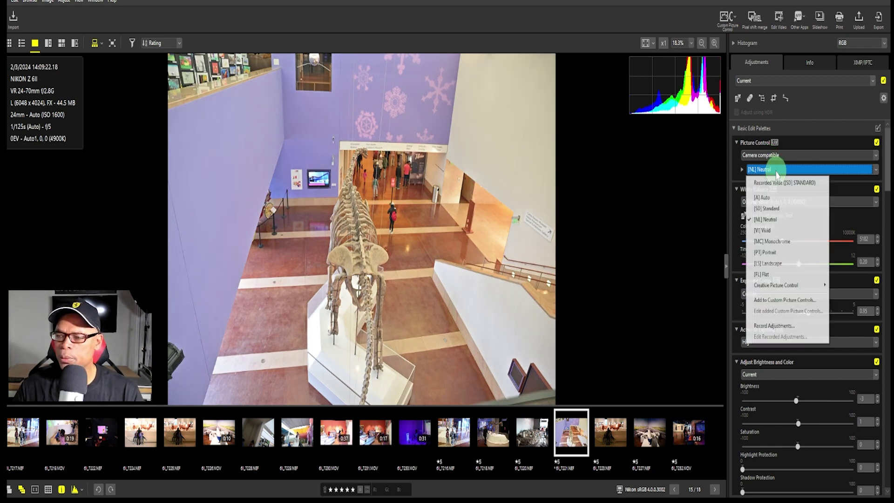
click(776, 232)
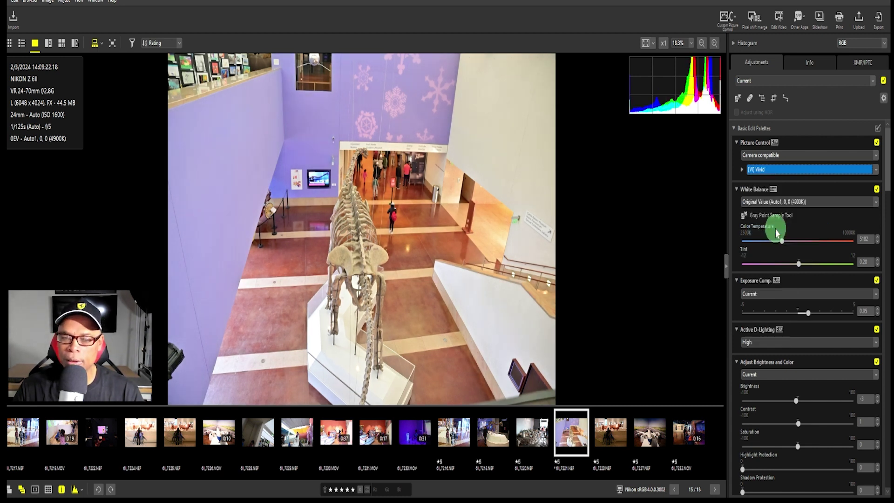
click(787, 176)
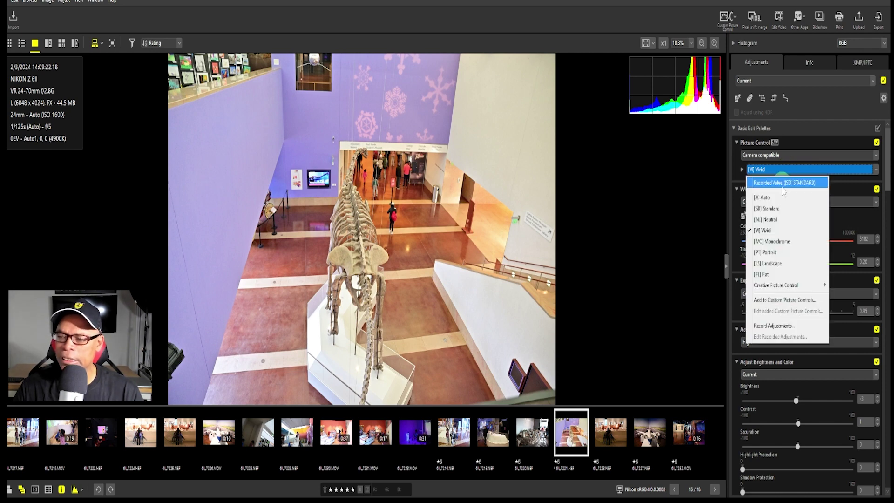
click(782, 242)
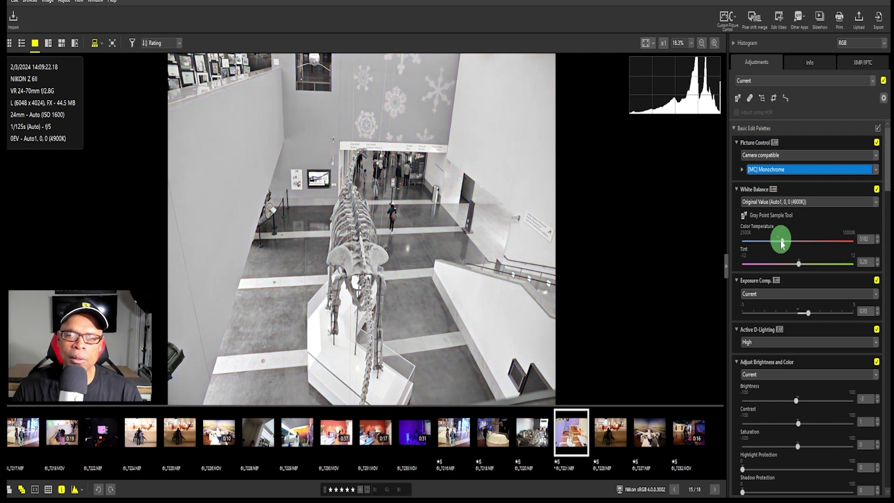
Apply the Landscape picture control to the dinosaur hall photo
click(787, 170)
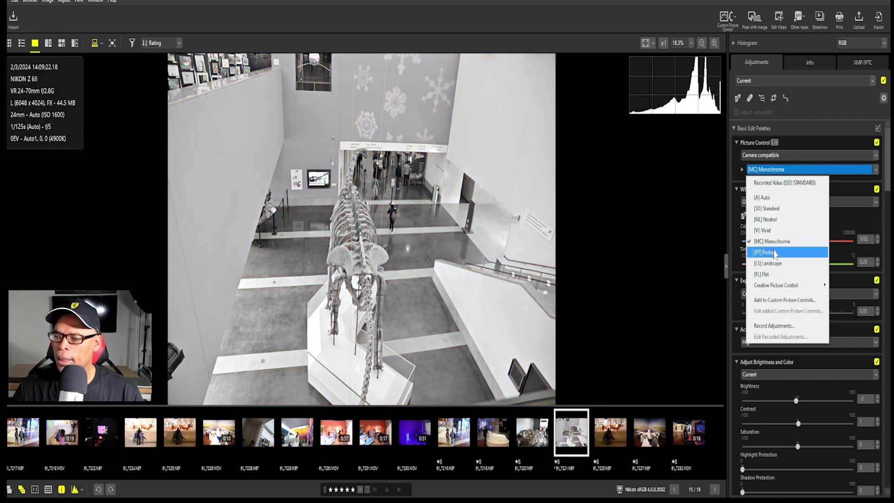
click(786, 264)
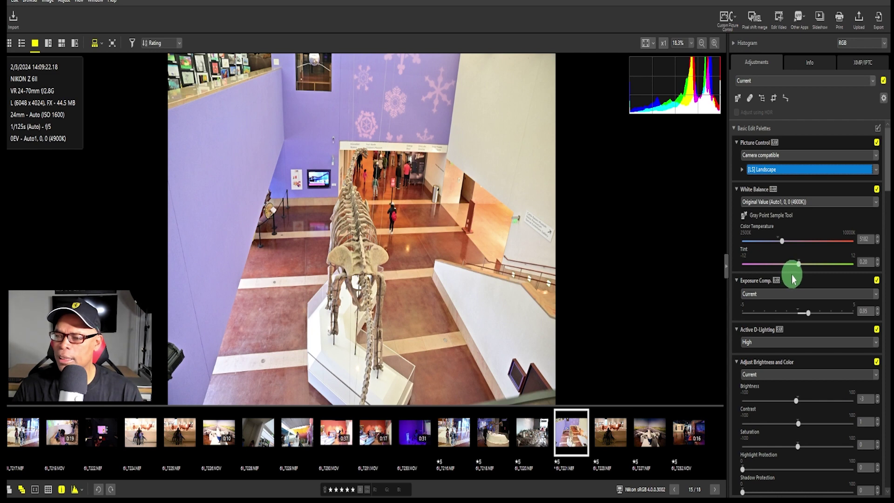
In the brightness and color adjustments, set saturation to 52, highlight protection to 10 and shadow protection to 57
scroll(793, 275, down, 5)
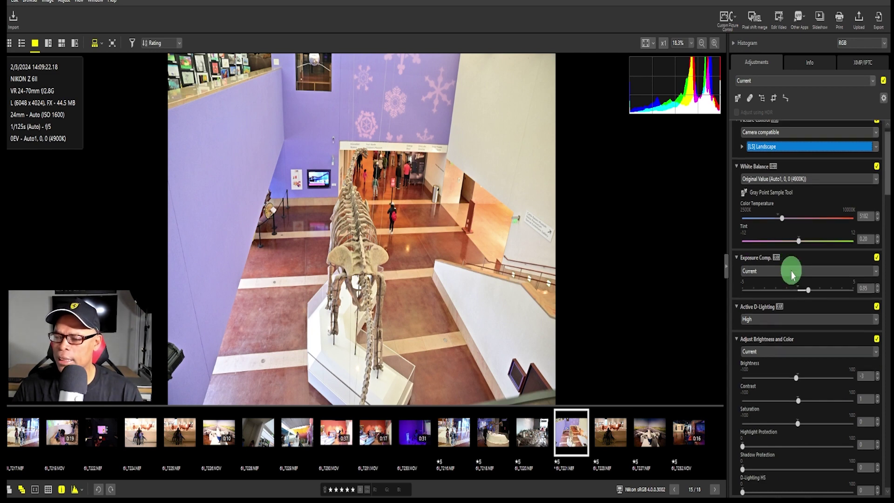
scroll(793, 275, down, 2)
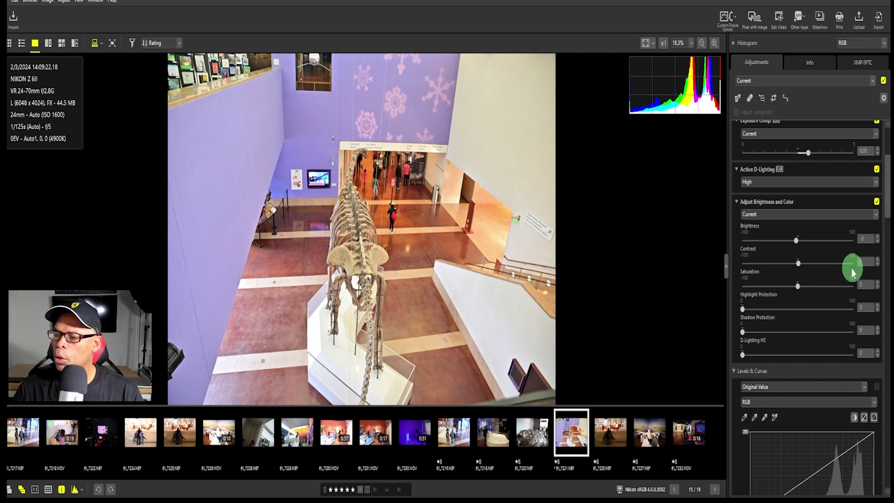
click(798, 286)
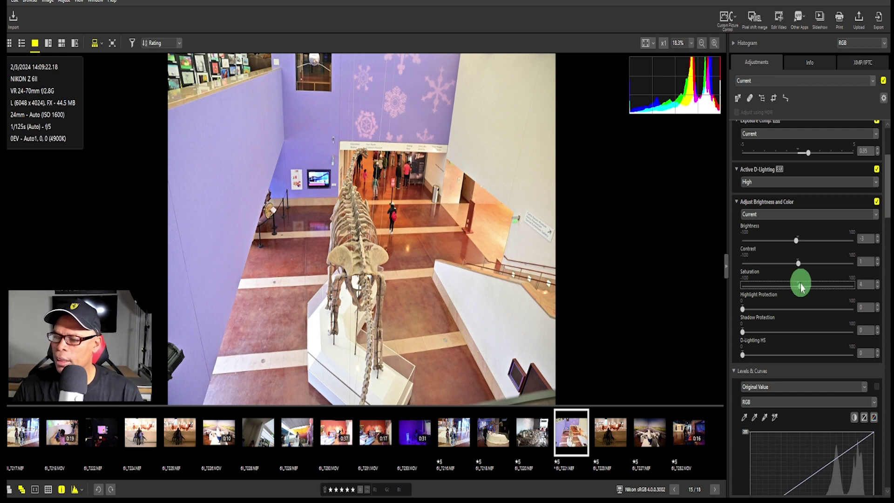
drag(803, 287, 818, 286)
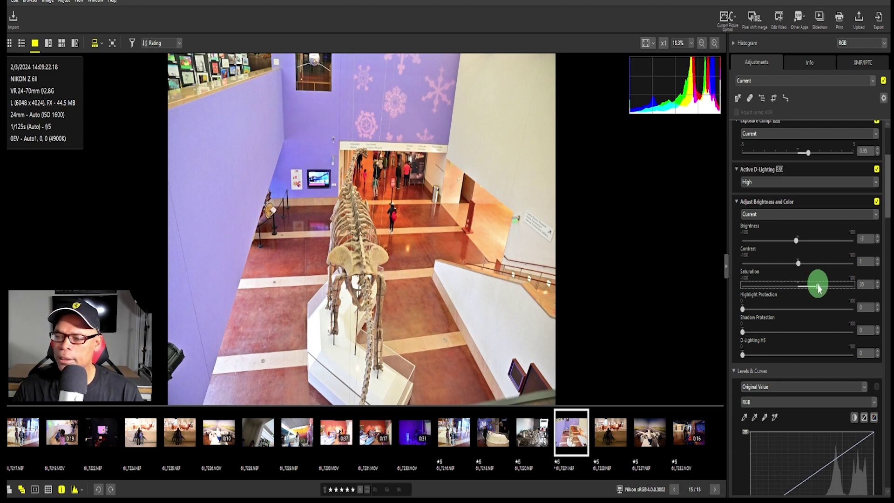
drag(823, 287, 827, 289)
drag(743, 308, 805, 329)
Compare the photo with the brightness and color adjustments off and on, leaving them enabled
scroll(776, 328, down, 5)
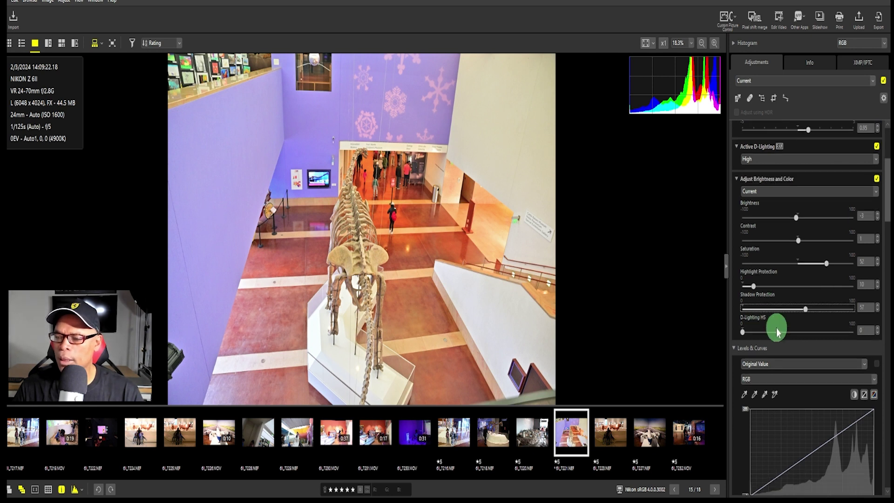
scroll(777, 330, down, 1)
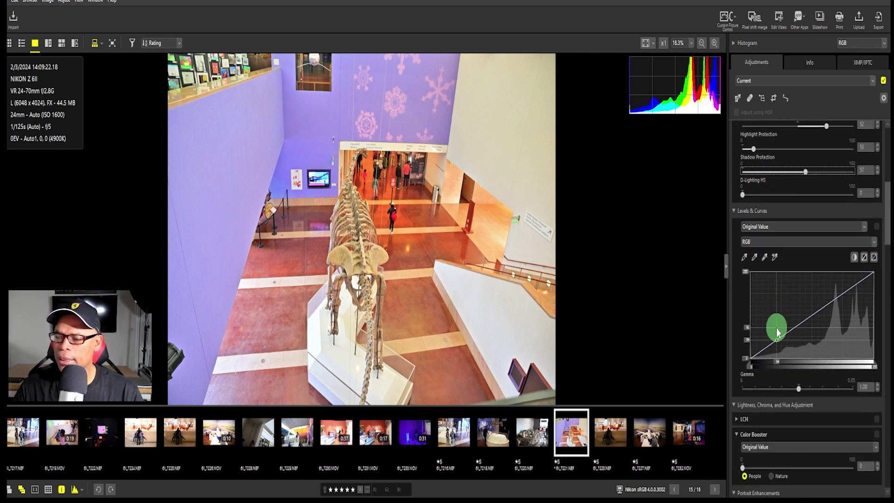
scroll(776, 332, down, 1)
drag(776, 326, 775, 237)
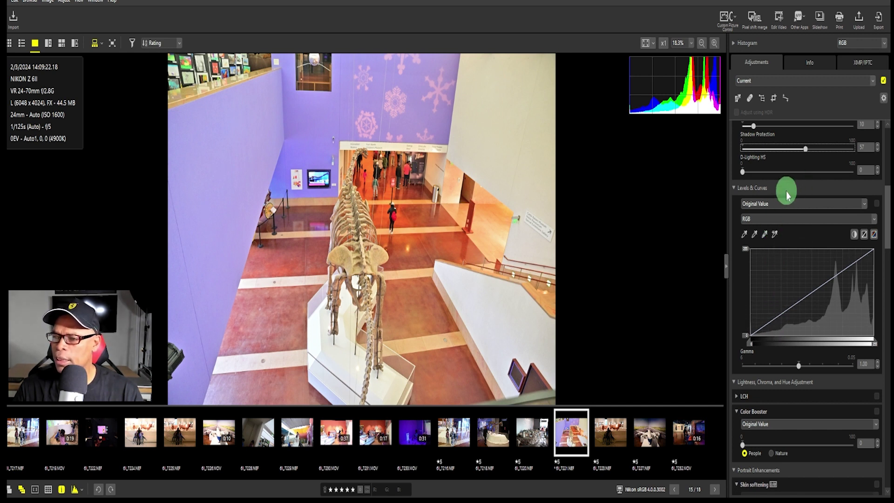
scroll(786, 198, up, 7)
scroll(786, 194, up, 2)
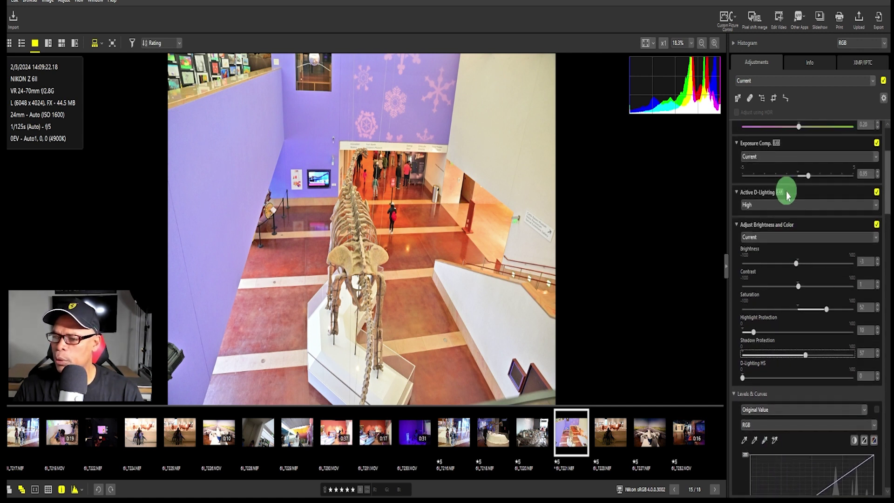
click(877, 226)
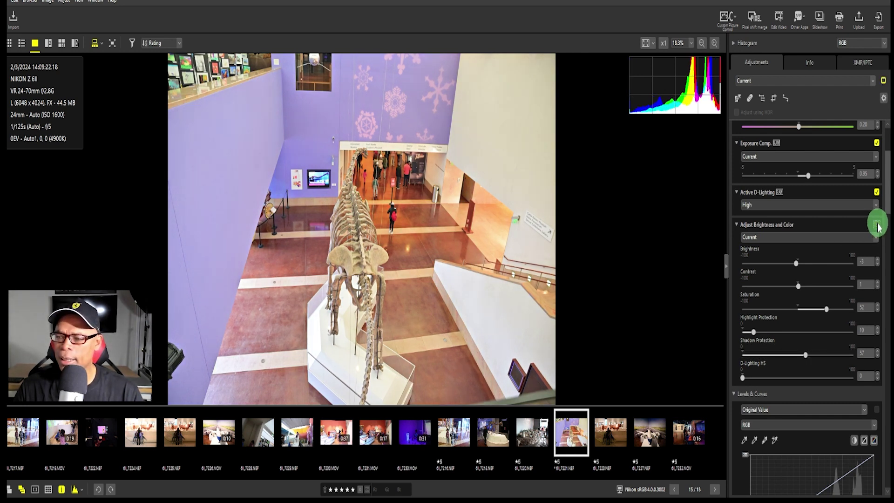
click(877, 224)
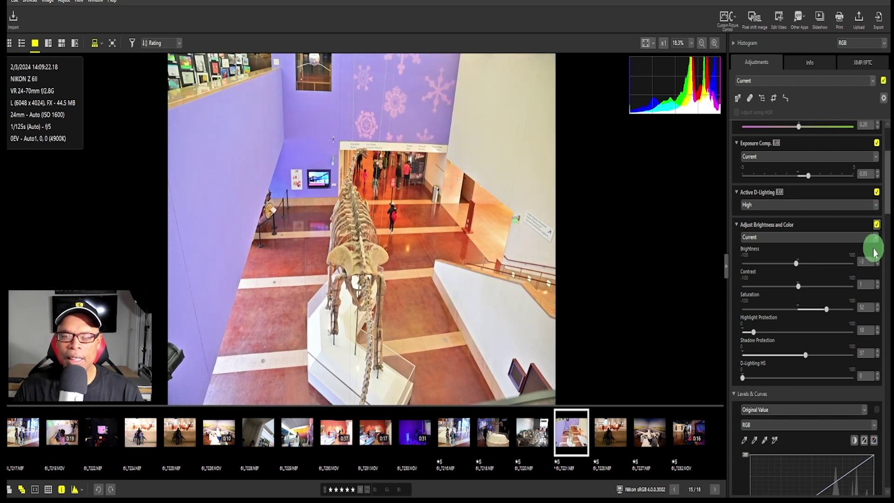
Try sampling black points from the purple wall and the white wall in Levels & Curves, and disable that adjustment
scroll(831, 248, down, 5)
scroll(830, 248, down, 6)
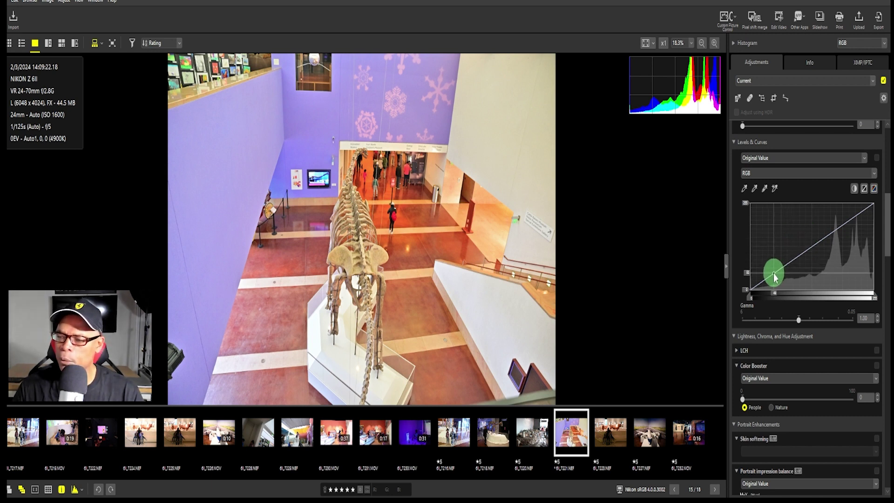
click(772, 274)
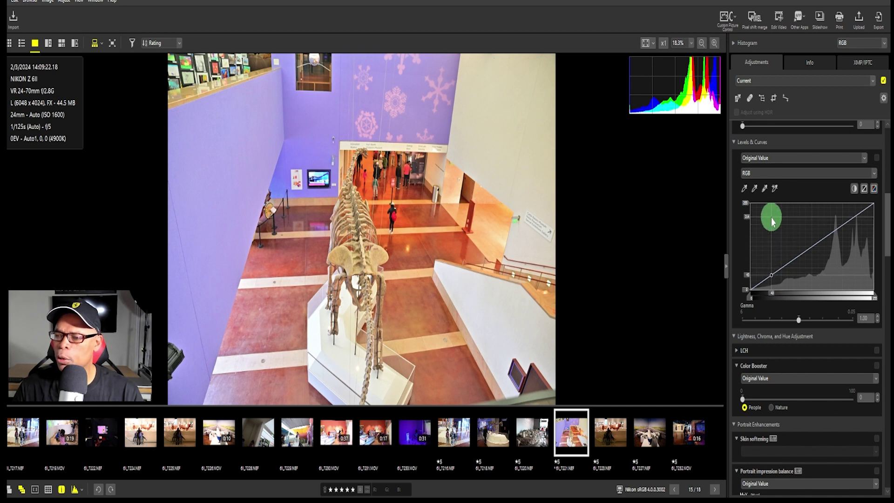
click(745, 188)
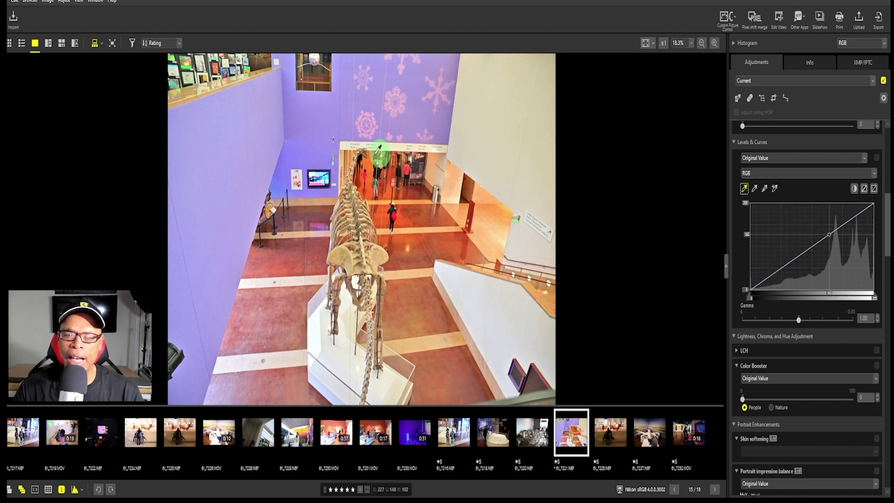
click(335, 110)
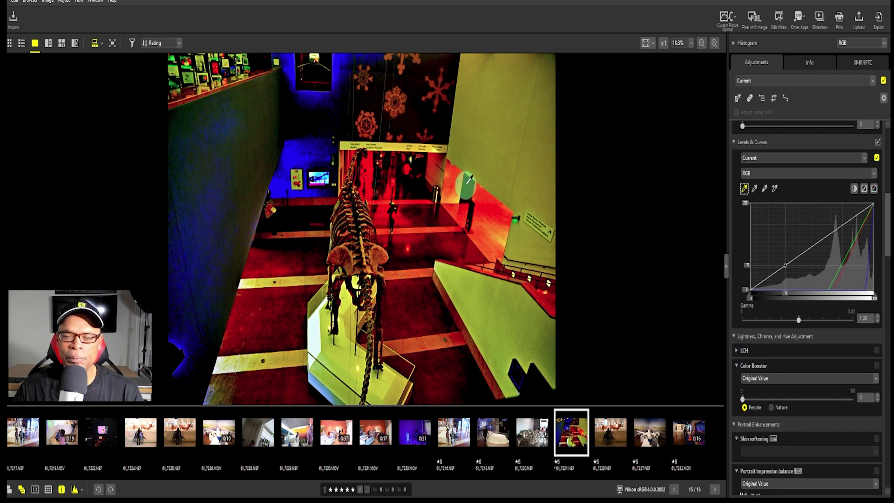
click(495, 139)
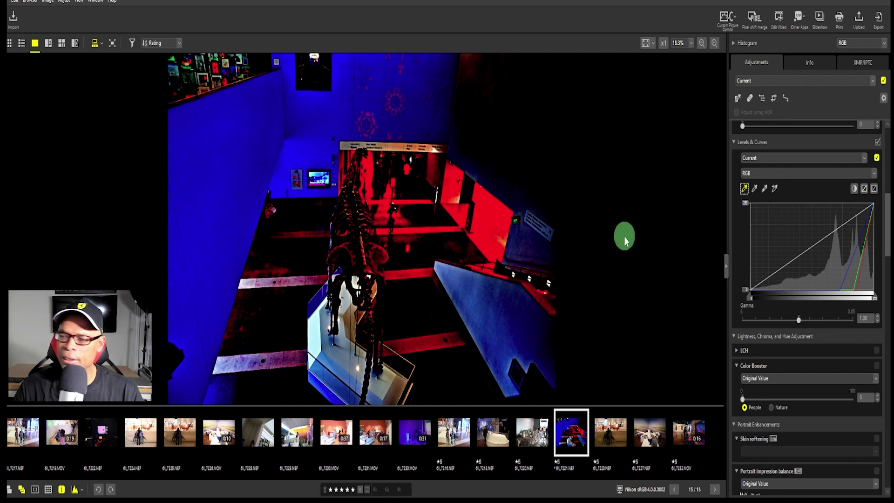
click(876, 157)
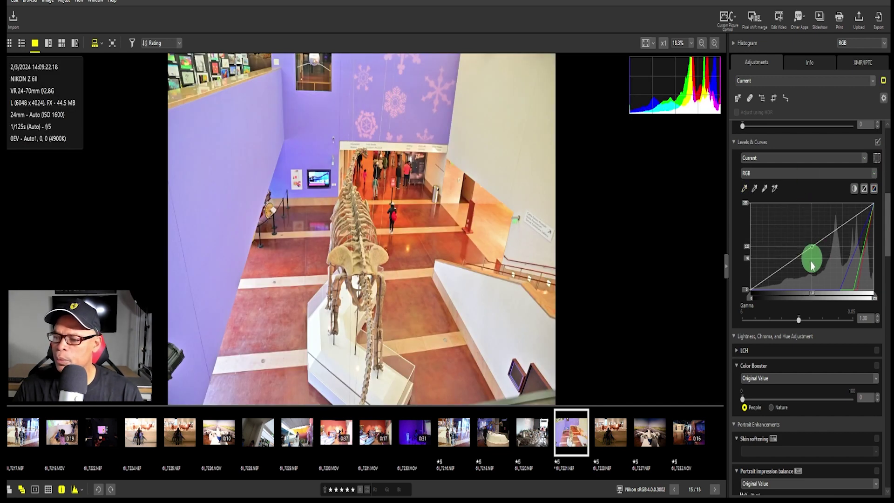
Raise the chroma of the red tones slightly on the LCH curve in Lightness, Chroma, and Hue Adjustment
scroll(755, 347, down, 1)
scroll(755, 347, down, 3)
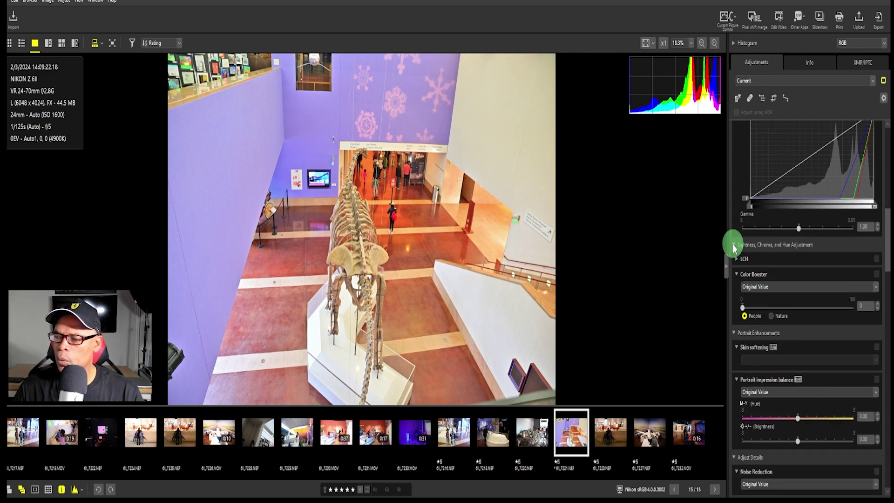
click(734, 245)
click(734, 245)
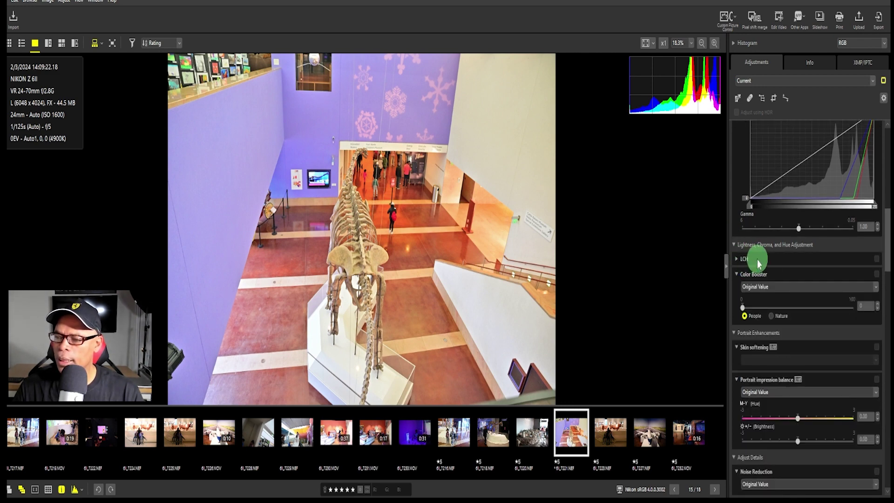
click(737, 259)
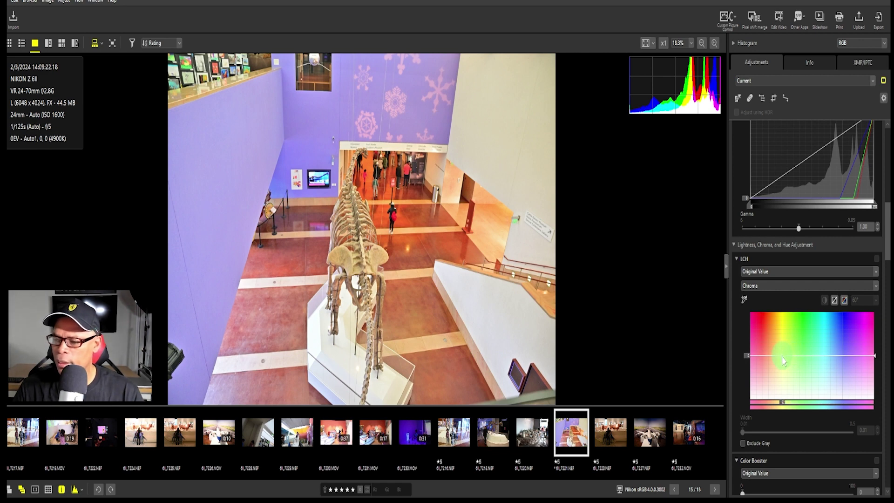
mouse_move(782, 356)
mouse_down()
mouse_move(782, 329)
mouse_move(785, 366)
mouse_move(764, 329)
mouse_move(762, 372)
mouse_move(764, 328)
mouse_move(765, 350)
mouse_up()
Raise the magenta tones strongly on the LCH chroma curve with a width of 0.42, and set Color Booster to 36 for People
scroll(786, 366, down, 3)
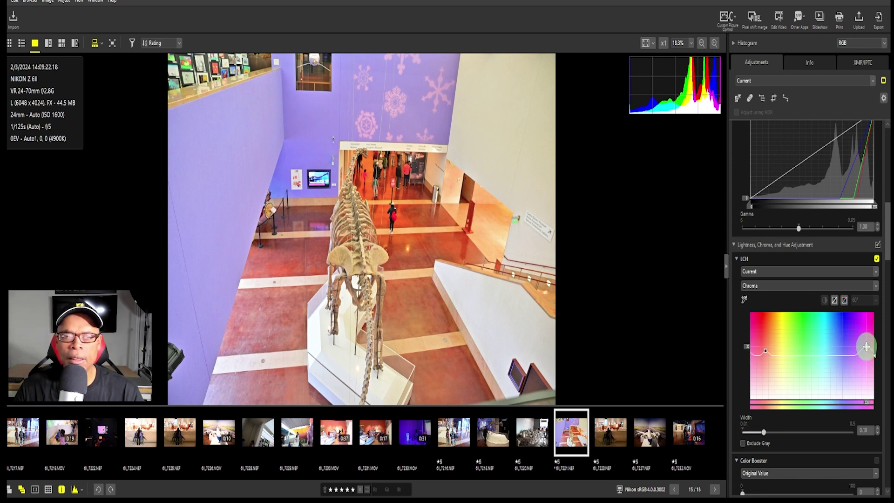
mouse_move(866, 340)
mouse_down()
mouse_move(861, 329)
mouse_move(852, 354)
mouse_move(838, 329)
mouse_move(835, 359)
mouse_move(859, 359)
mouse_up()
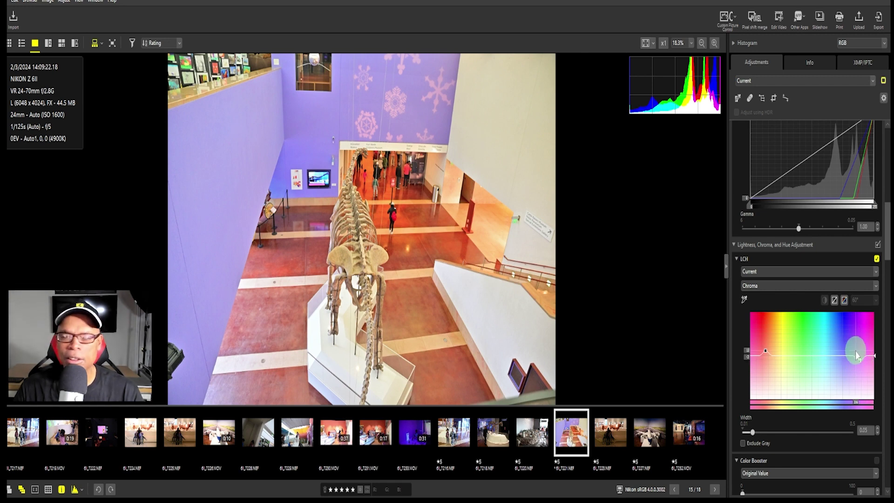
drag(859, 360, 861, 321)
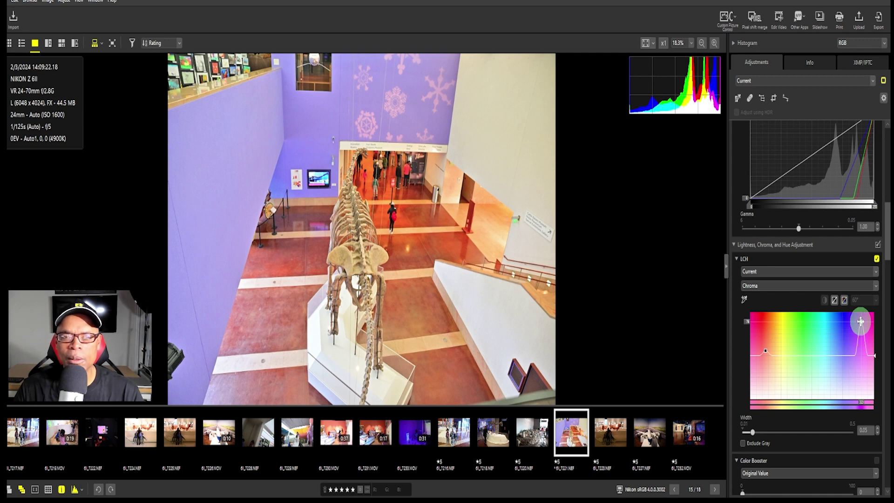
scroll(826, 342, down, 4)
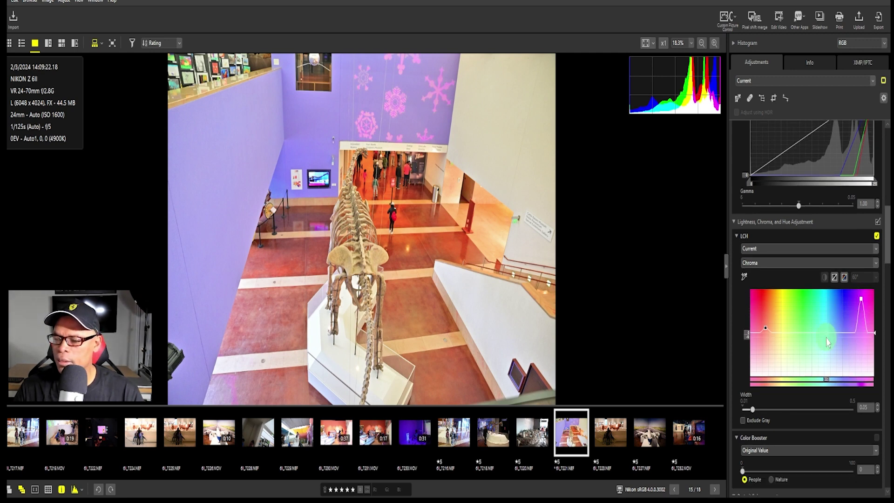
drag(764, 278, 836, 277)
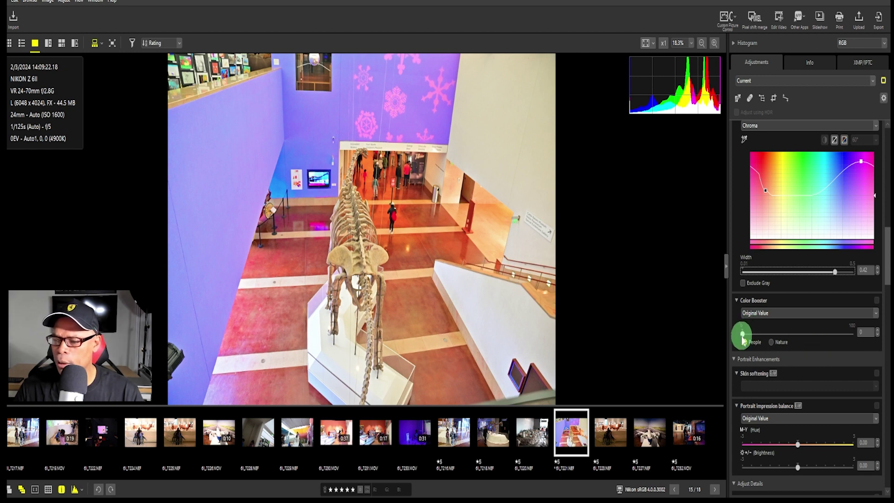
drag(744, 334, 791, 332)
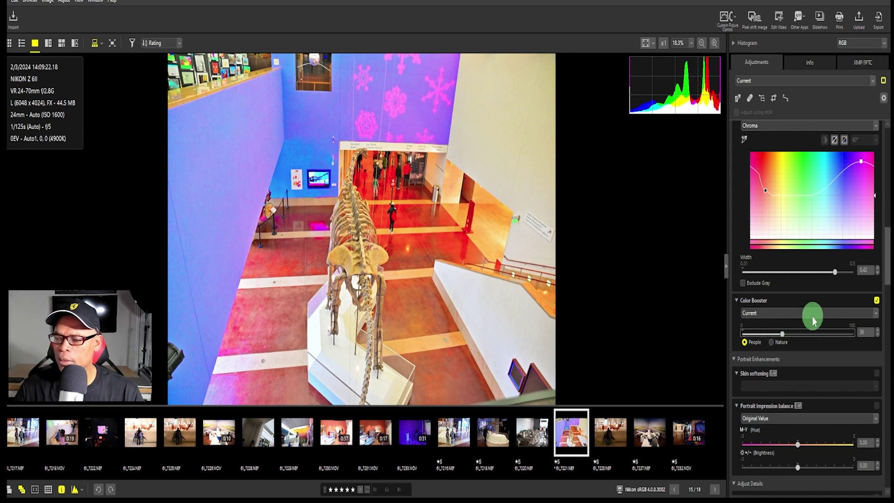
Magnify the dinosaur skeleton to 100% and enable noise reduction at Low strength
scroll(814, 321, down, 1)
scroll(812, 321, down, 1)
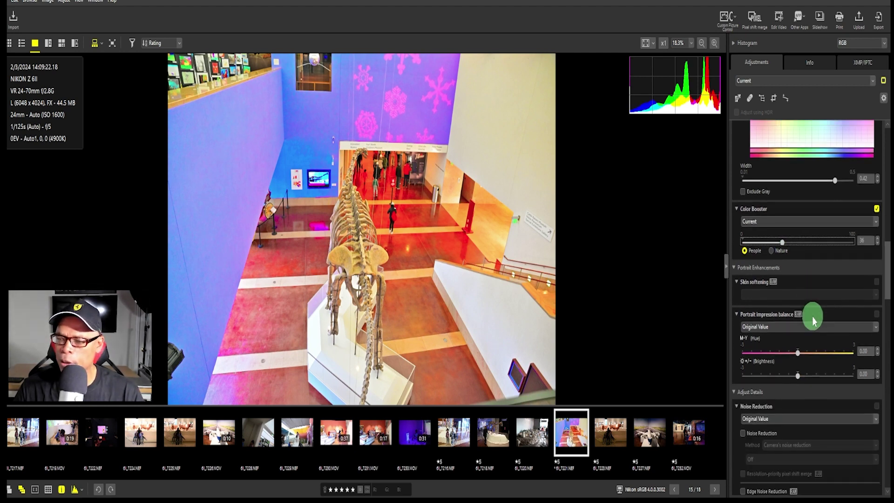
scroll(812, 317, down, 1)
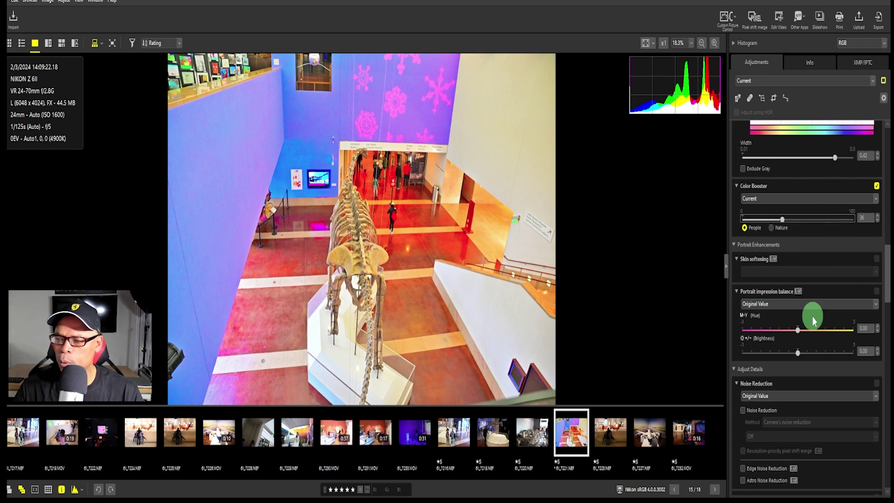
scroll(811, 317, down, 1)
scroll(811, 317, down, 4)
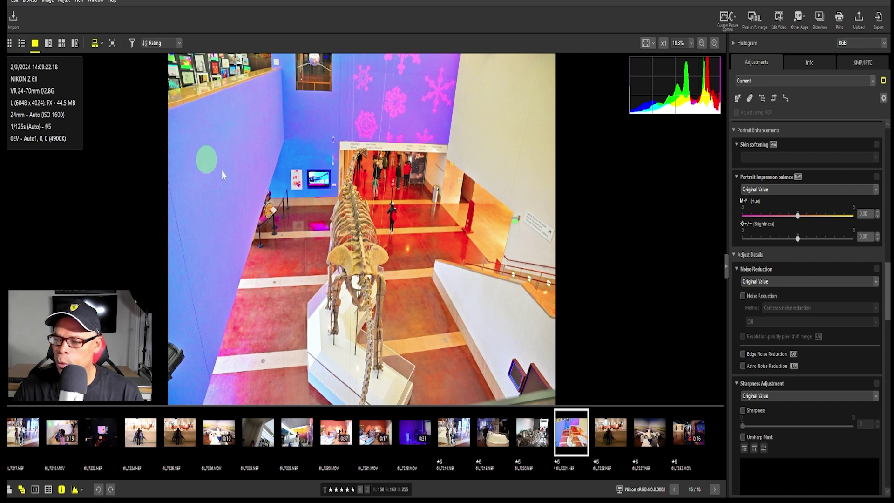
click(360, 219)
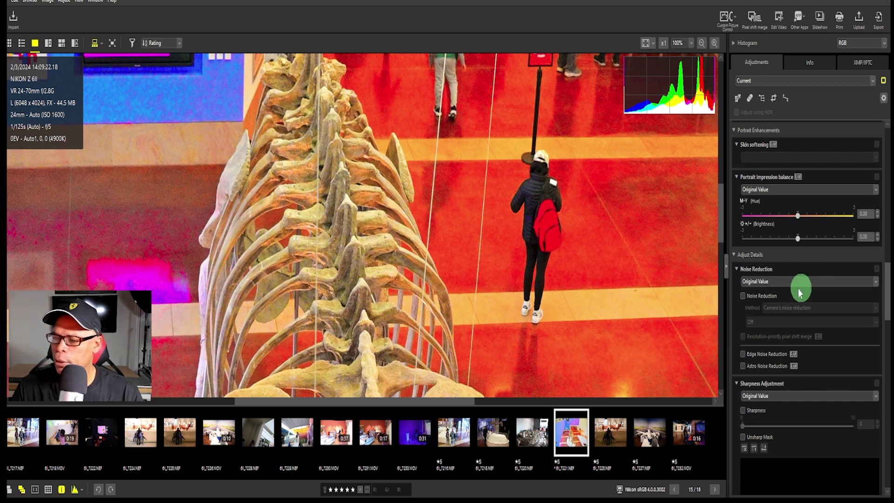
click(743, 296)
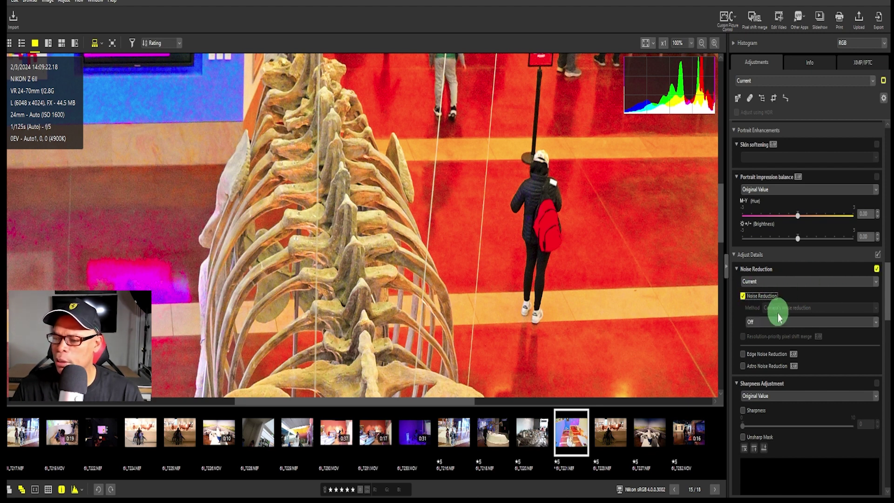
click(870, 319)
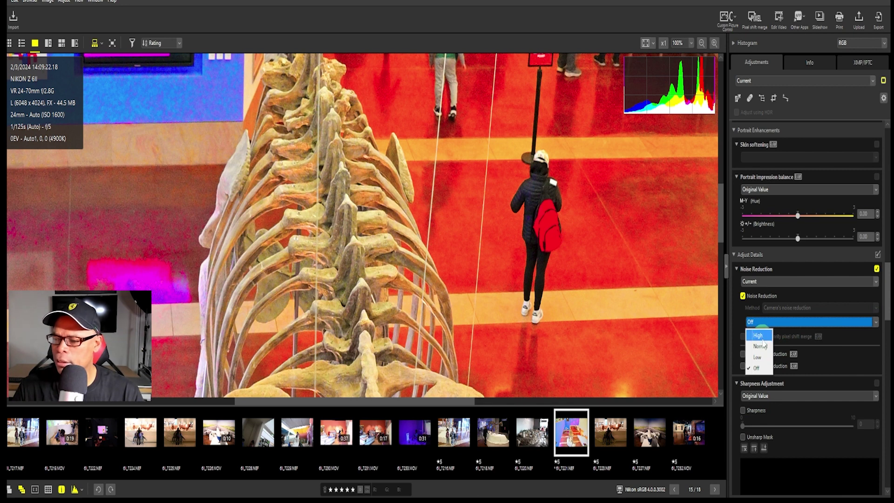
click(765, 357)
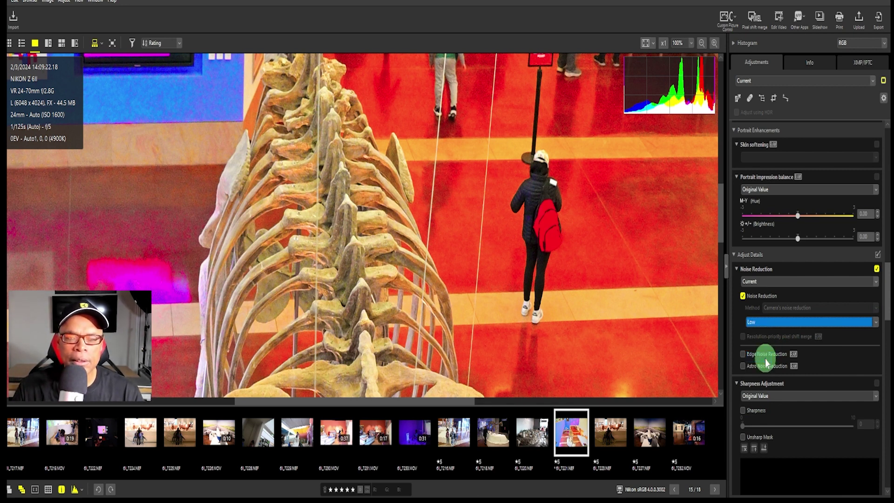
Raise noise reduction through Normal to High, and inspect the skeleton at 200% before returning to 100% magnification
click(760, 323)
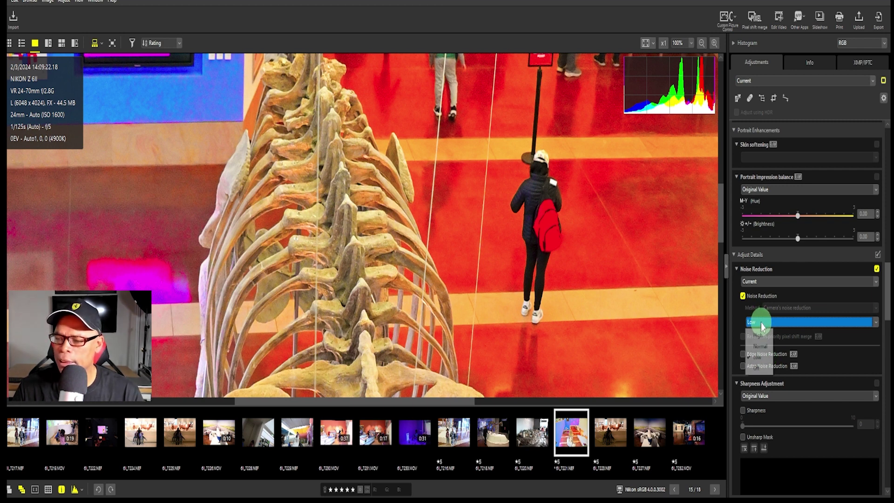
click(765, 347)
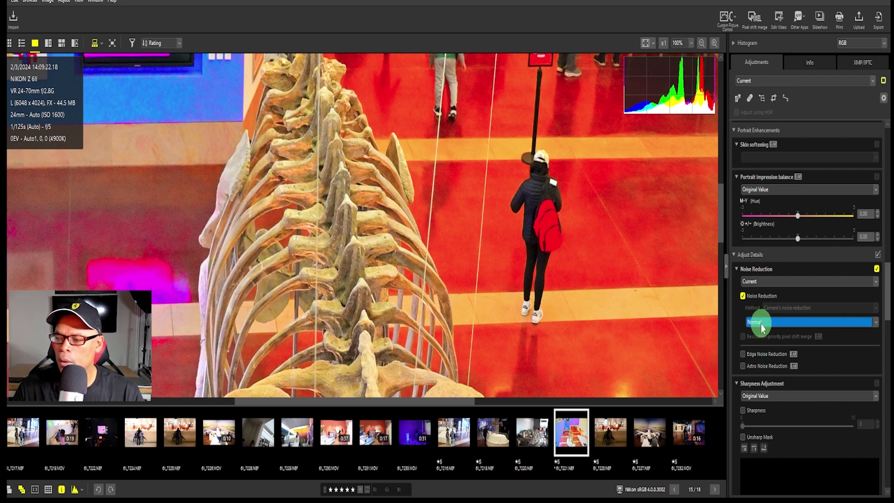
click(759, 321)
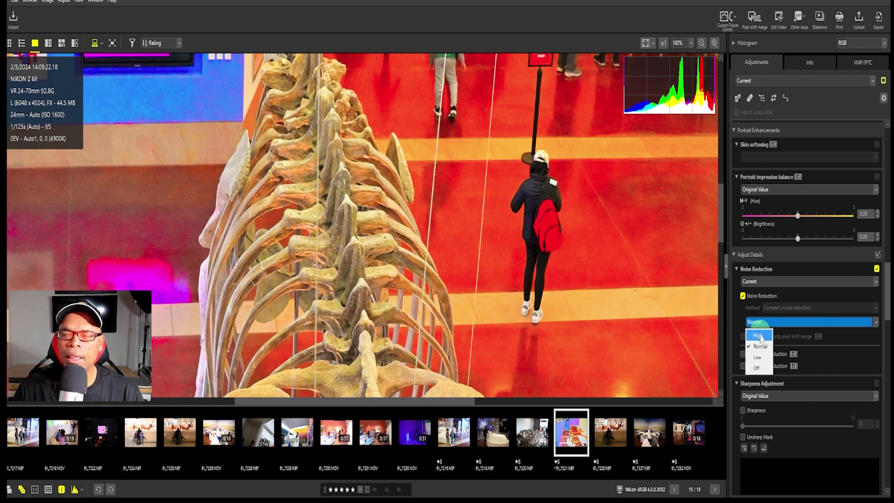
click(758, 335)
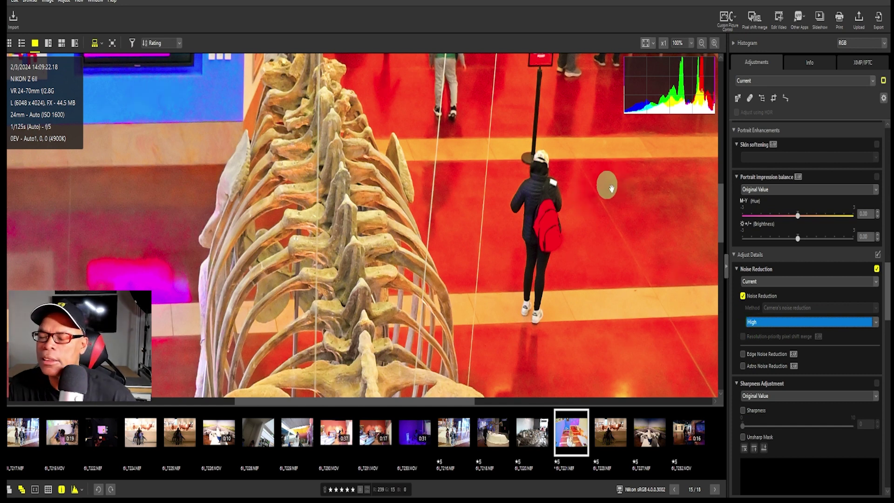
click(690, 43)
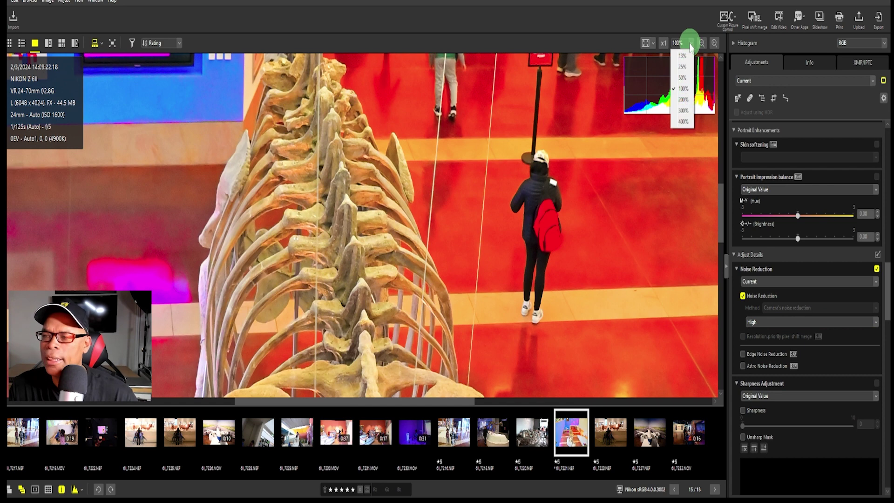
click(684, 102)
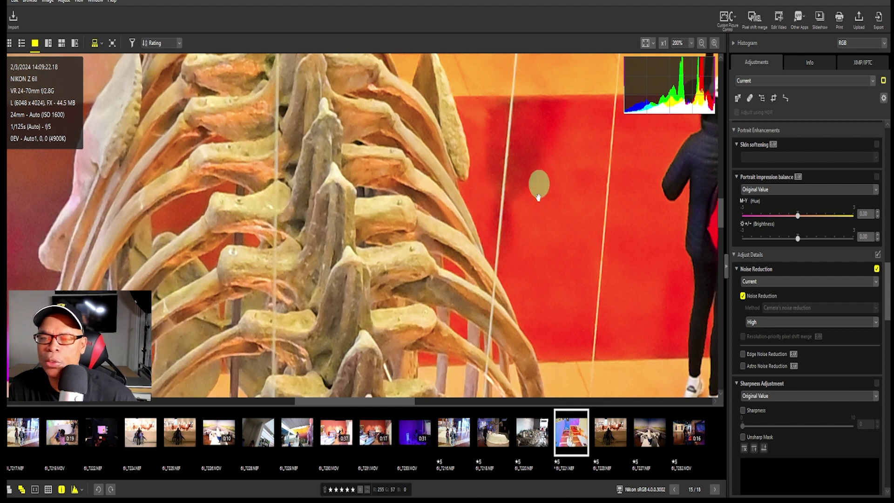
click(689, 42)
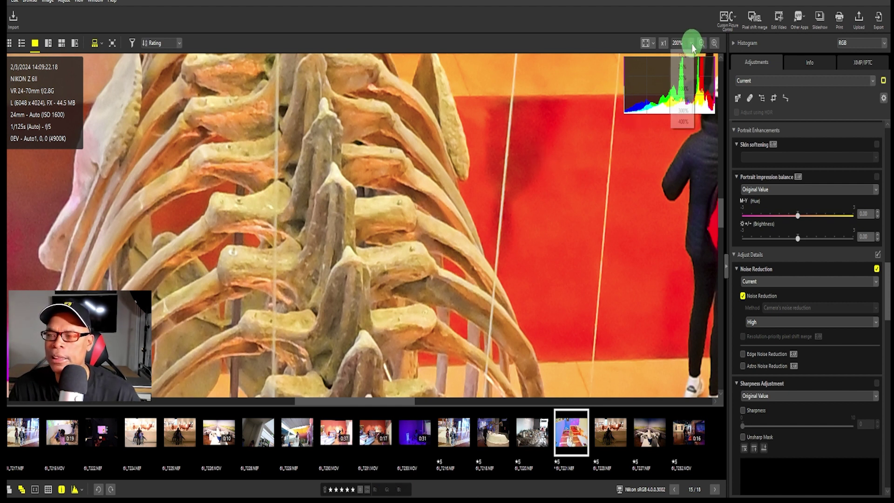
click(683, 89)
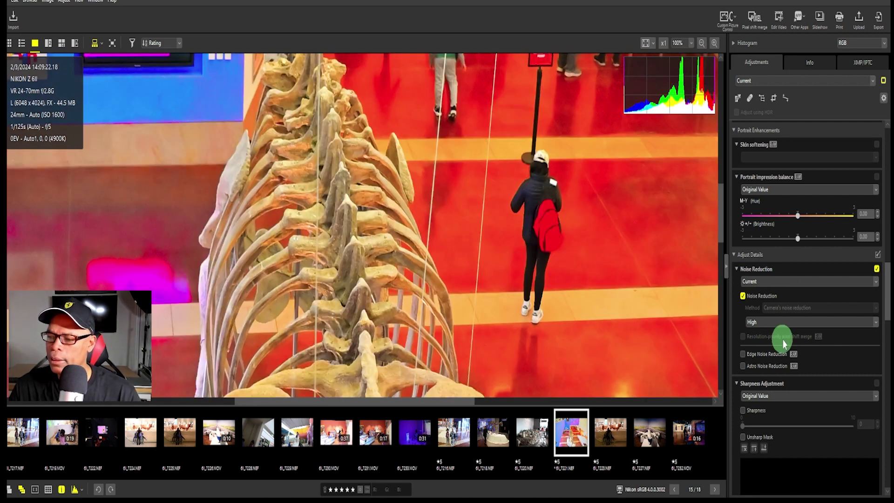
Try the edge noise reduction and astro noise reduction options, leaving both off
scroll(792, 331, down, 1)
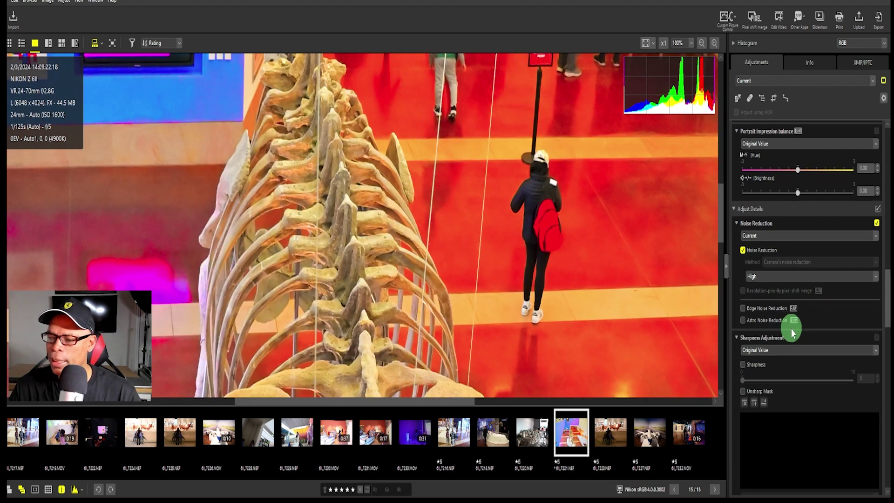
click(745, 311)
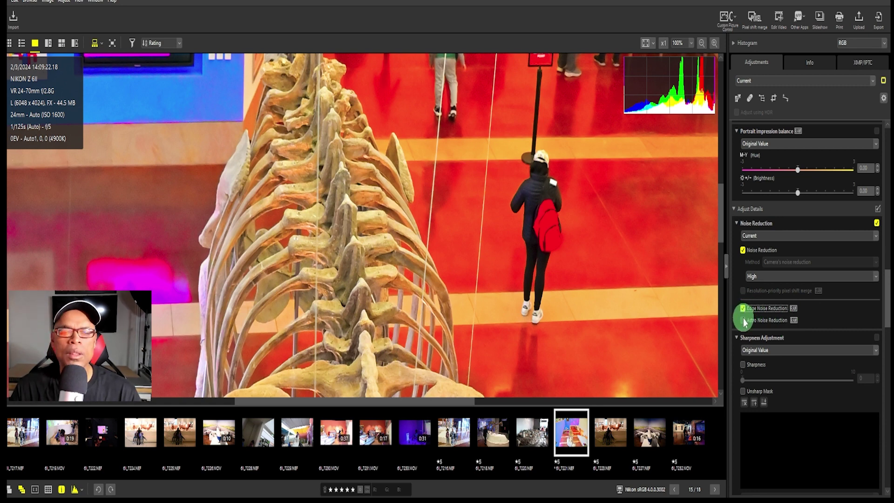
click(745, 322)
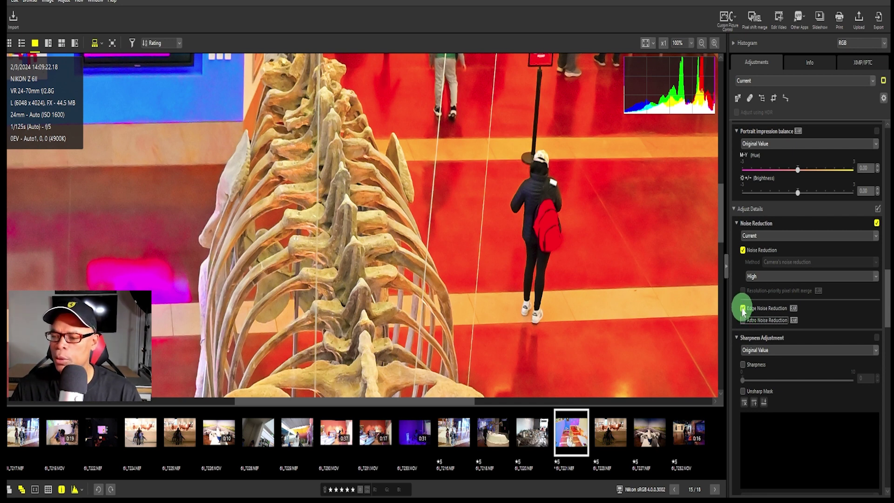
click(743, 308)
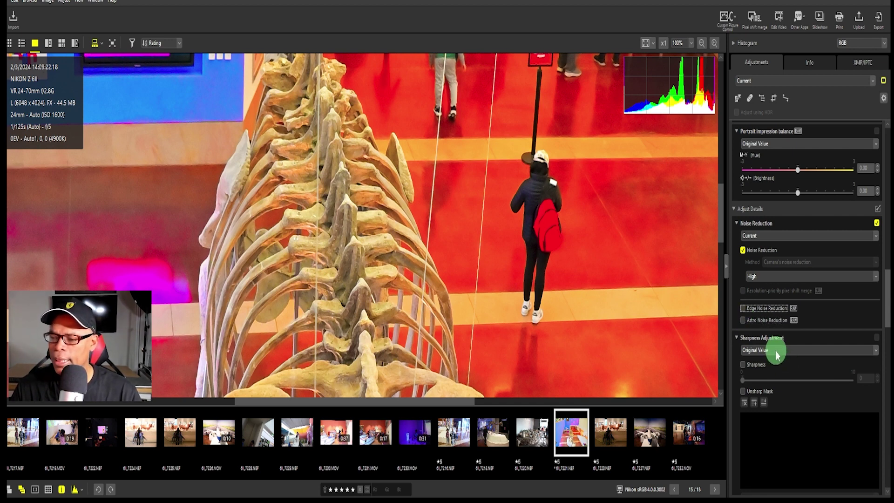
Enable the sharpness adjustment on the dinosaur hall photo and set sharpness to 6
click(743, 366)
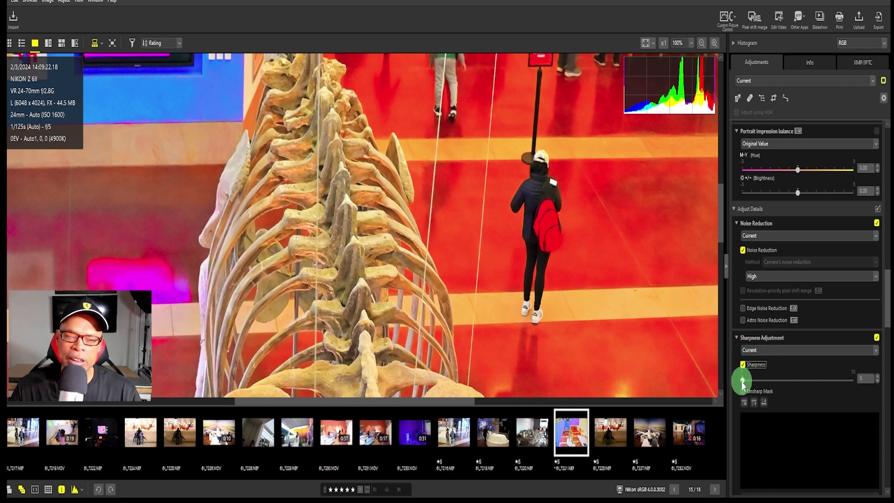
drag(742, 382, 785, 383)
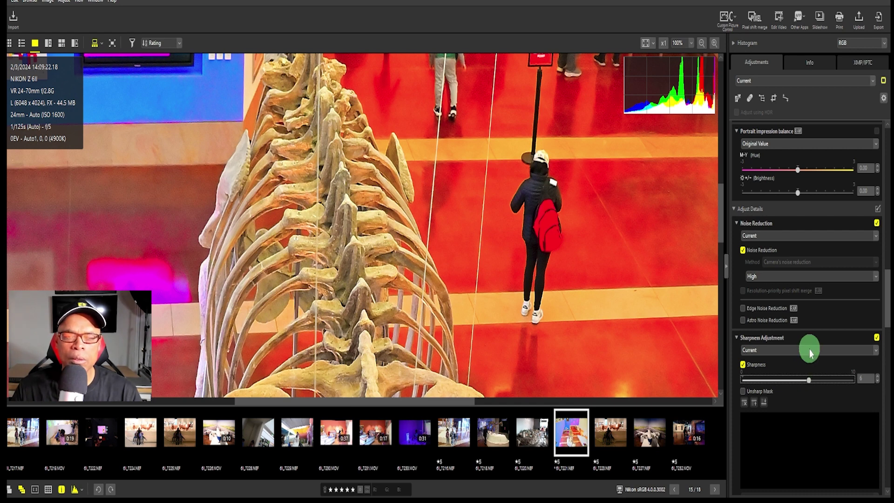
Look through the unsharp mask, retouch brush, color control point and crop settings
scroll(809, 352, down, 5)
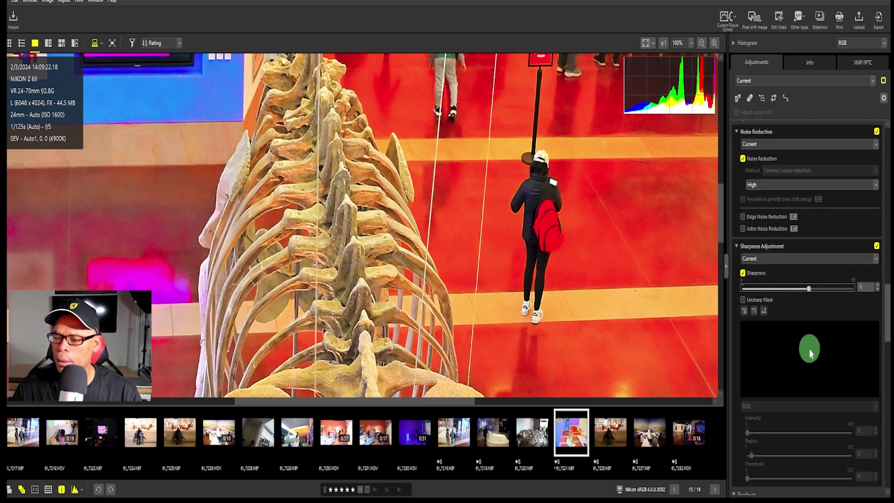
scroll(809, 353, down, 2)
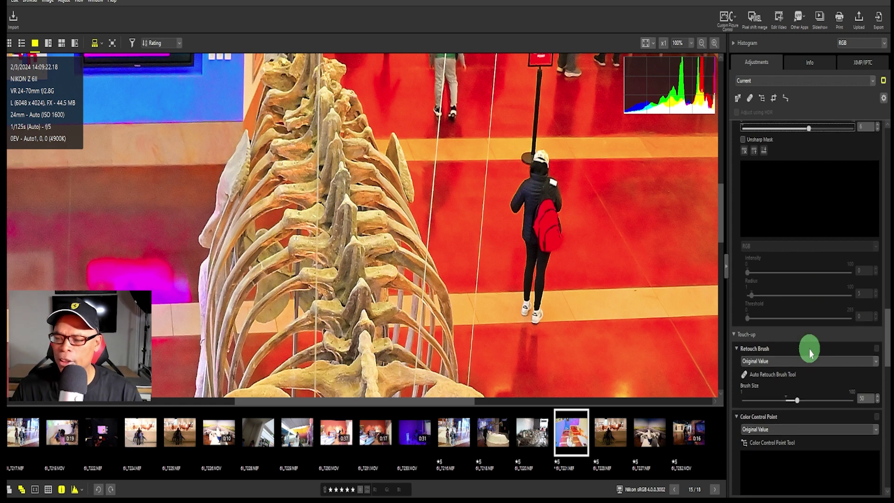
scroll(809, 352, down, 2)
scroll(809, 352, down, 1)
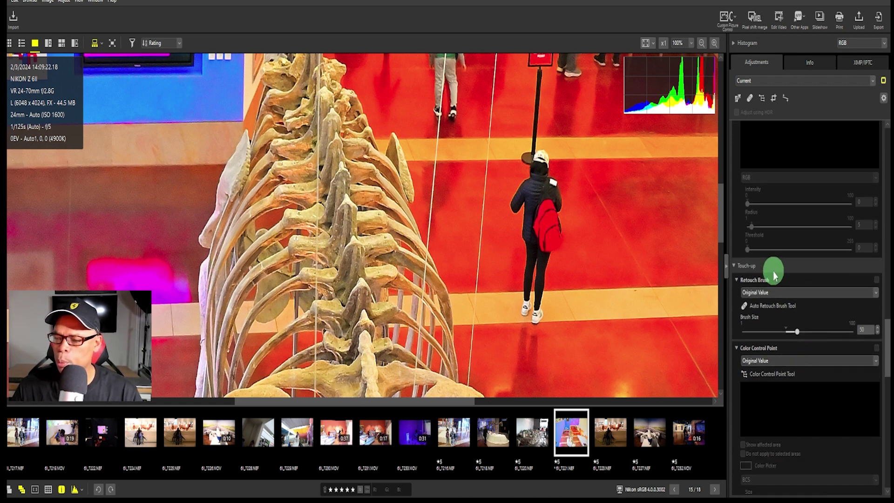
scroll(773, 272, down, 3)
scroll(774, 276, down, 3)
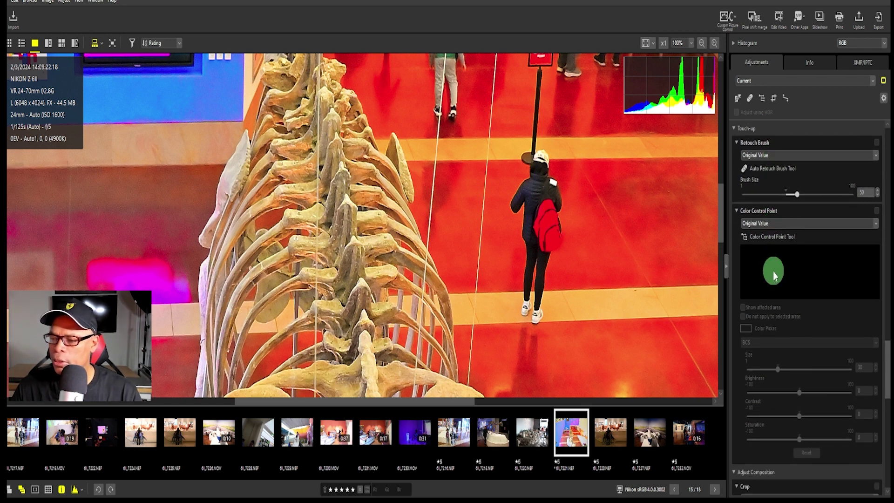
scroll(773, 272, down, 4)
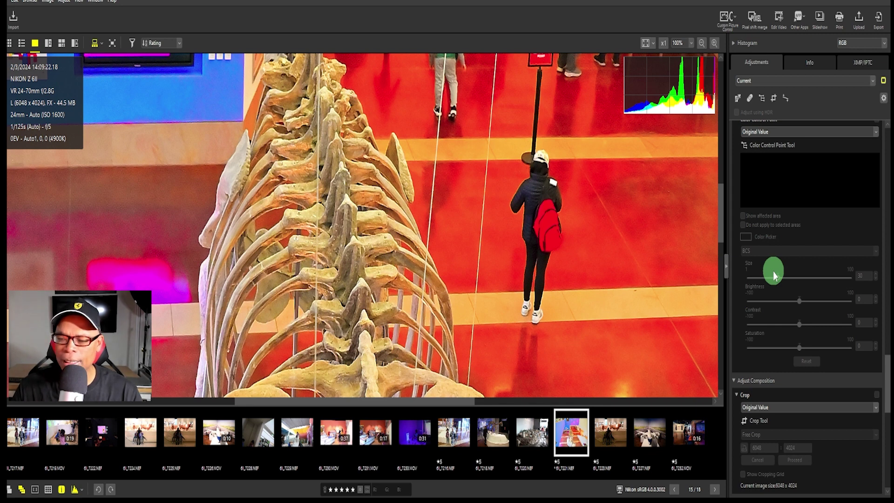
Crop the dinosaur hall photo with a free crop to a narrow vertical frame around the skeleton, about 1533 x 3156 pixels
scroll(772, 271, down, 4)
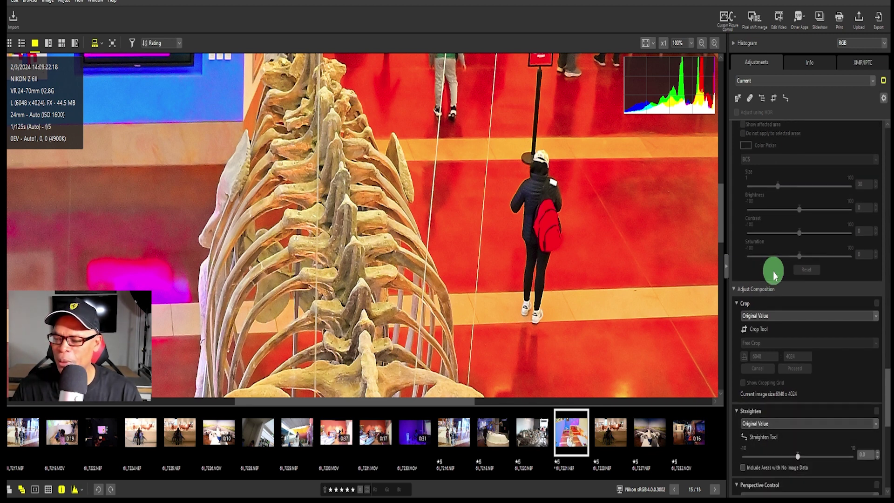
scroll(774, 276, down, 1)
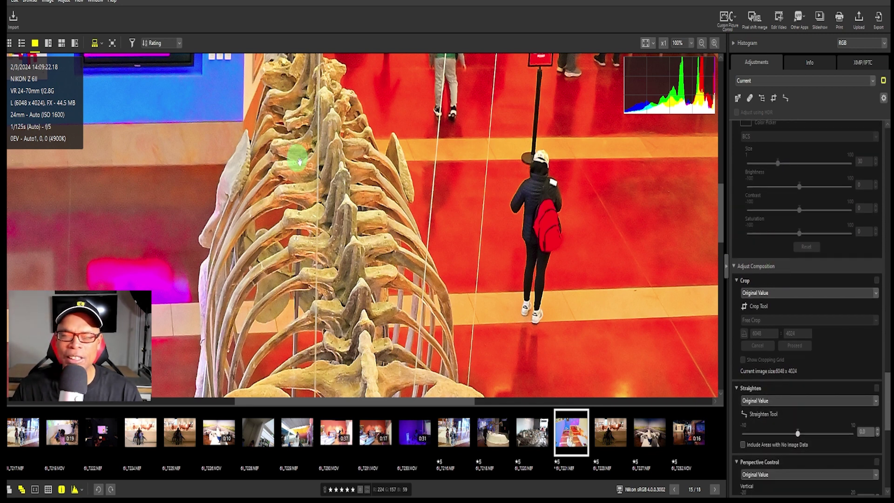
click(299, 162)
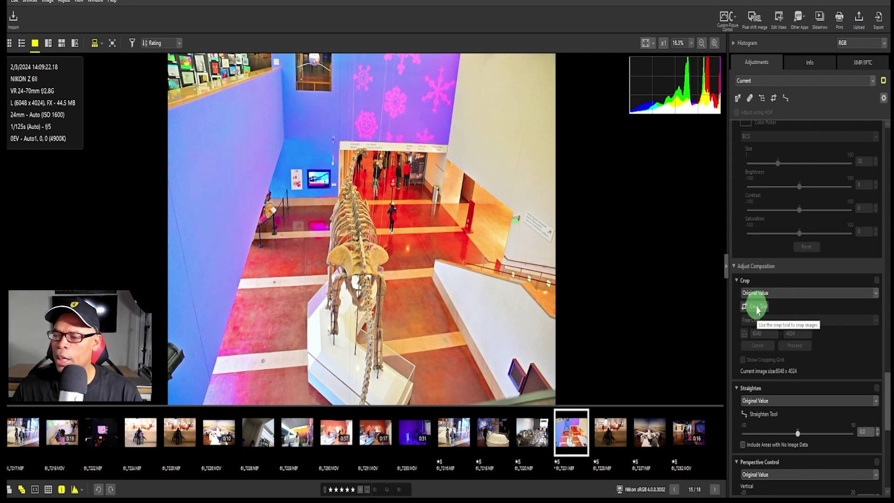
click(774, 99)
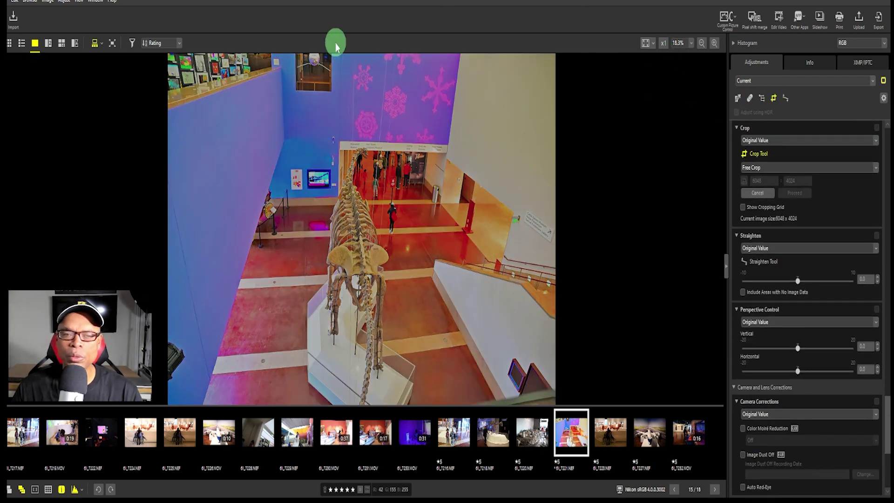
mouse_move(336, 46)
mouse_down()
mouse_move(298, 86)
mouse_move(315, 125)
mouse_move(327, 122)
mouse_move(405, 181)
mouse_move(413, 432)
mouse_up()
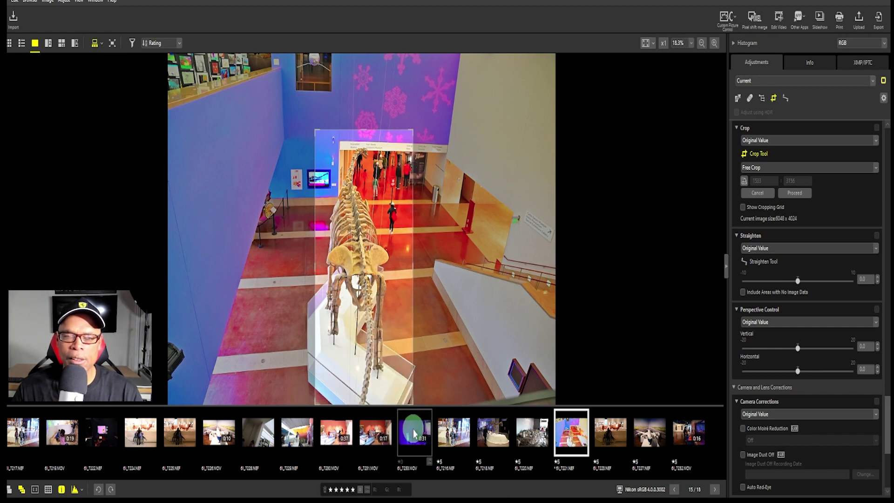
key(Return)
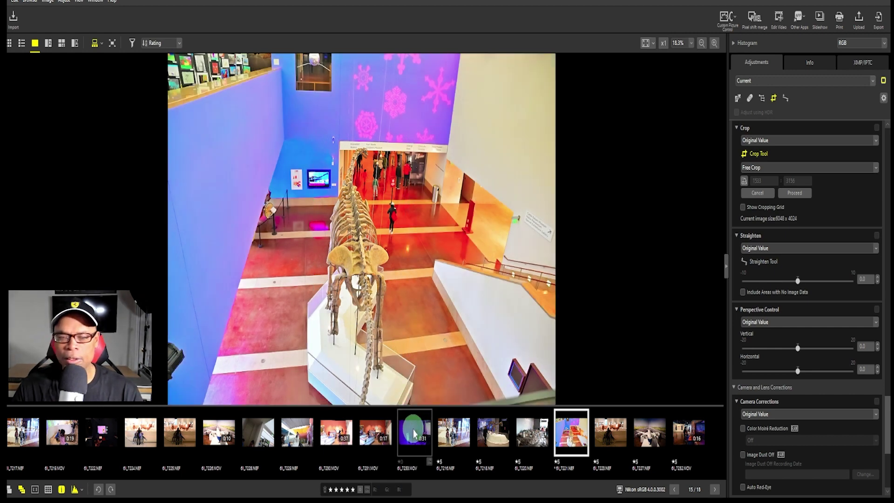
mouse_move(413, 433)
mouse_down()
mouse_move(354, 309)
mouse_move(349, 155)
mouse_move(325, 102)
mouse_up()
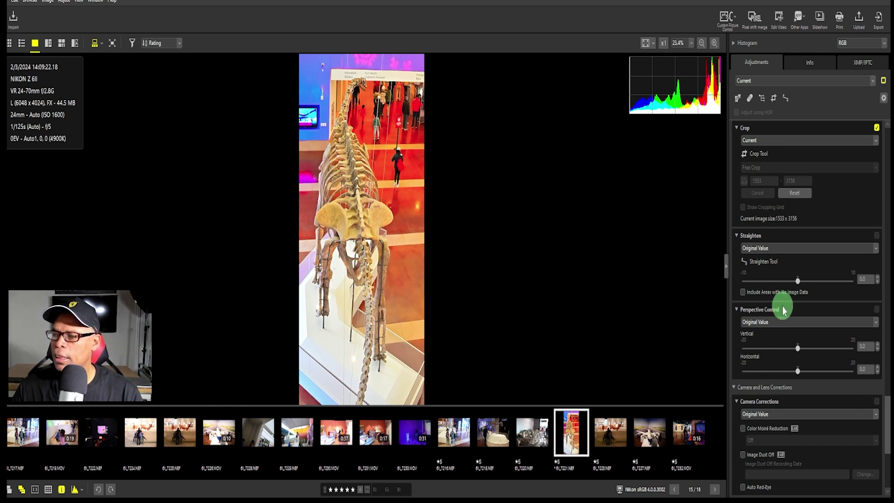
Toggle the crop off and on to compare the framing, leaving the crop disabled
click(877, 128)
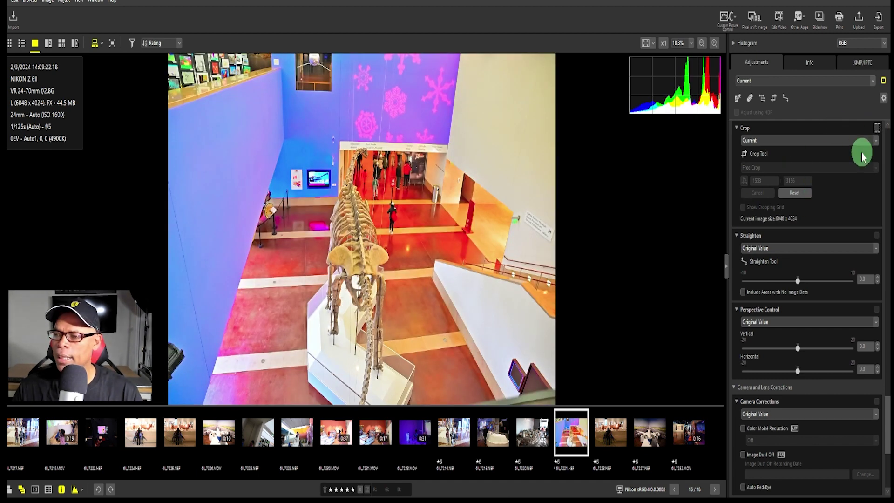
click(877, 128)
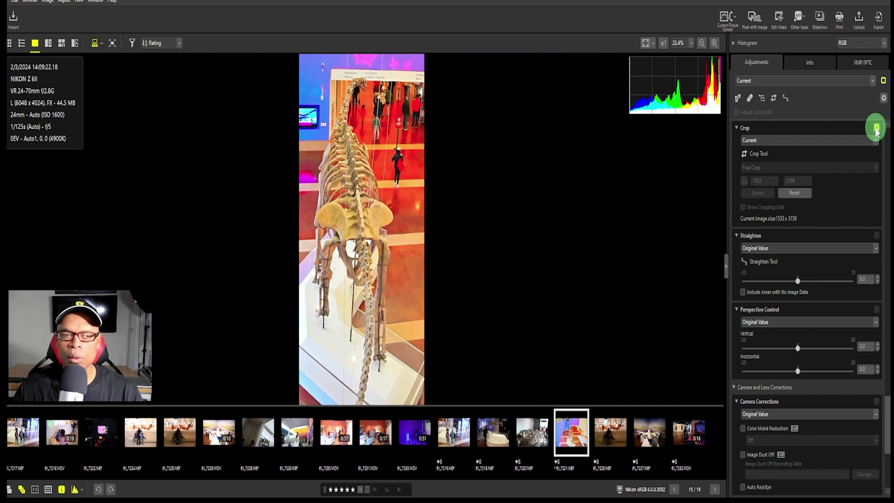
click(877, 128)
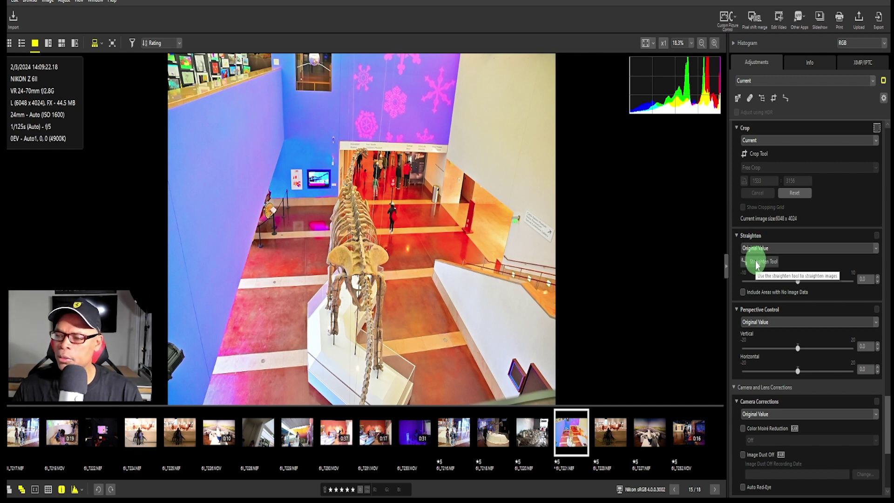
Try a strong vertical perspective correction of about 19.5, bring it back to 0.5 and disable perspective control
click(785, 102)
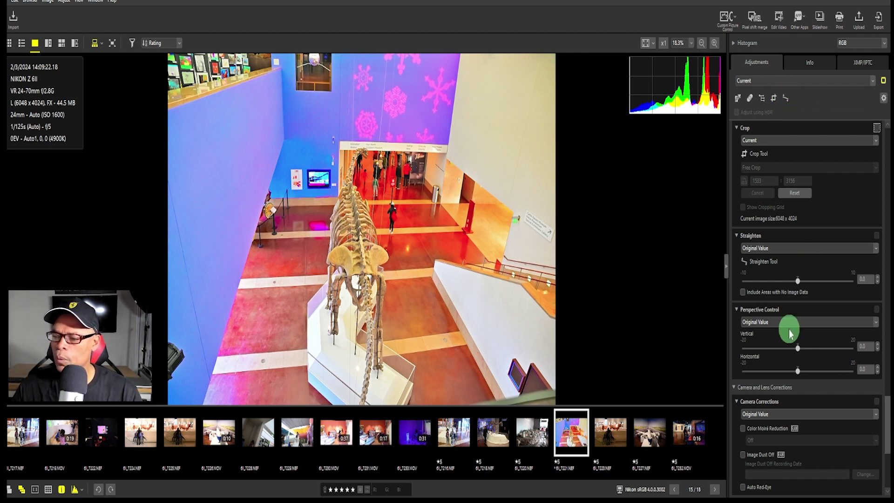
scroll(789, 332, down, 3)
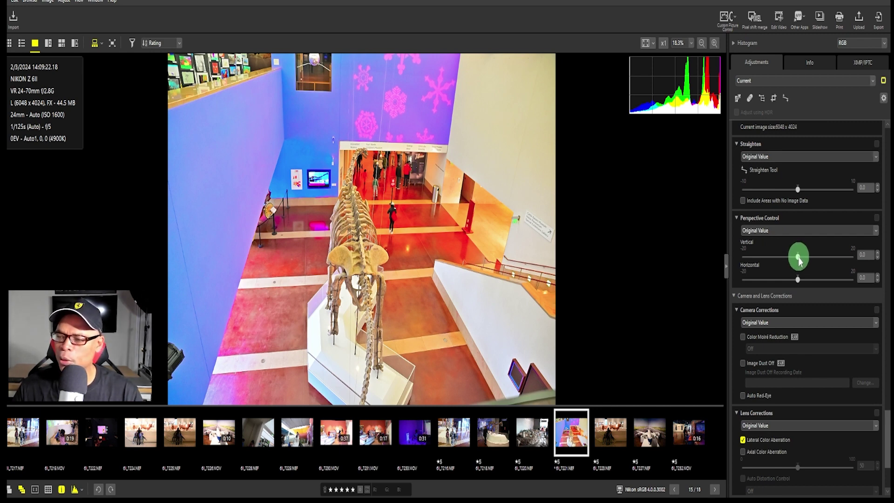
drag(799, 259, 849, 244)
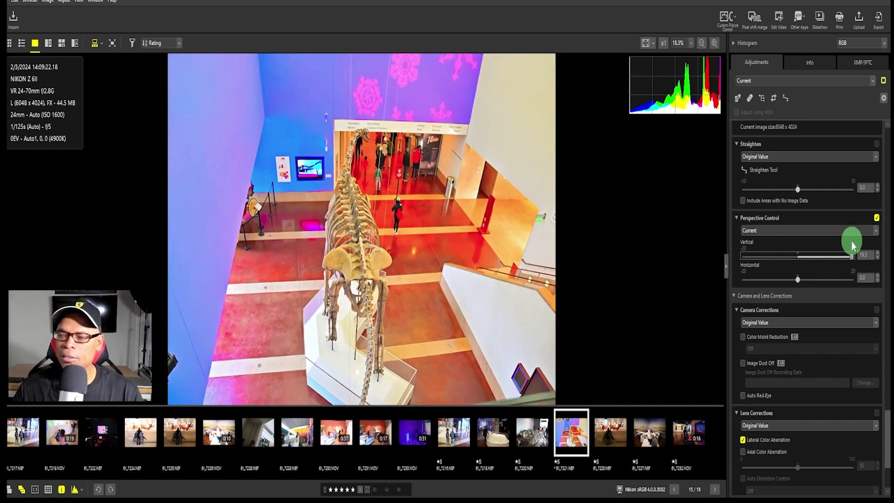
drag(851, 241, 799, 258)
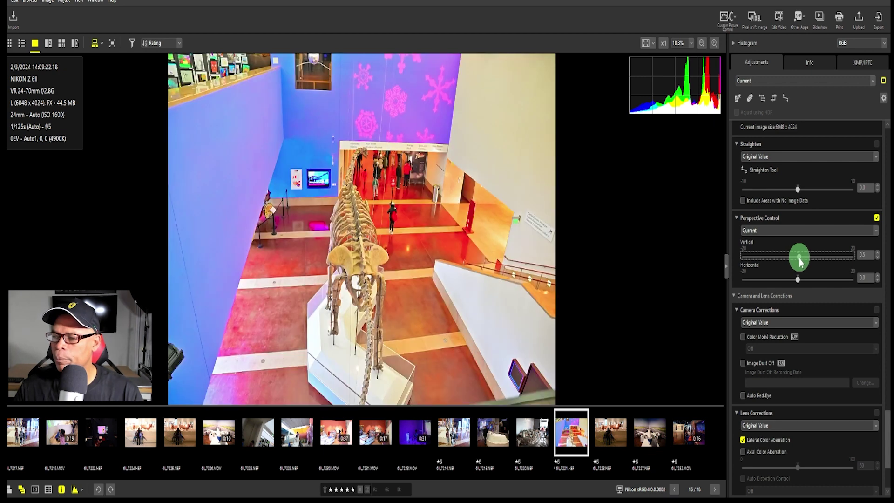
click(877, 218)
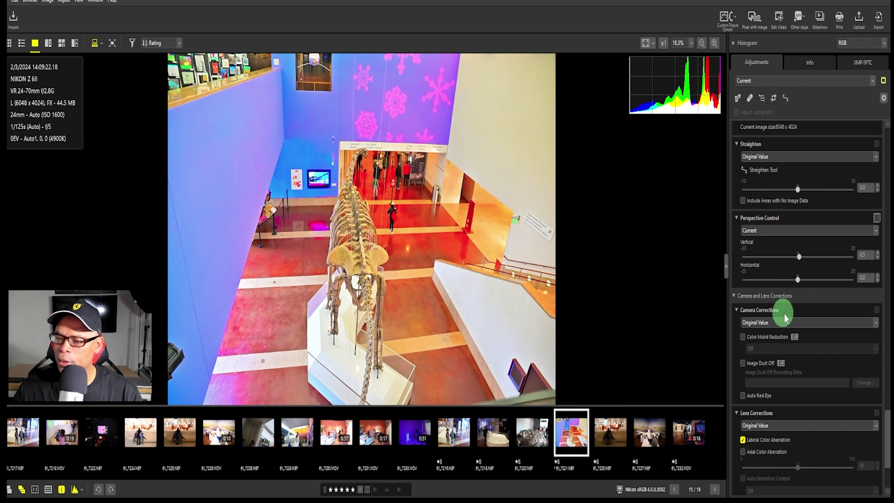
Enable color moiré reduction in the camera corrections and set it to Low
scroll(785, 317, down, 2)
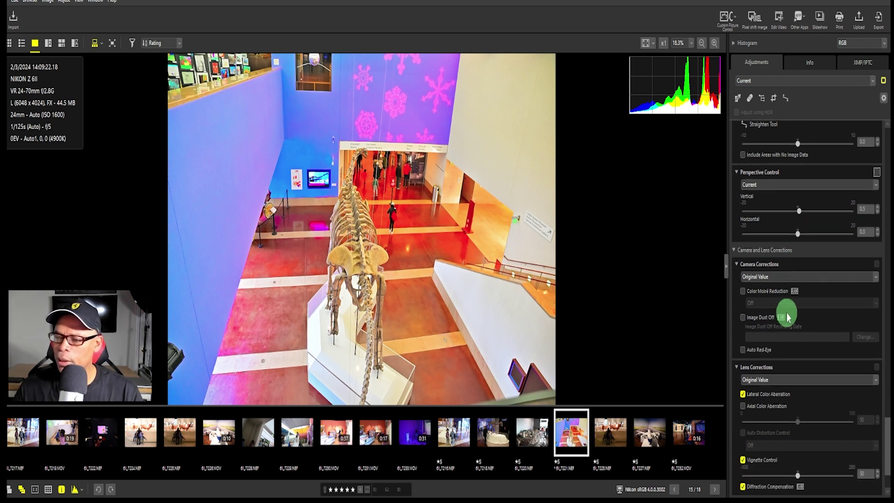
click(782, 277)
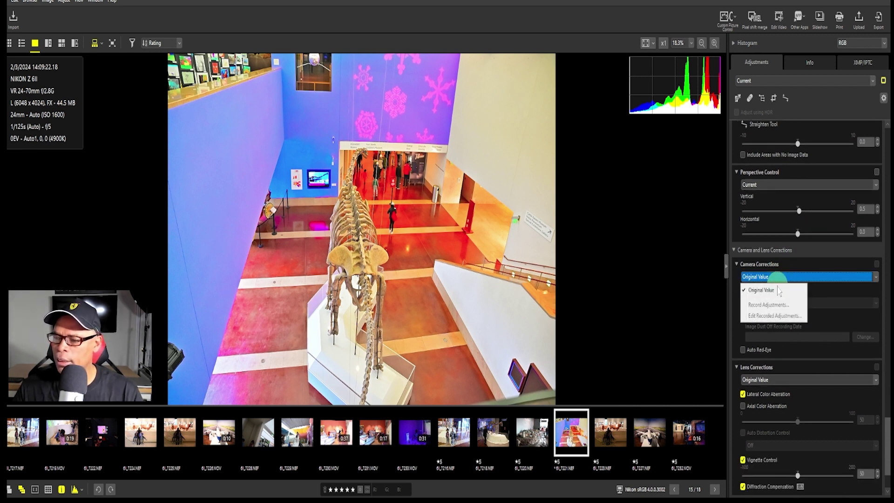
click(814, 293)
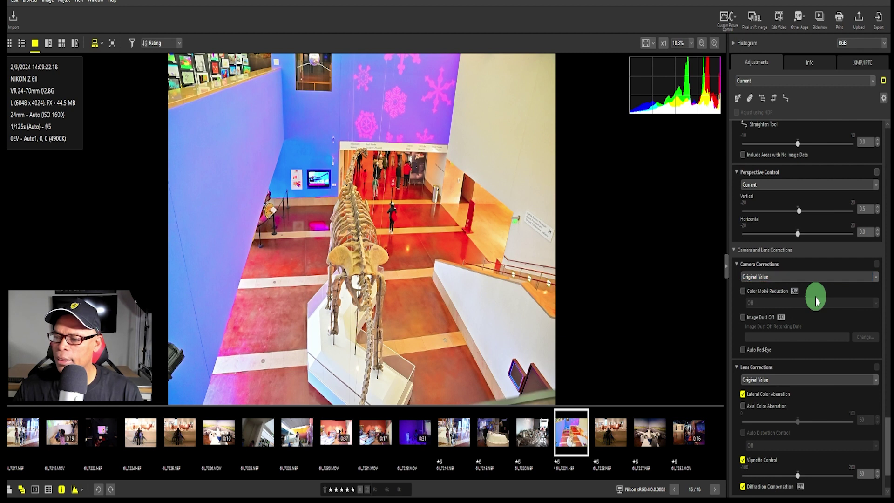
click(742, 291)
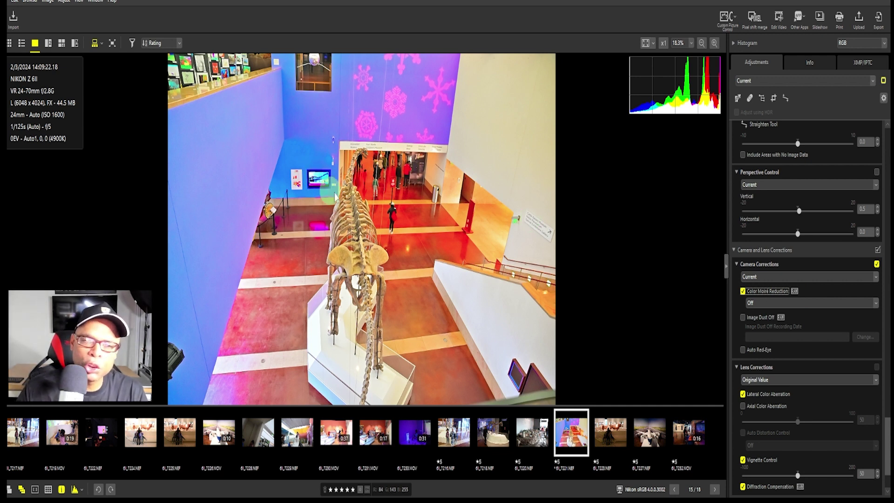
click(774, 304)
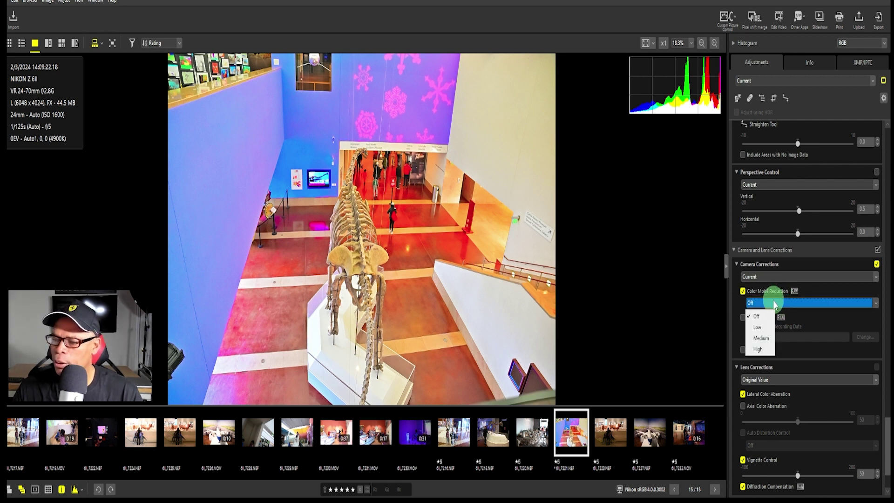
click(763, 333)
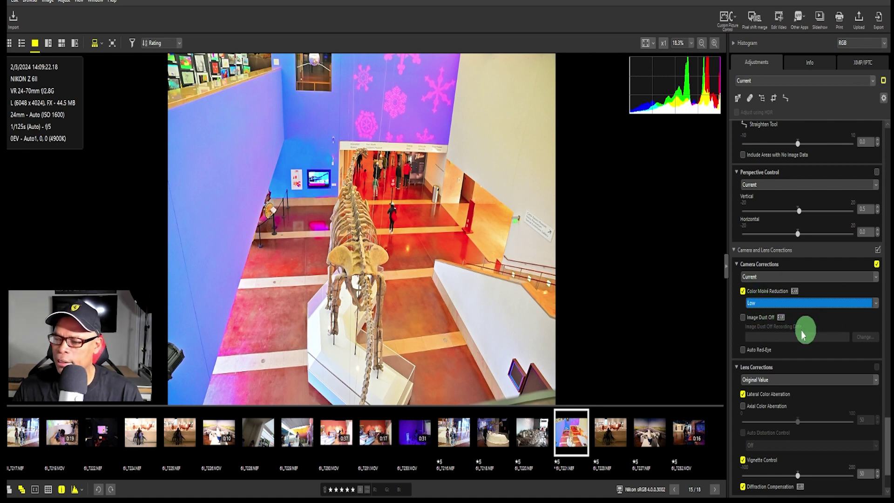
Try enabling Image Dust Off, cancelling the folder selection for the reference photos
click(742, 319)
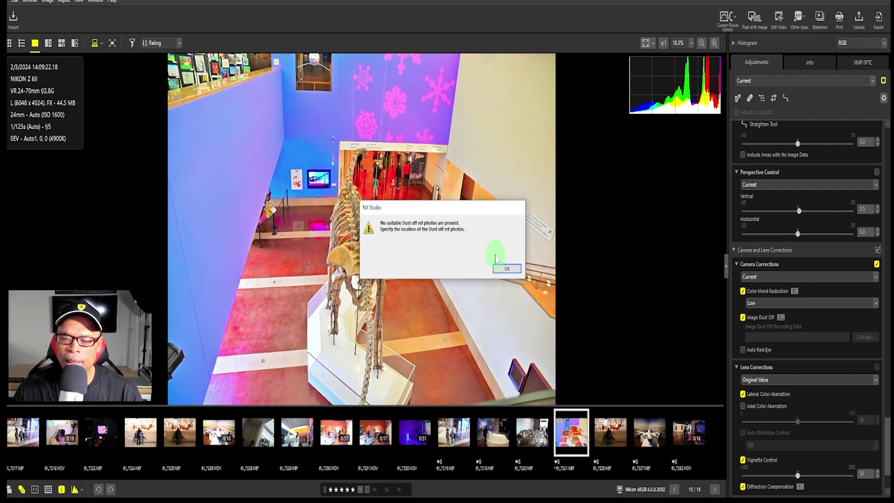
click(512, 270)
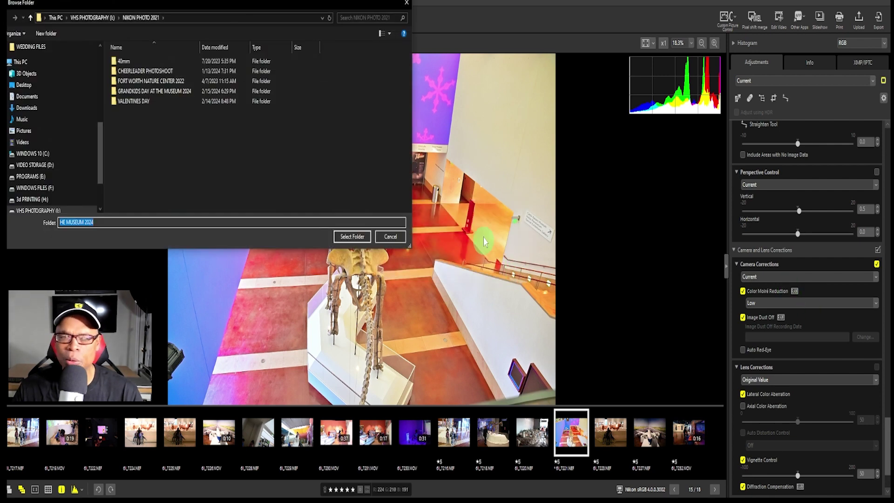
click(390, 236)
Enable axial color aberration correction in the lens corrections
scroll(788, 326, down, 3)
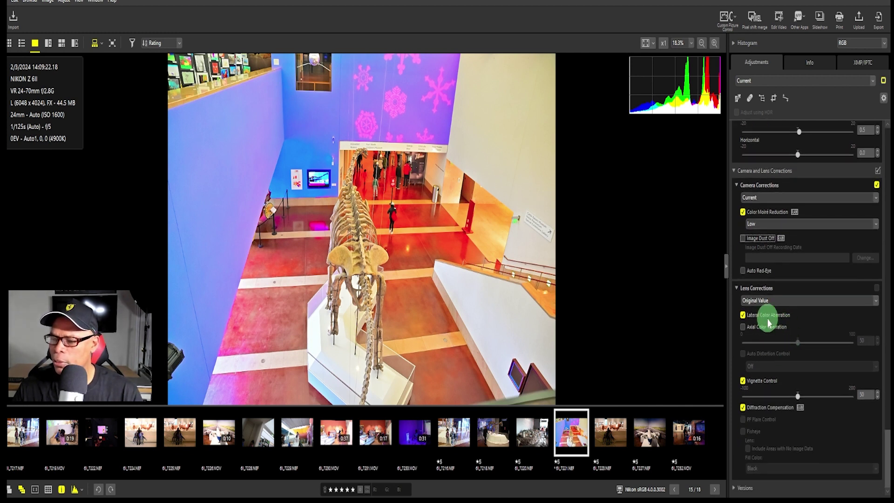
click(743, 327)
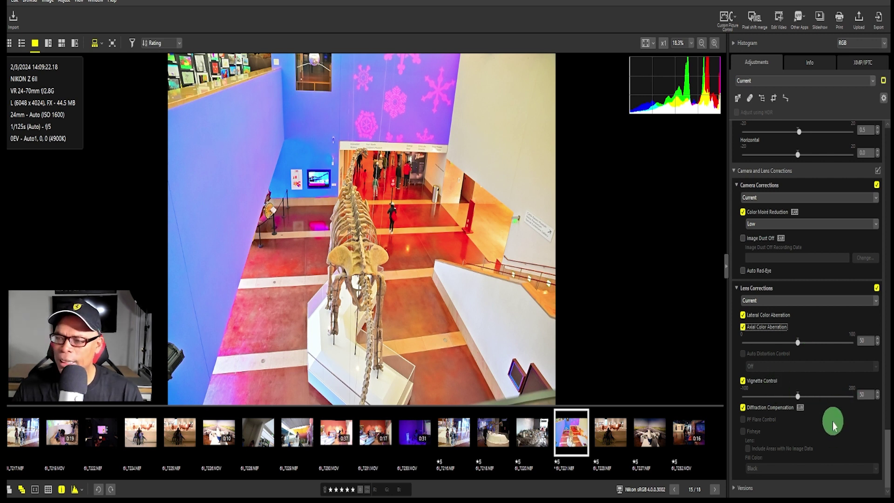
scroll(833, 422, up, 2)
scroll(833, 420, up, 2)
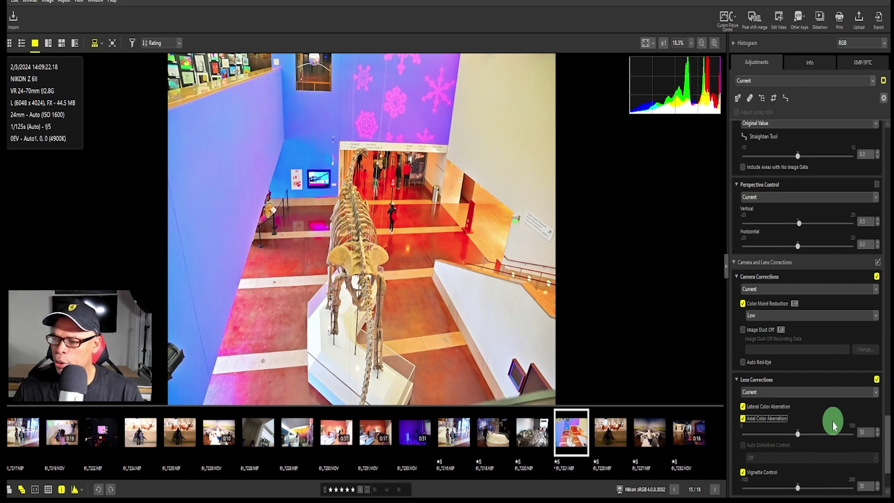
scroll(832, 421, down, 4)
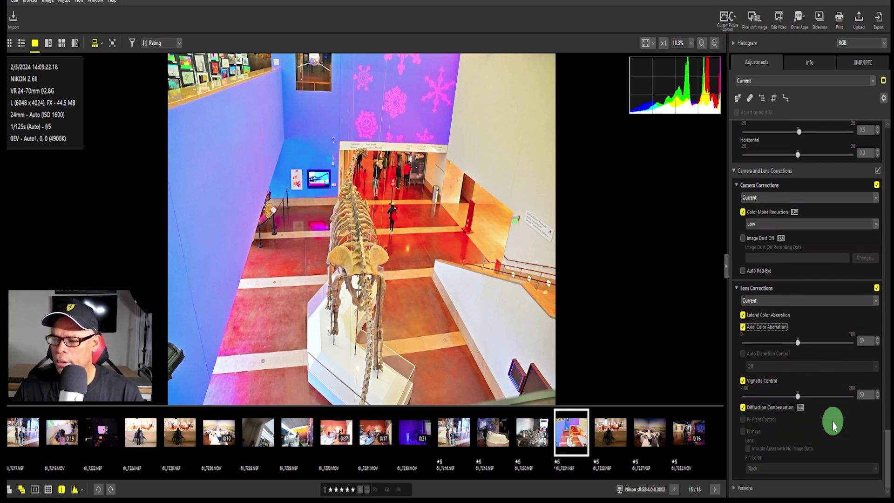
Review the adjustment settings from the lens corrections back to Picture Control
scroll(833, 421, up, 9)
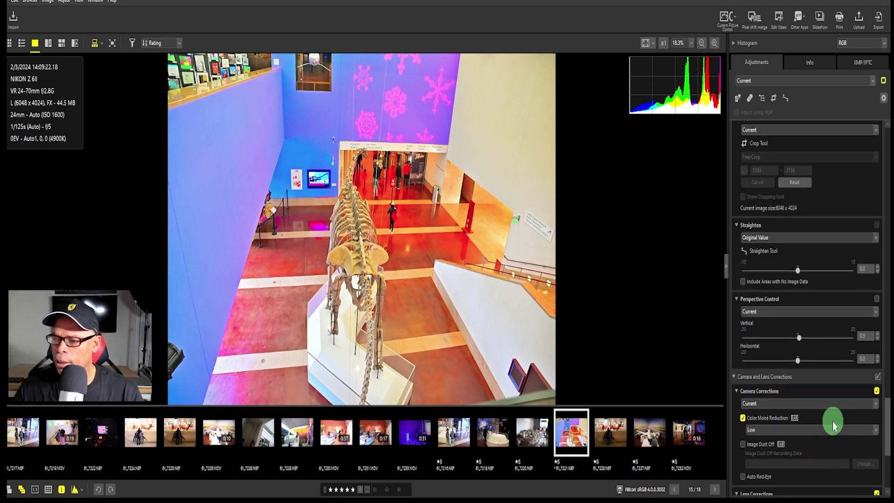
scroll(832, 424, up, 7)
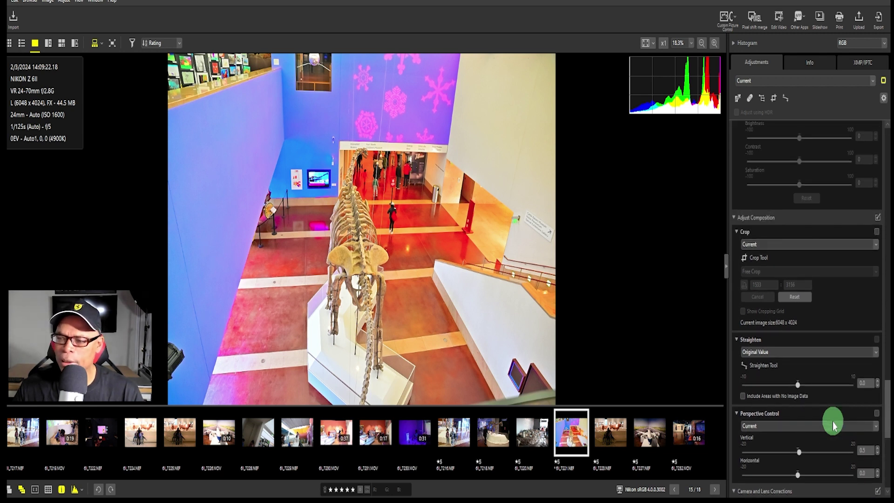
scroll(833, 425, up, 5)
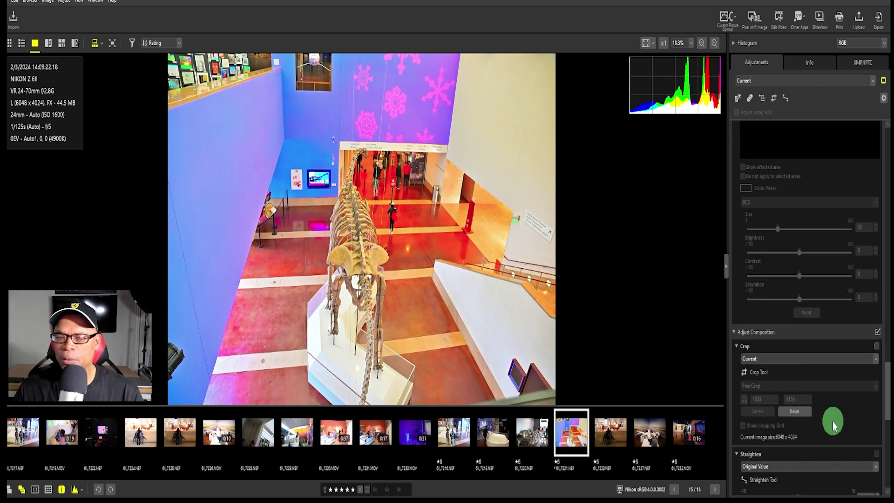
scroll(832, 421, up, 3)
scroll(832, 421, up, 9)
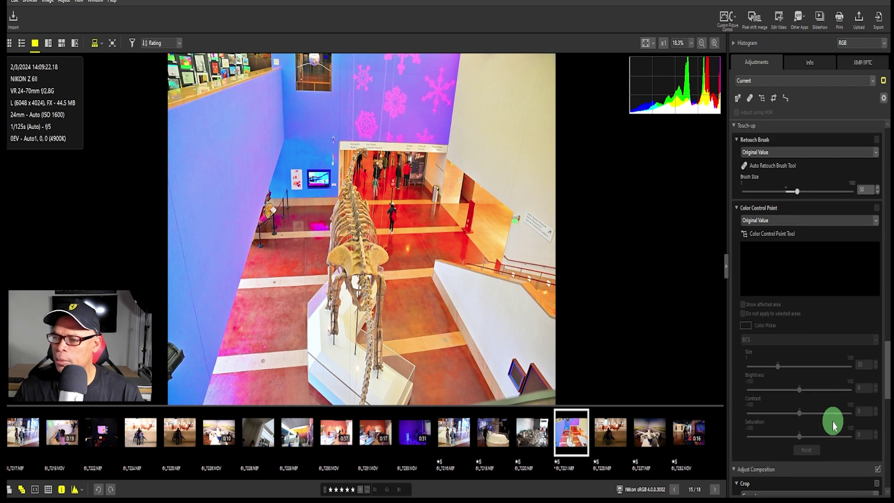
scroll(833, 420, up, 15)
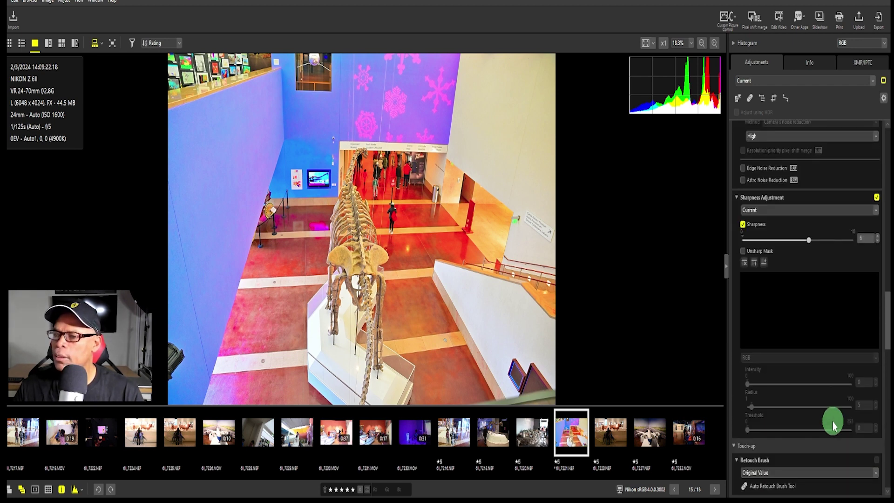
scroll(832, 421, up, 8)
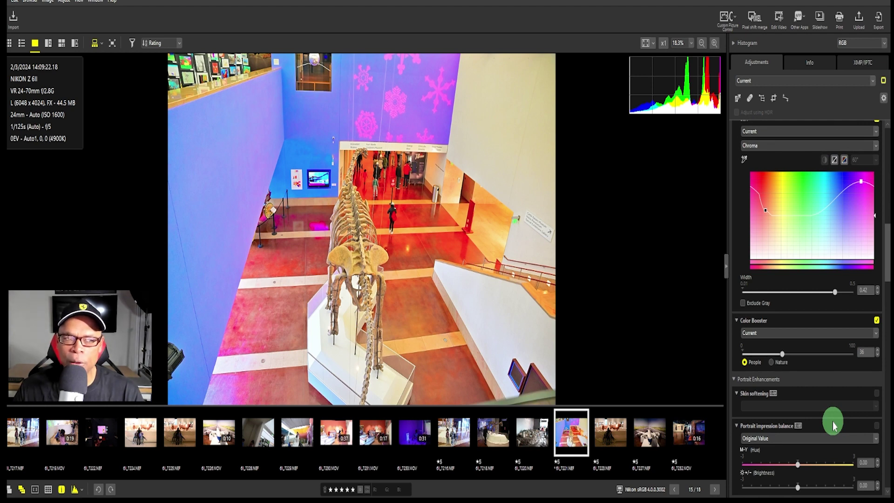
scroll(832, 421, up, 12)
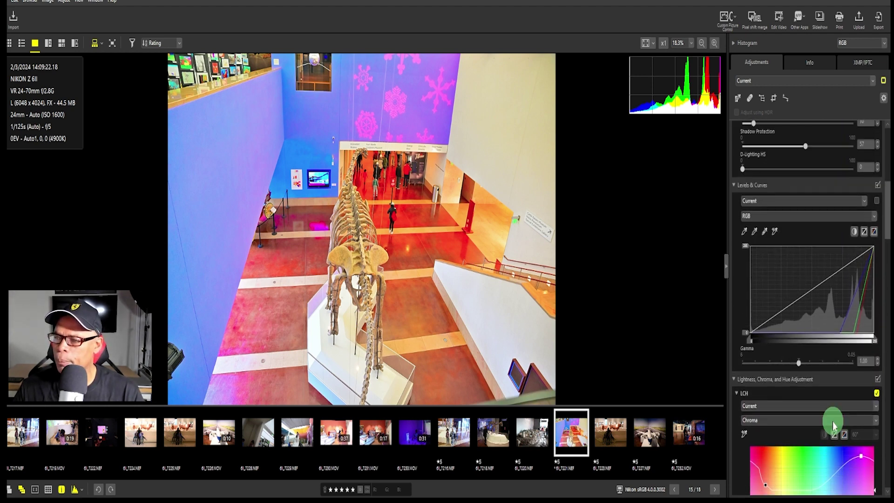
scroll(833, 421, up, 15)
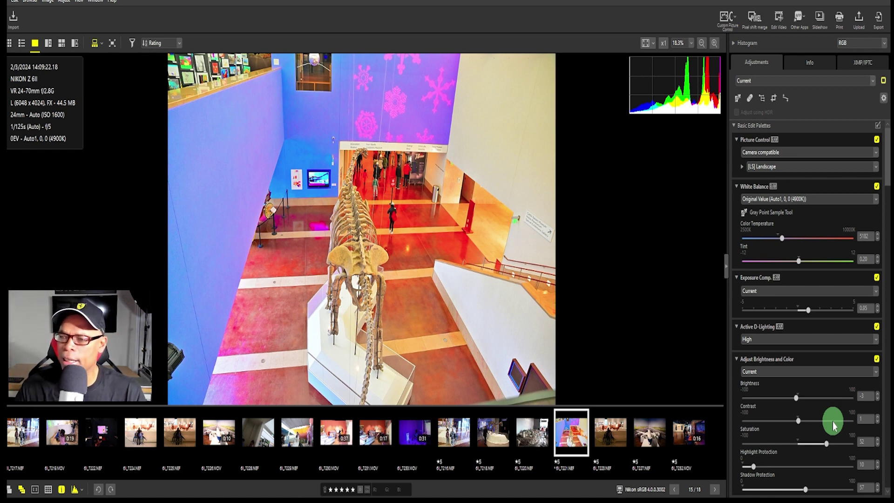
Examine the dinosaur hall photo's file, camera, exposure, image settings, Picture Control and location information
scroll(810, 145, up, 1)
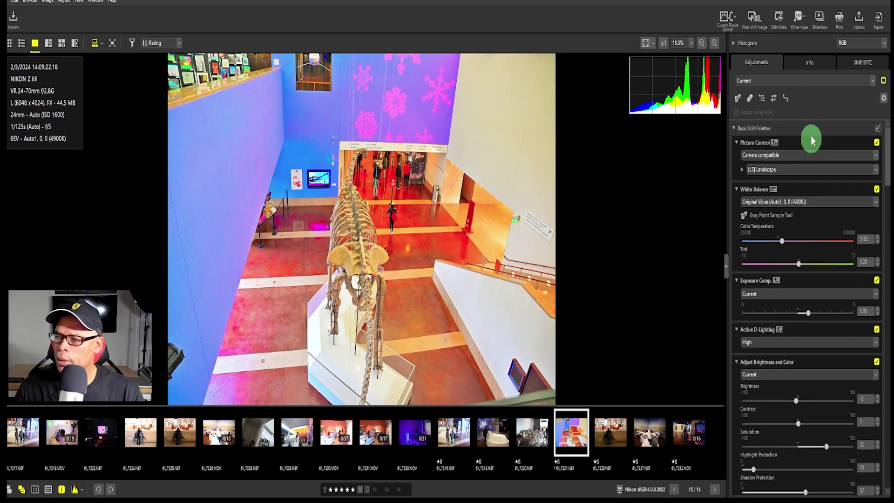
click(810, 63)
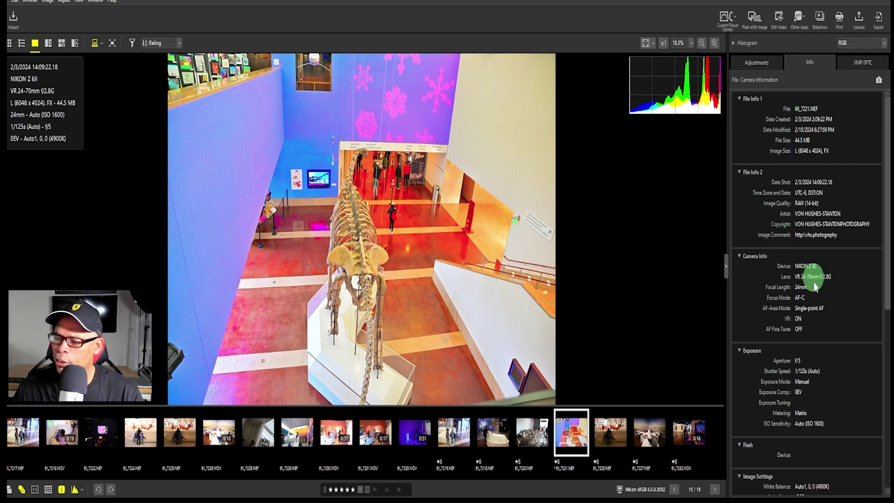
scroll(820, 297, down, 3)
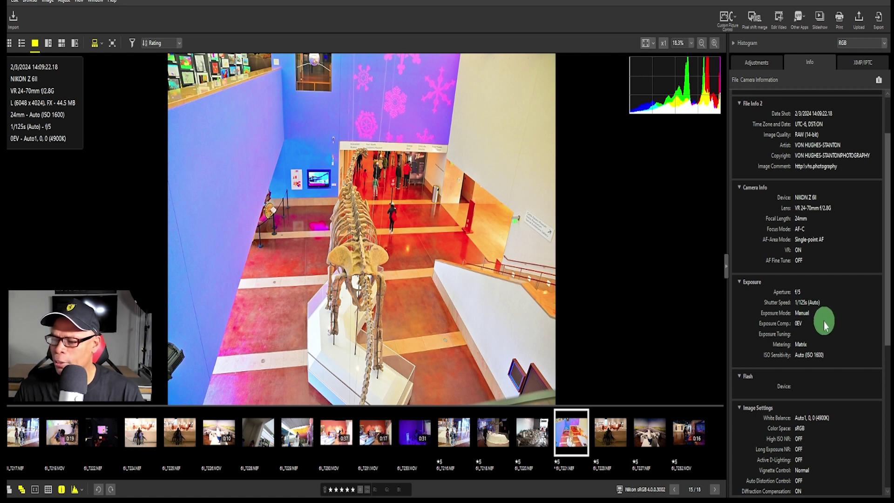
scroll(823, 322, down, 4)
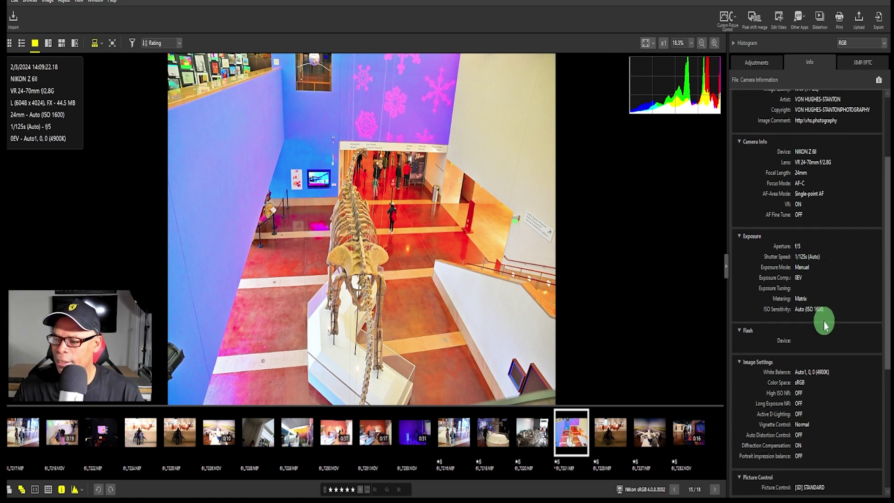
scroll(823, 325, down, 1)
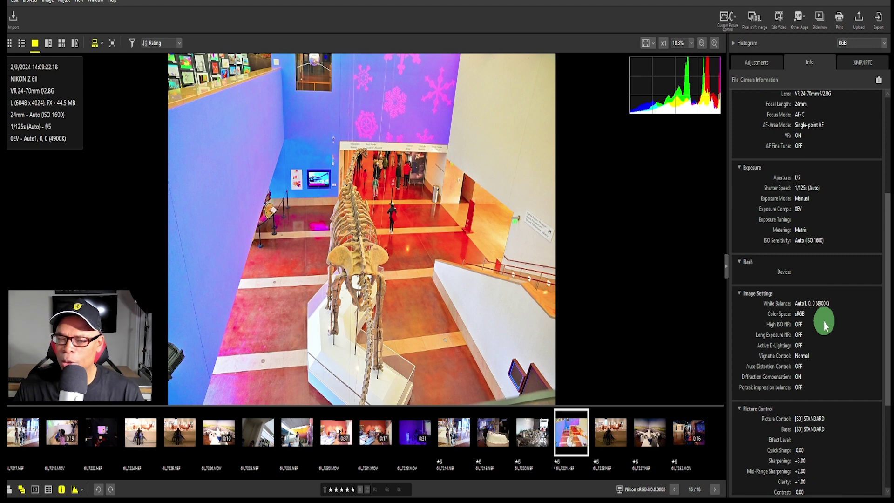
scroll(823, 321, down, 1)
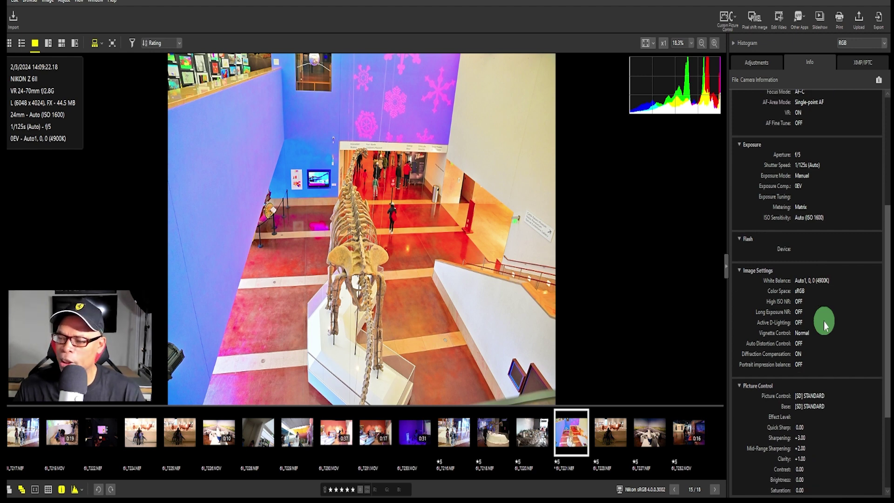
scroll(823, 322, down, 1)
scroll(823, 321, down, 5)
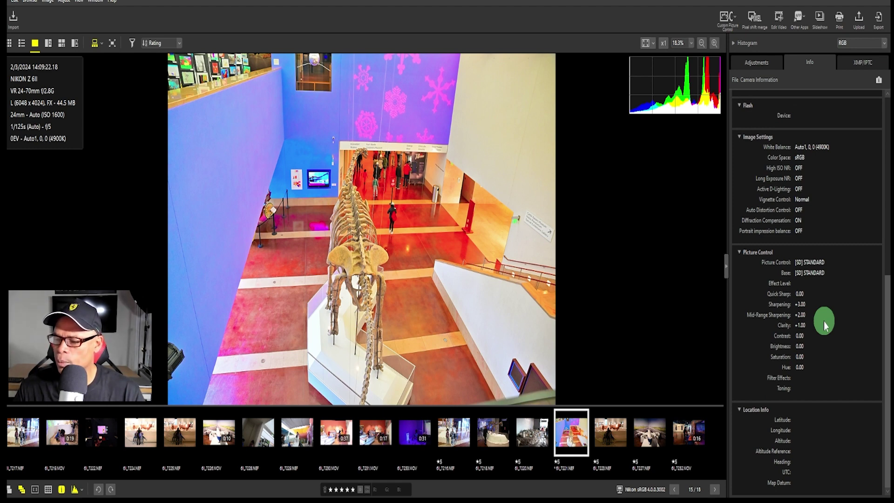
scroll(823, 321, up, 15)
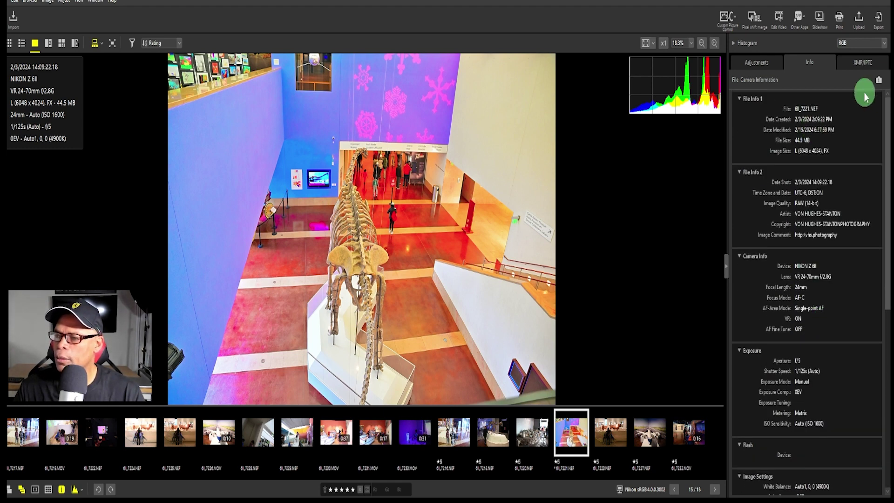
Set the photo's XMP/IPTC description to DINOSAUR and its event to KIDS
click(858, 63)
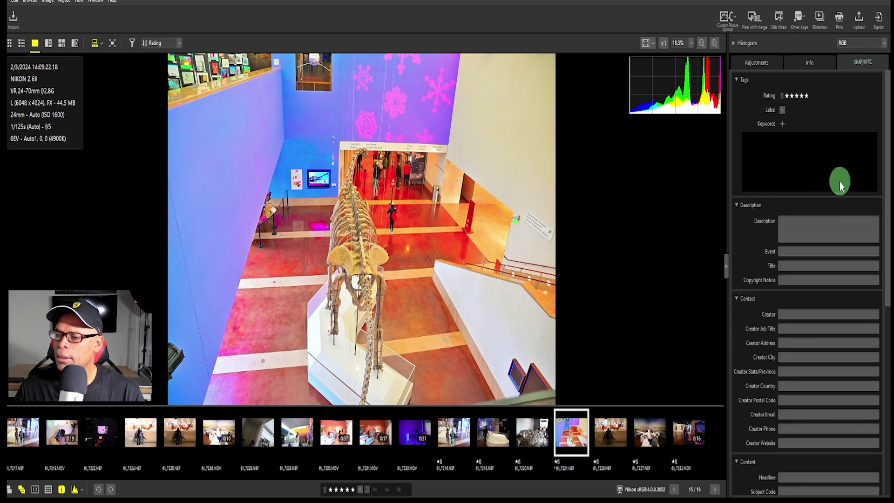
click(793, 228)
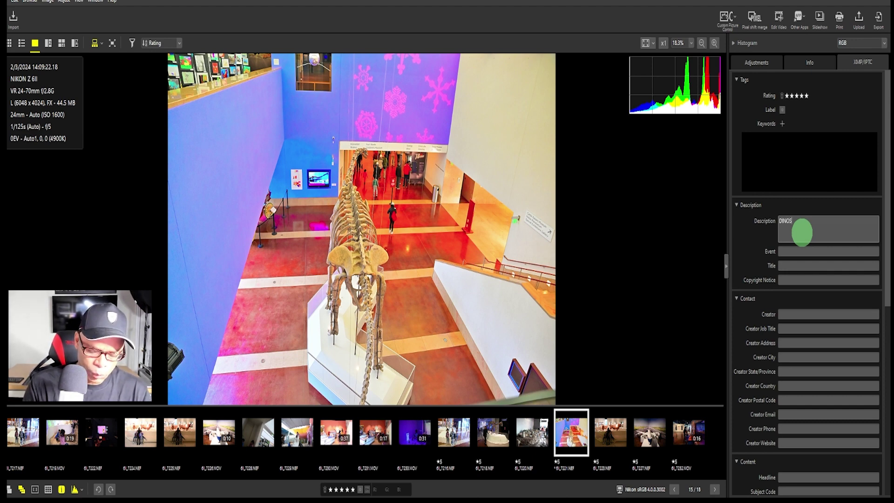
text(DINOSAUR)
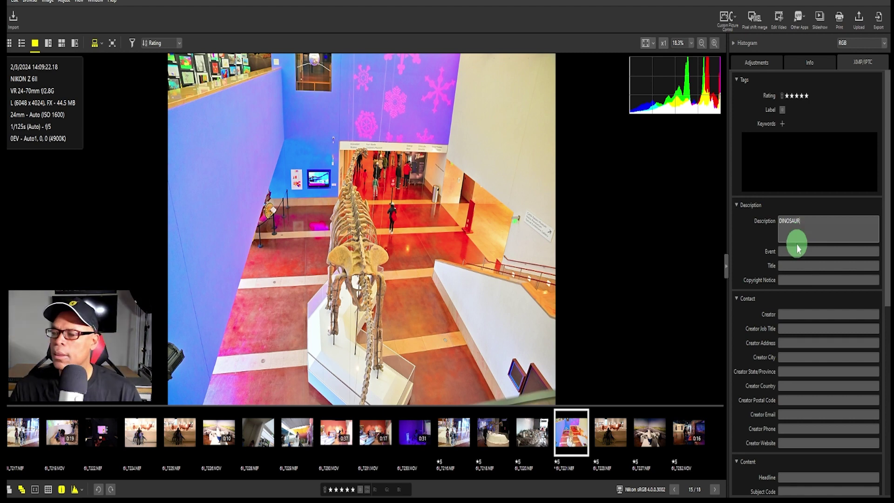
key(Return)
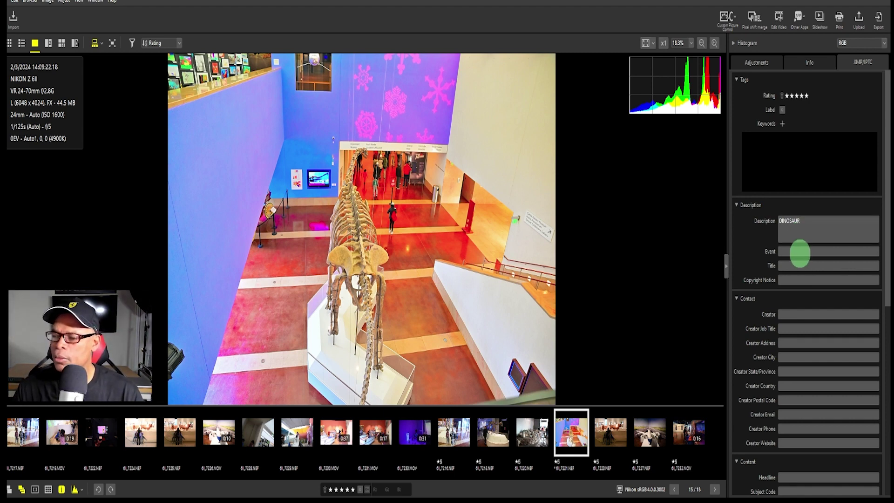
click(800, 253)
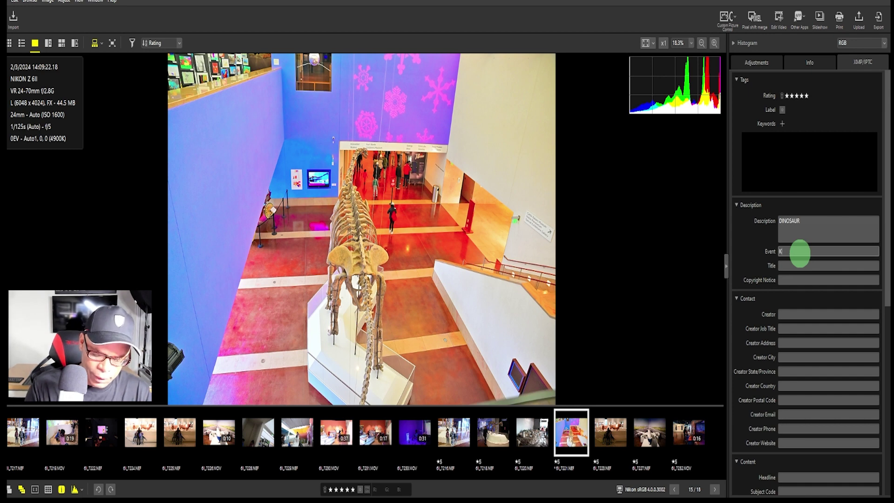
text(KIDS)
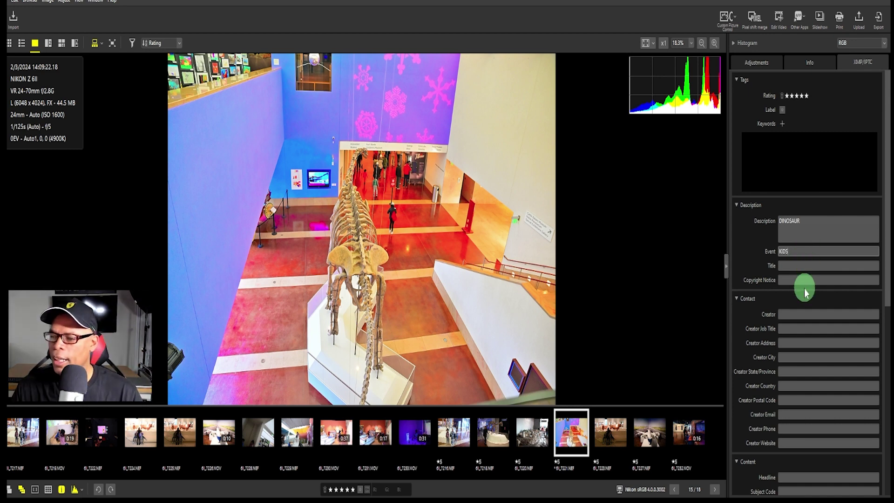
click(796, 315)
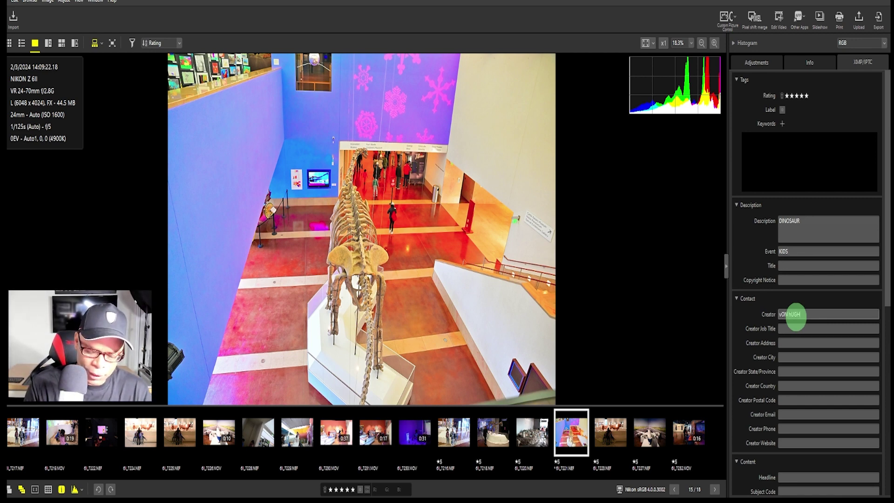
text(vON hUGHES-s)
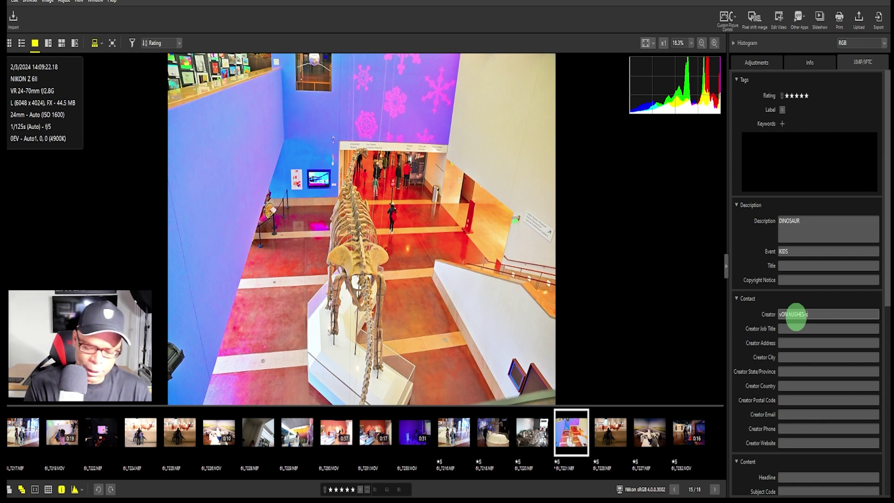
text(TANTO)
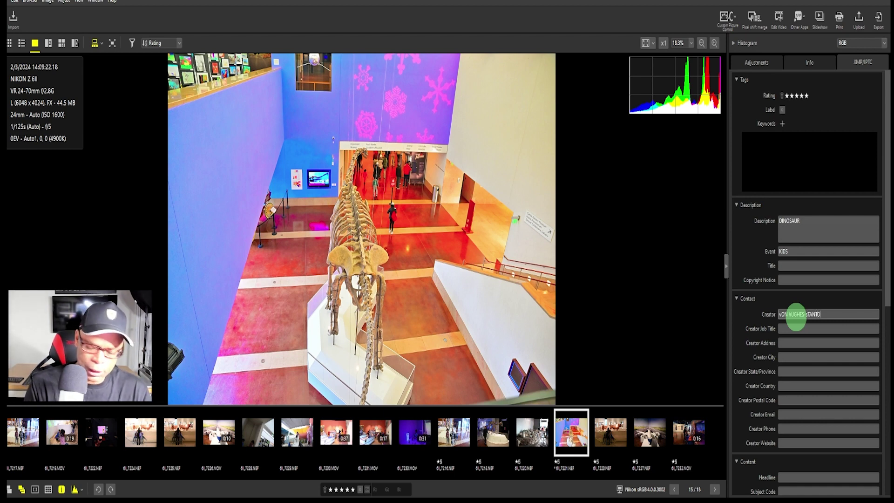
text(N)
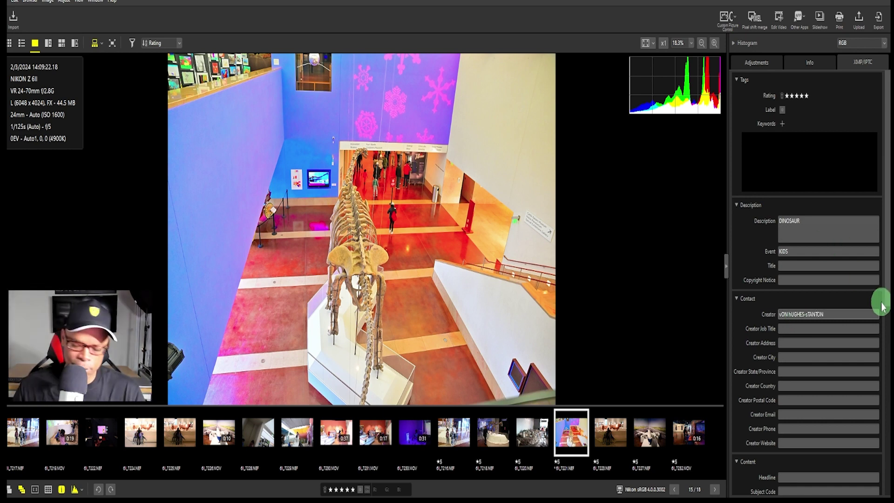
key(BackSpace)
key(BackSpace)
key(BackSpace)
key(BackSpace)
key(BackSpace)
key(BackSpace)
key(BackSpace)
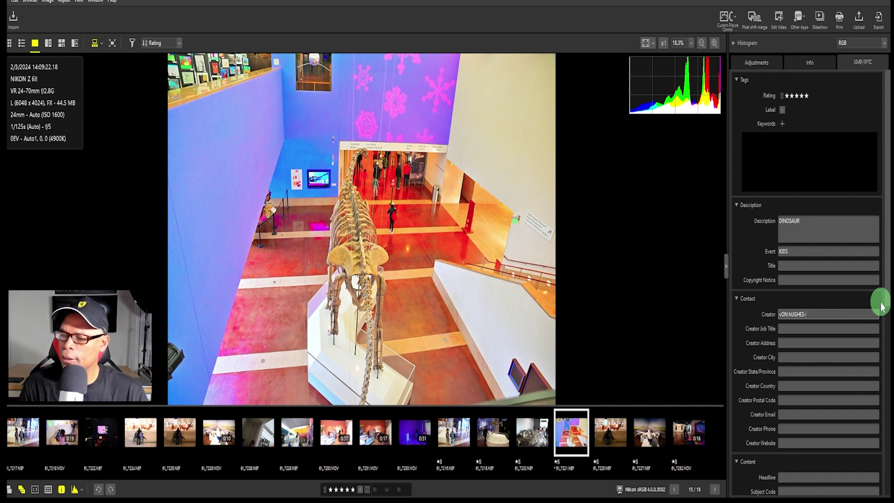
key(BackSpace)
key(BackSpace)
key(BackSpace)
key(BackSpace)
key(BackSpace)
key(BackSpace)
key(BackSpace)
key(BackSpace)
key(BackSpace)
key(BackSpace)
key(BackSpace)
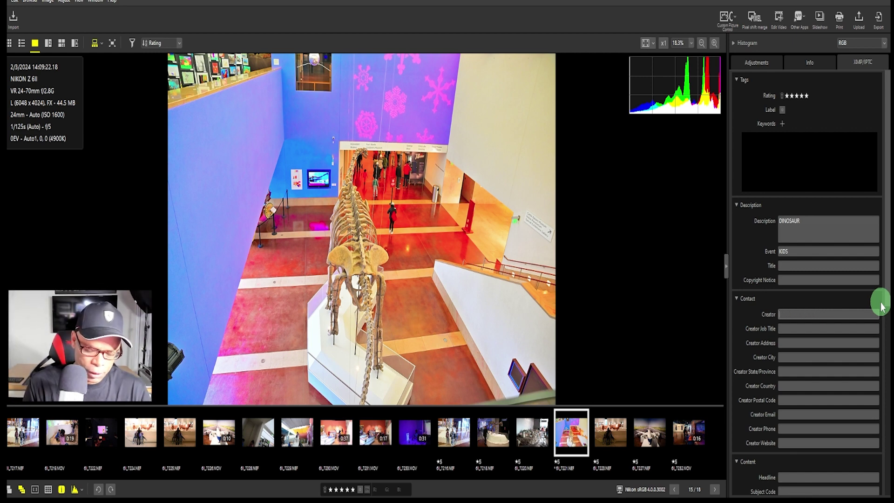
Enter the photographer's full name as the creator in the contact metadata, with normal capitalization
text(Von)
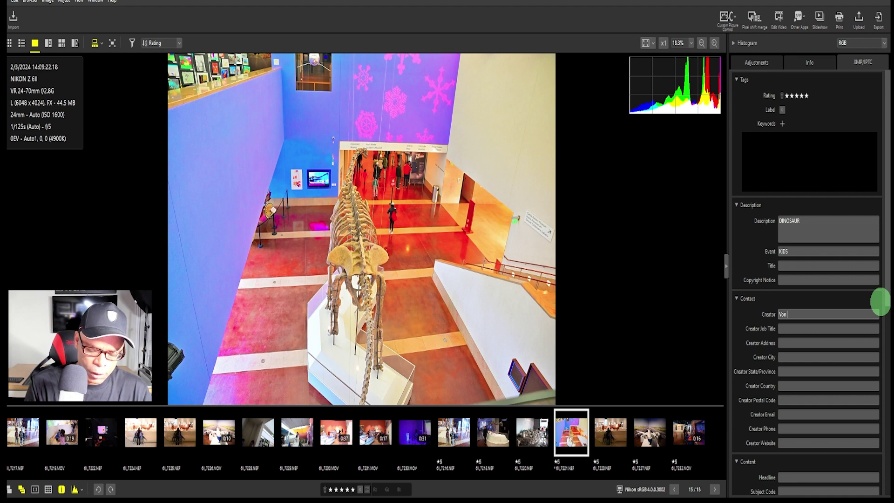
text(s-Stanton)
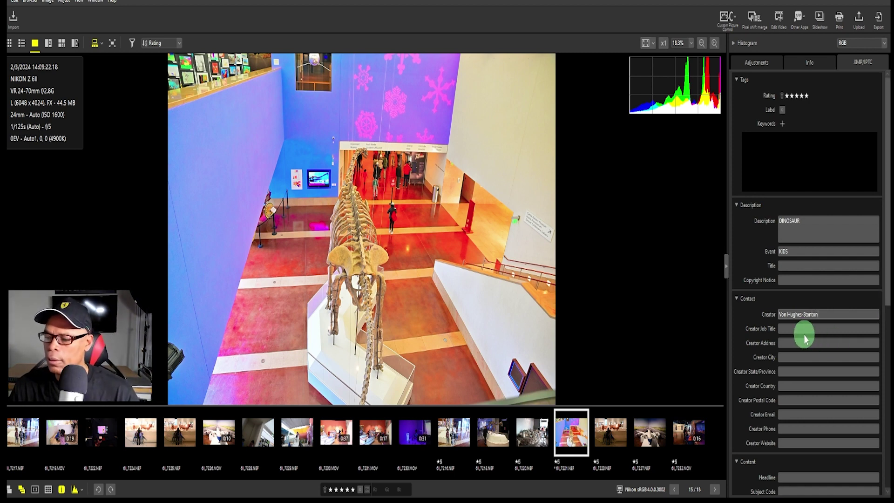
Review the remaining XMP/IPTC contact, content, origin and category fields, returning to the tags and description
scroll(804, 339, down, 5)
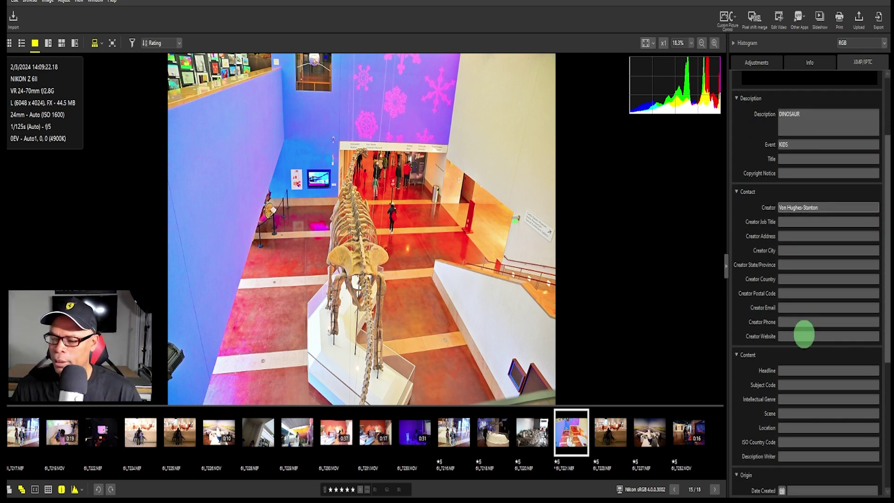
scroll(804, 337, down, 5)
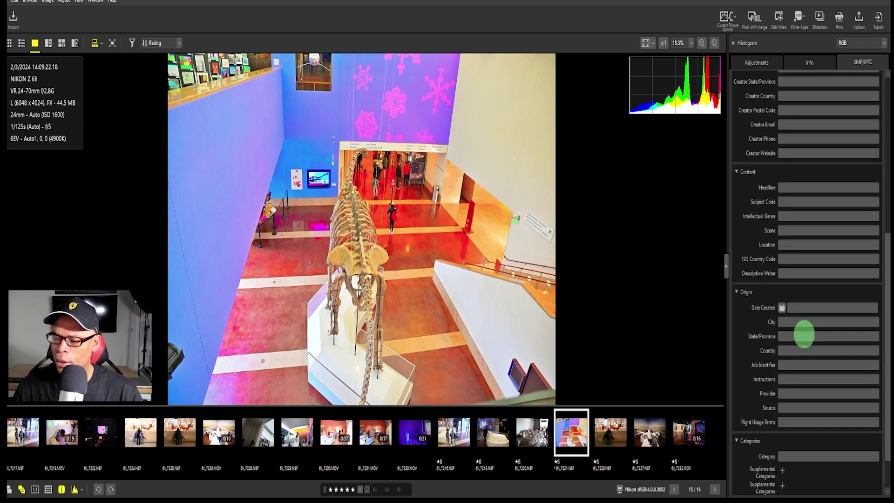
scroll(804, 335, down, 1)
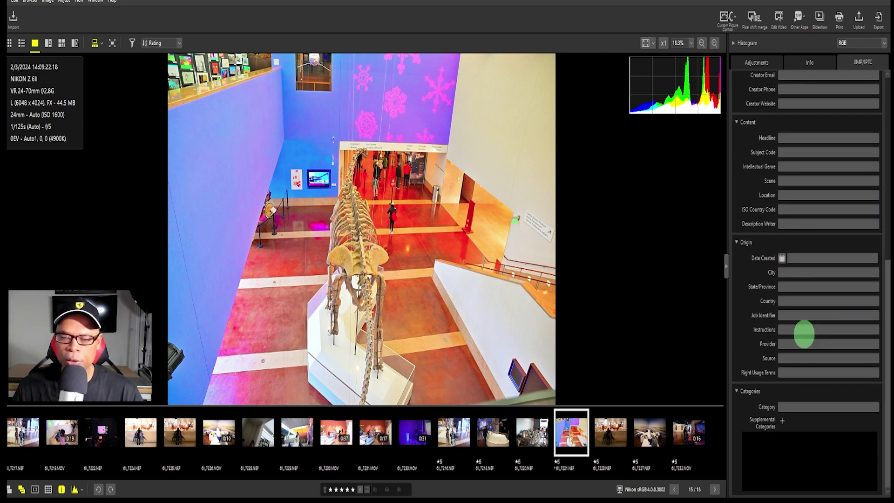
scroll(804, 334, up, 6)
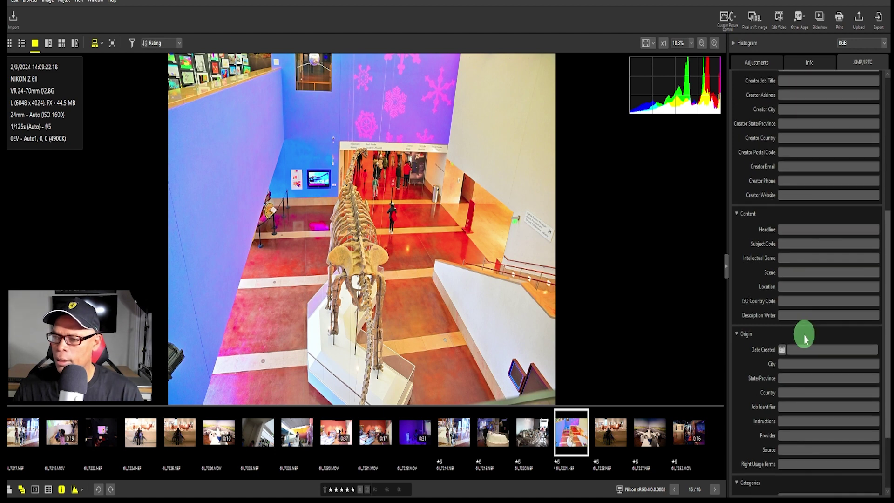
scroll(804, 334, up, 4)
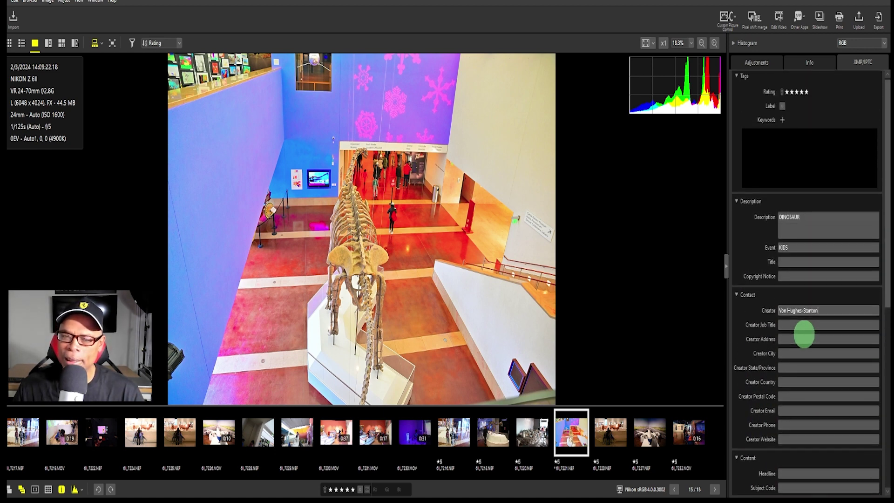
scroll(804, 335, up, 1)
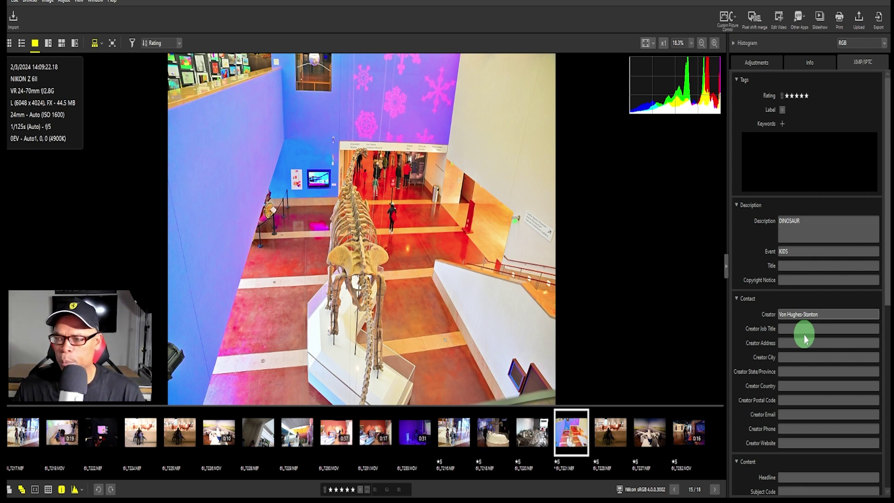
scroll(803, 335, down, 1)
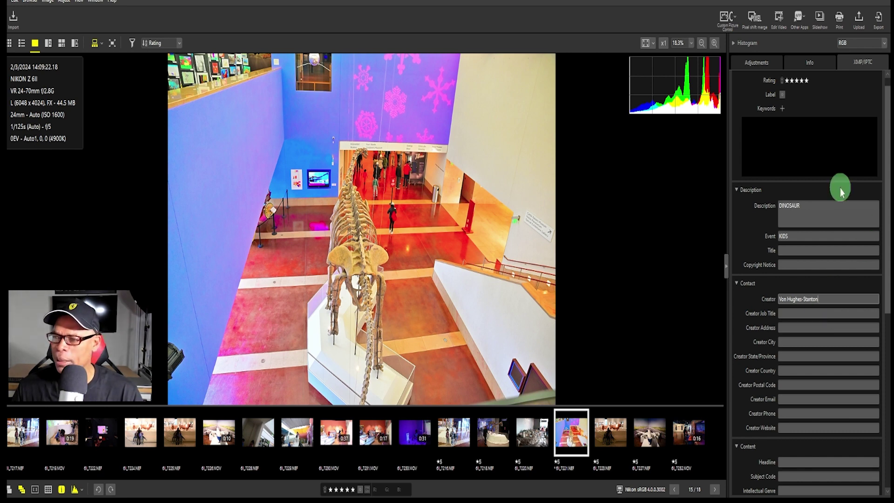
Check the photo's recorded artist, copyright and camera information again
click(806, 69)
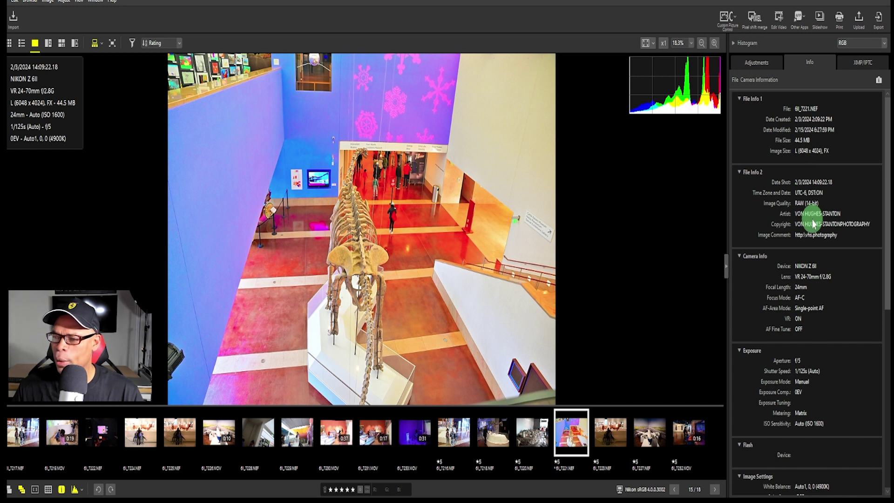
scroll(812, 224, down, 3)
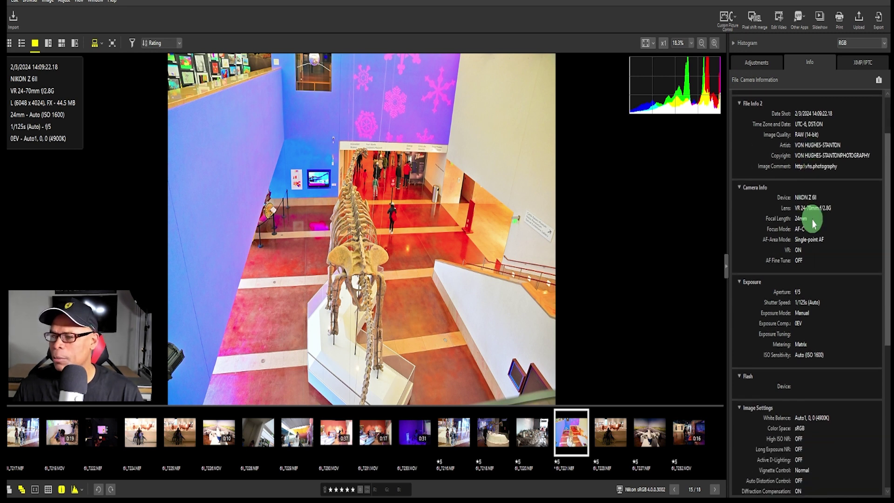
scroll(812, 224, up, 3)
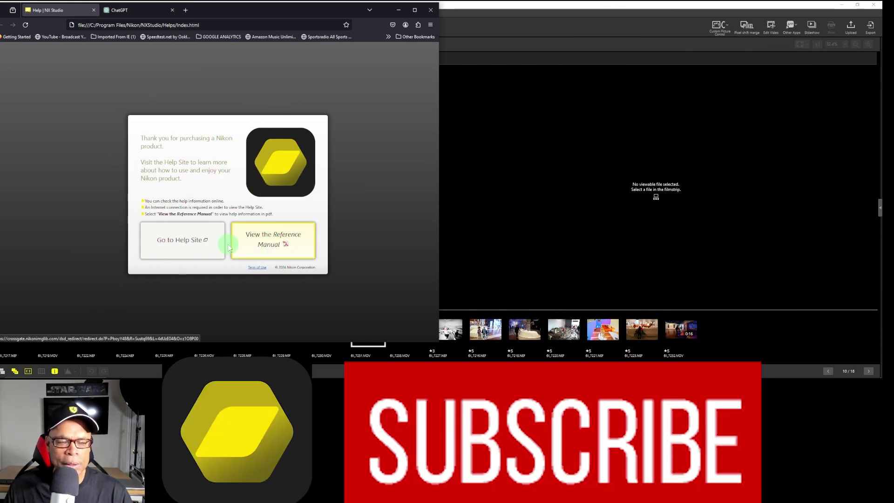
Open the online NX Studio Help Site in the browser and look through its help topics down to Menu List
click(198, 238)
scroll(197, 237, down, 5)
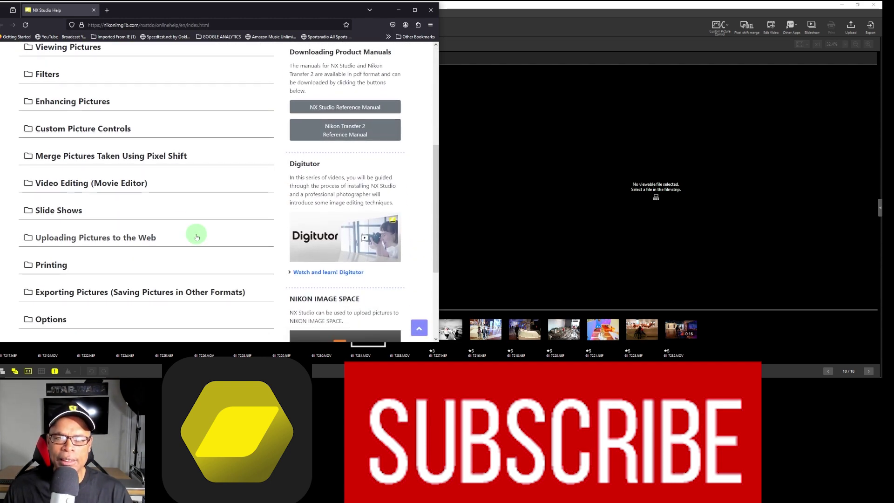
scroll(196, 237, down, 1)
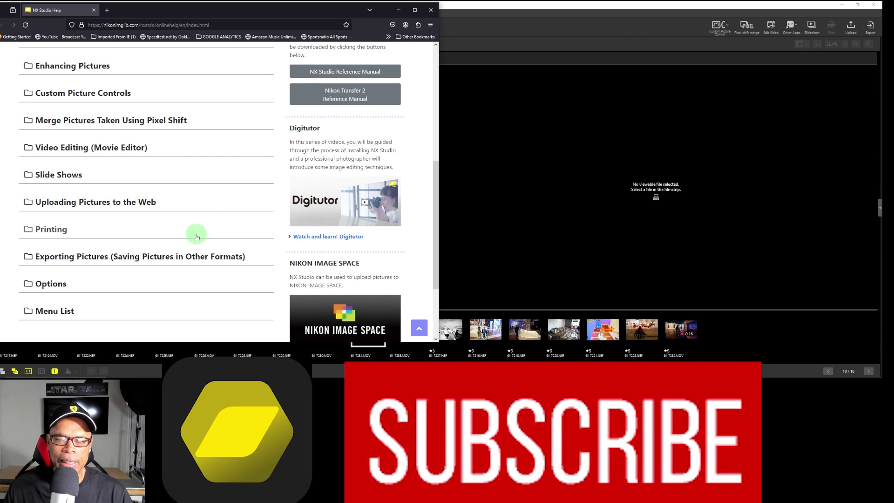
scroll(197, 237, down, 1)
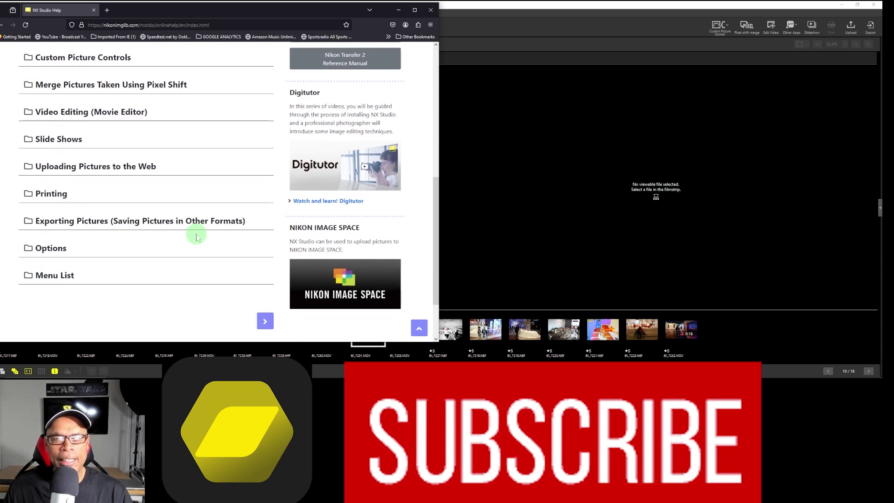
Review the NX Studio Help table of contents again, from About NX Studio through Menu List, and return to its beginning
scroll(196, 237, down, 1)
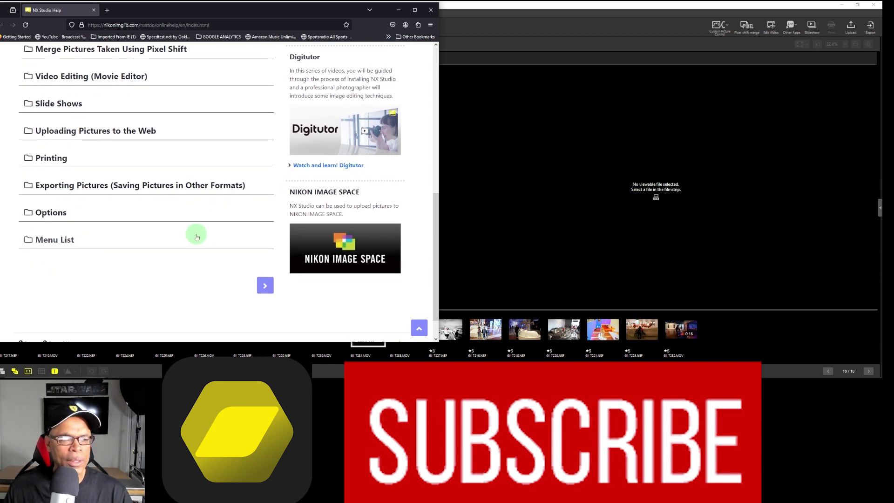
scroll(196, 237, up, 6)
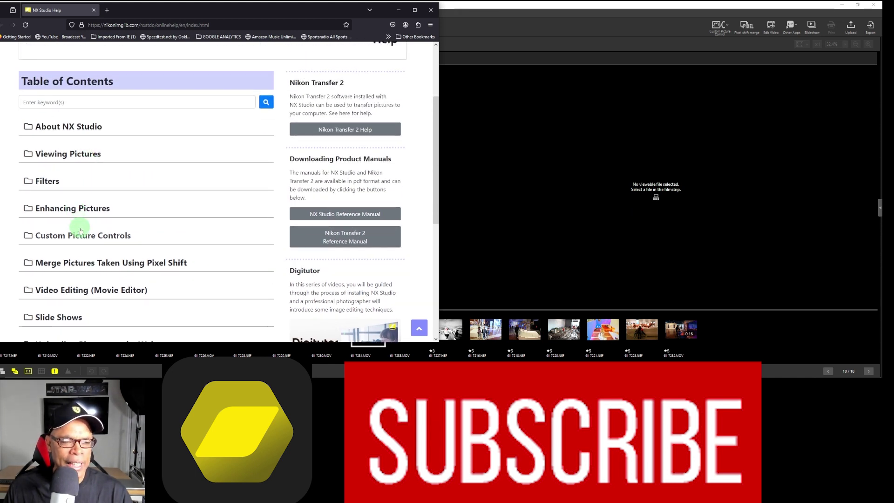
scroll(81, 238, down, 3)
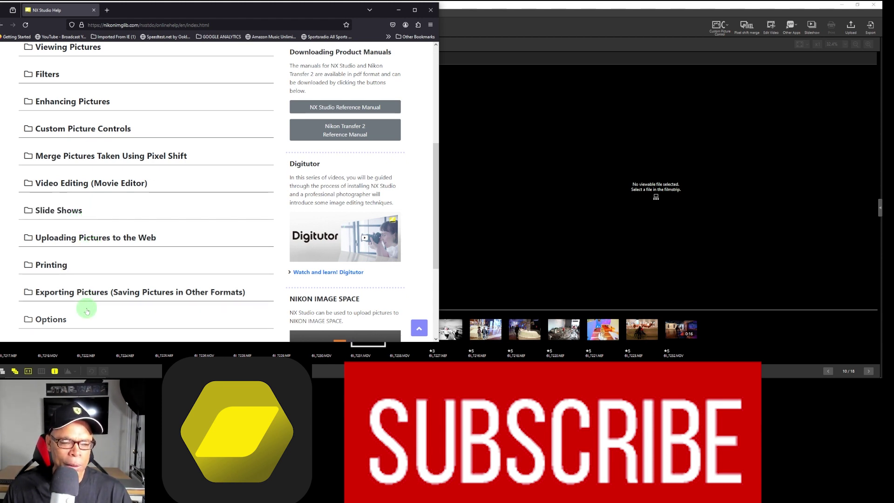
scroll(86, 319, down, 2)
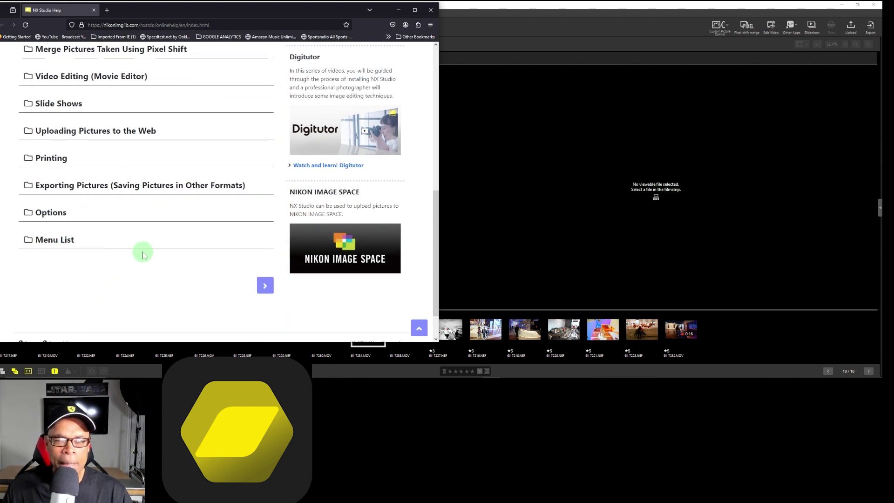
scroll(142, 254, up, 6)
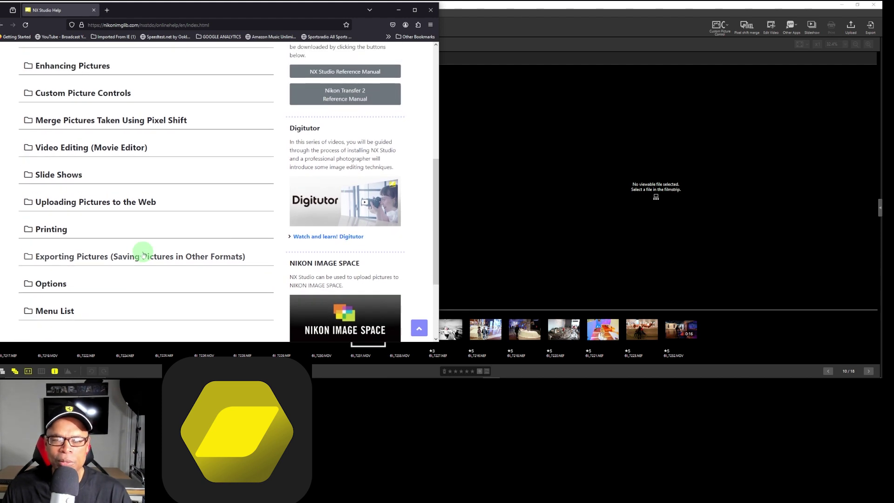
scroll(143, 253, down, 2)
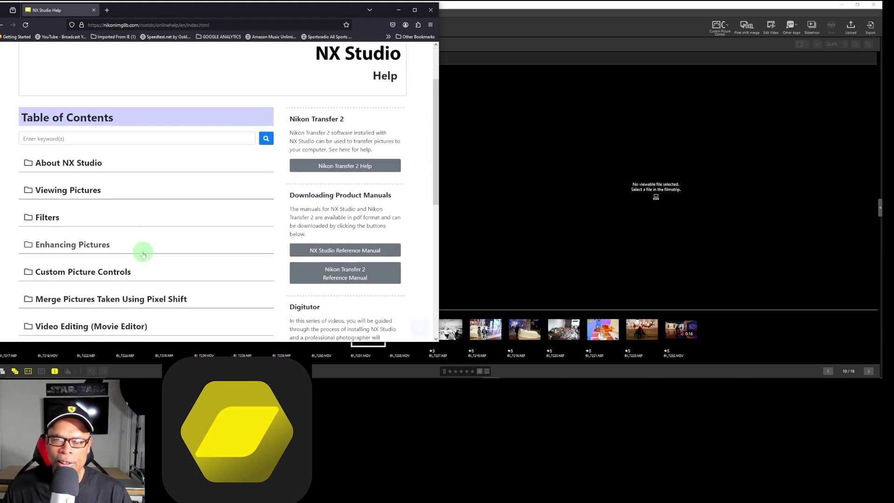
scroll(143, 254, up, 2)
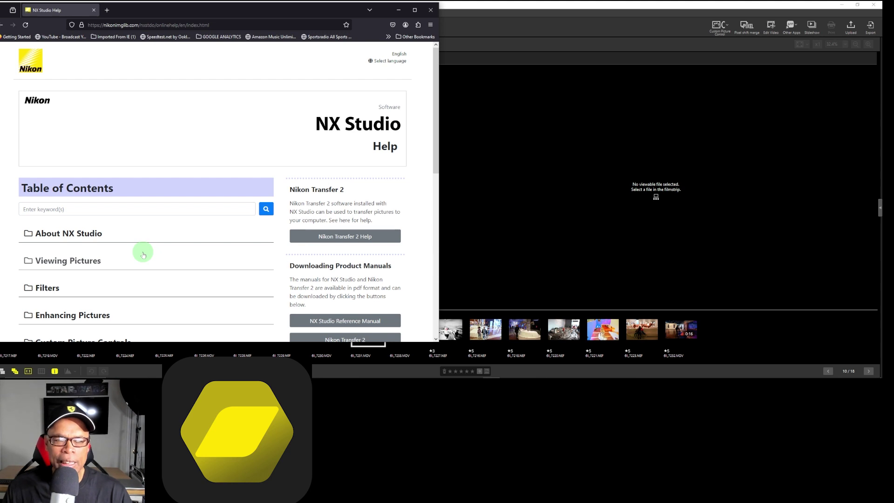
scroll(143, 254, down, 1)
scroll(143, 253, up, 1)
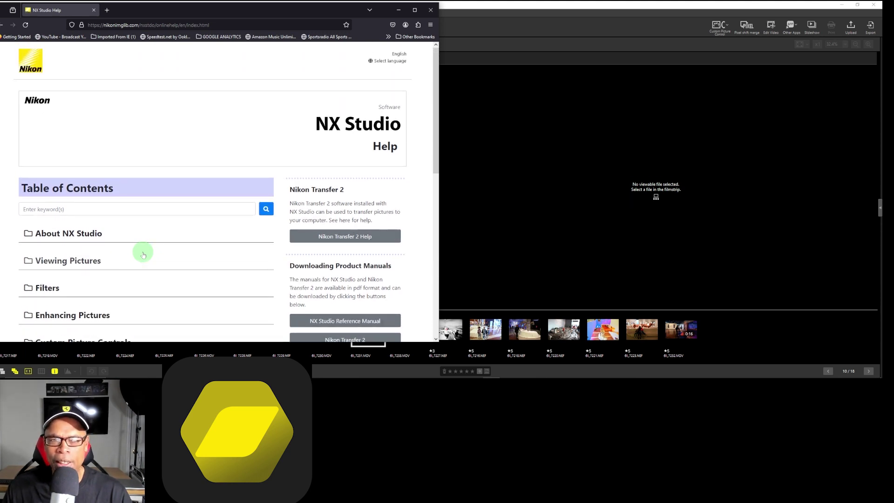
scroll(143, 254, down, 1)
scroll(142, 254, down, 1)
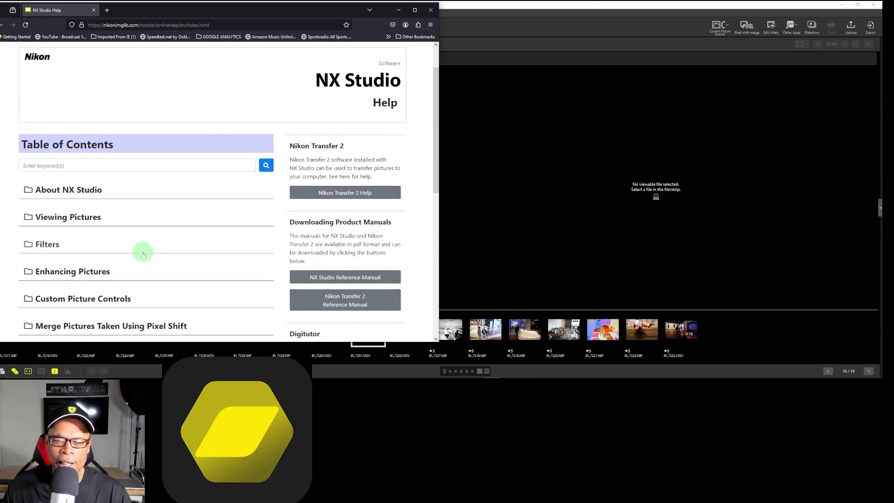
scroll(143, 254, up, 2)
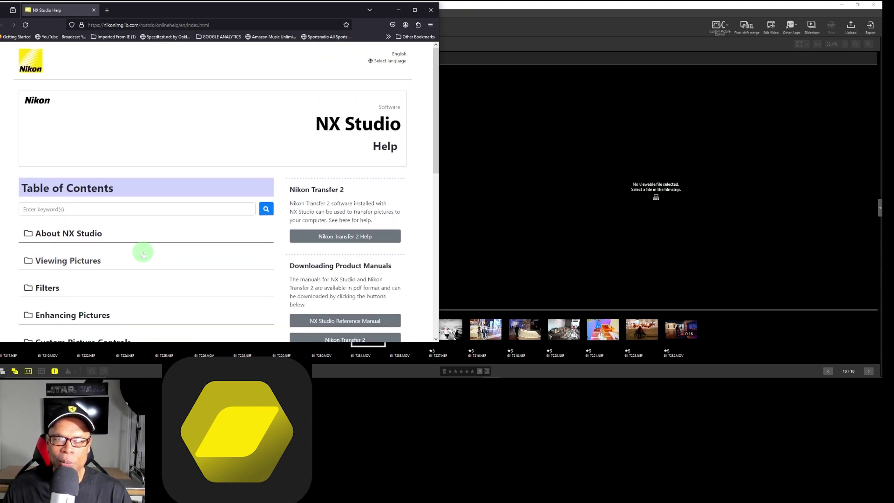